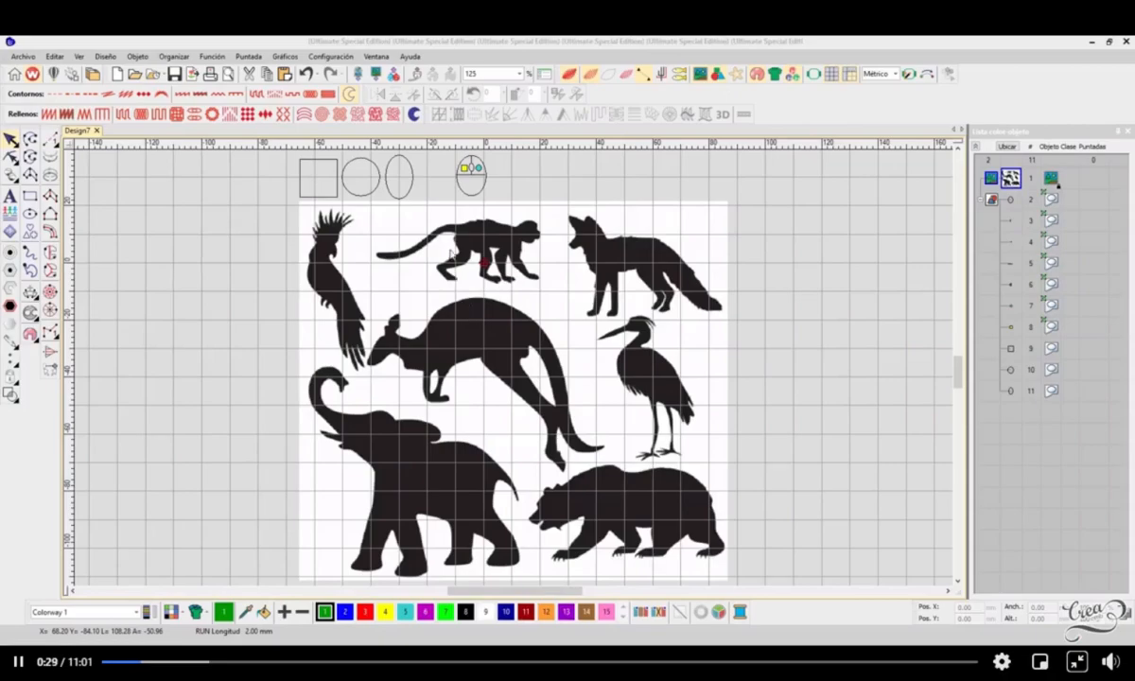
Start digitizing a tatami fill shape with the thread colour set to red, number 3
scroll(324, 185, down, 2)
scroll(492, 360, up, 2)
scroll(515, 372, up, 3)
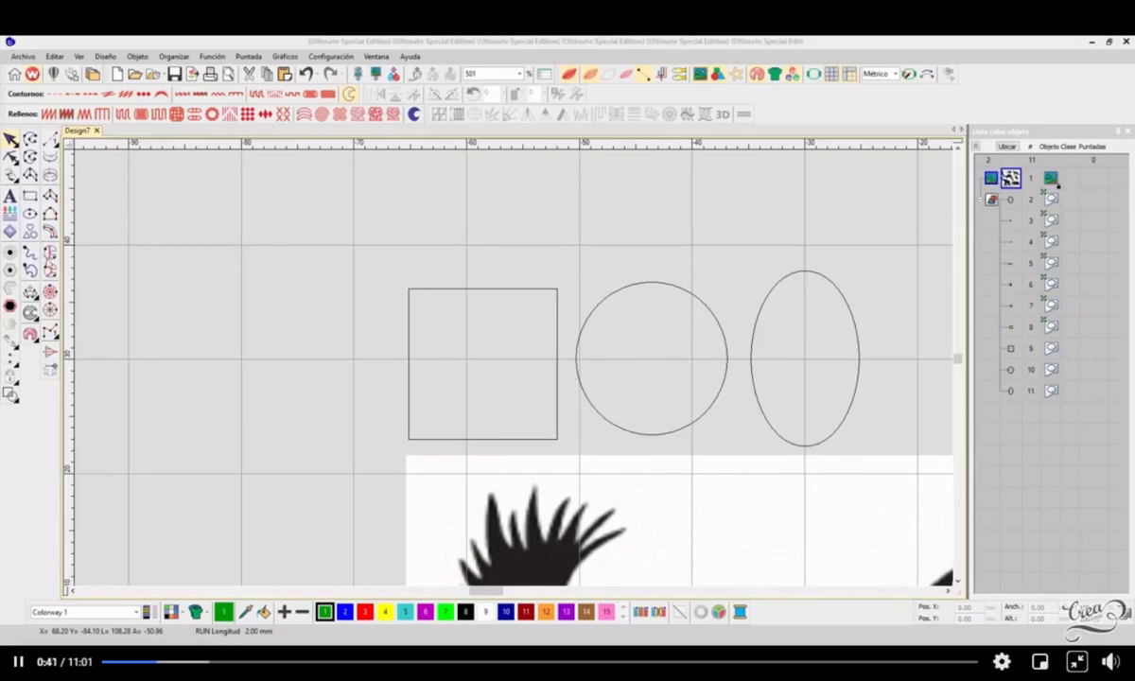
click(49, 252)
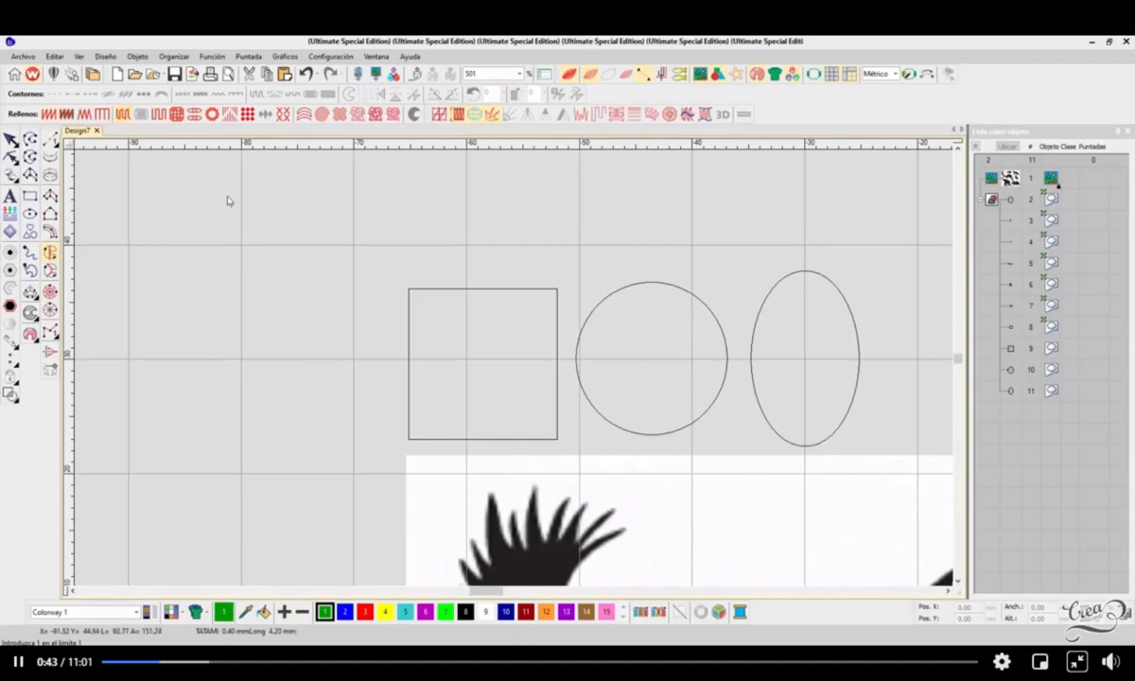
click(364, 611)
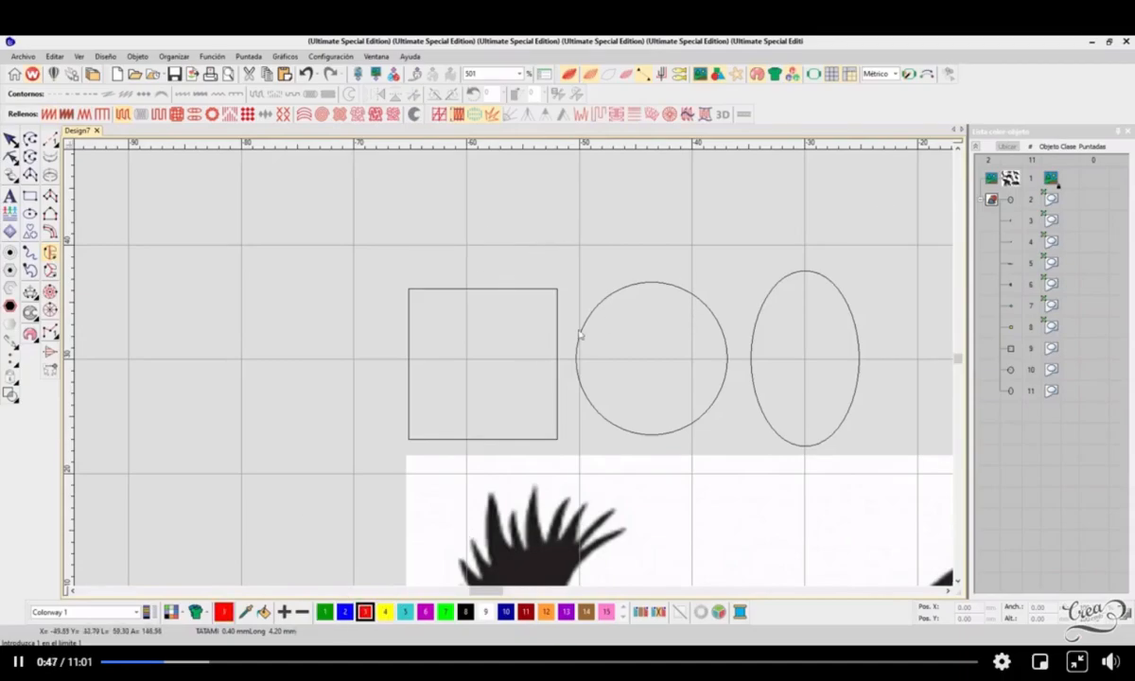
Digitize a red tatami fill over the square outline using its four corners
scroll(479, 333, up, 1)
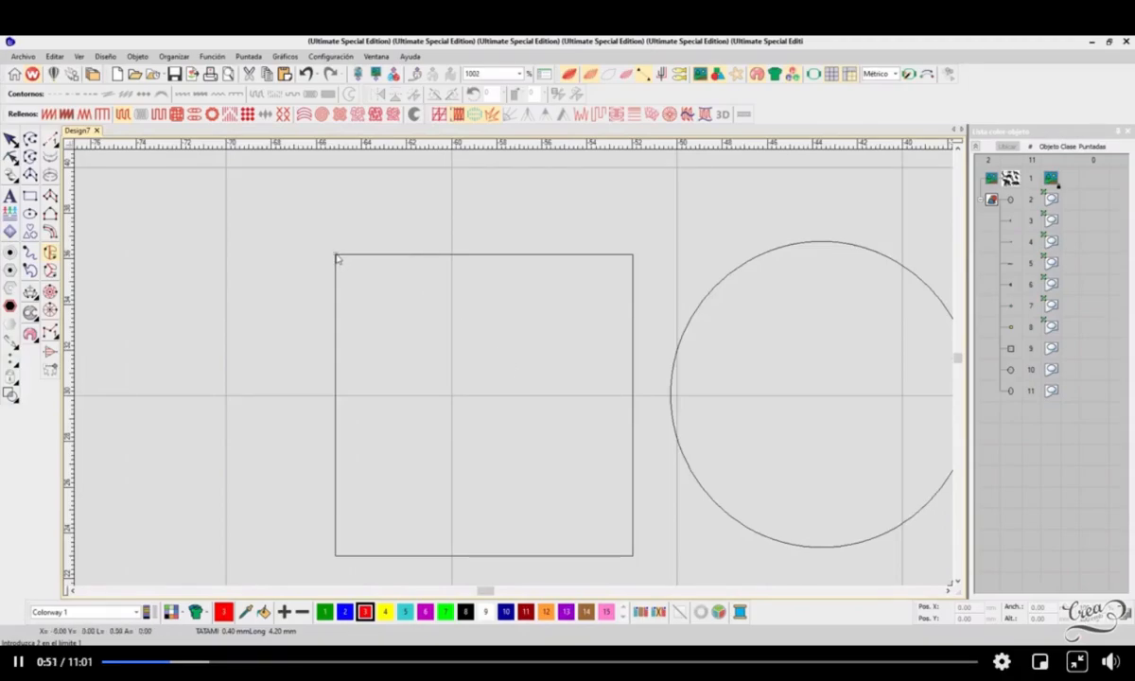
click(633, 253)
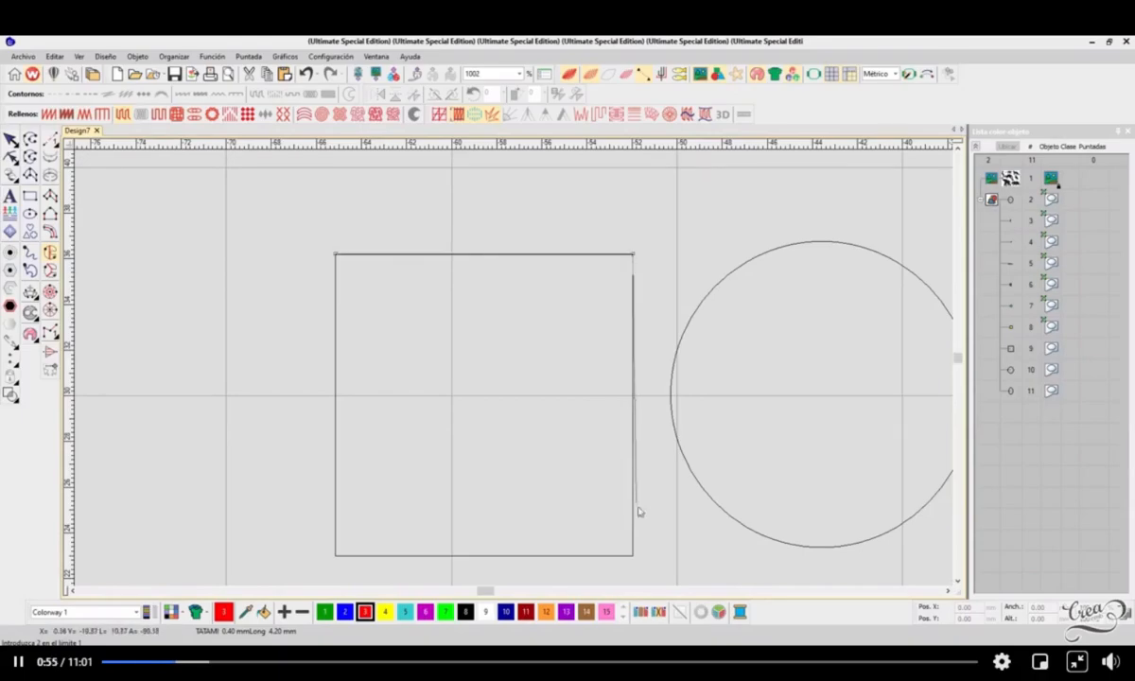
click(633, 555)
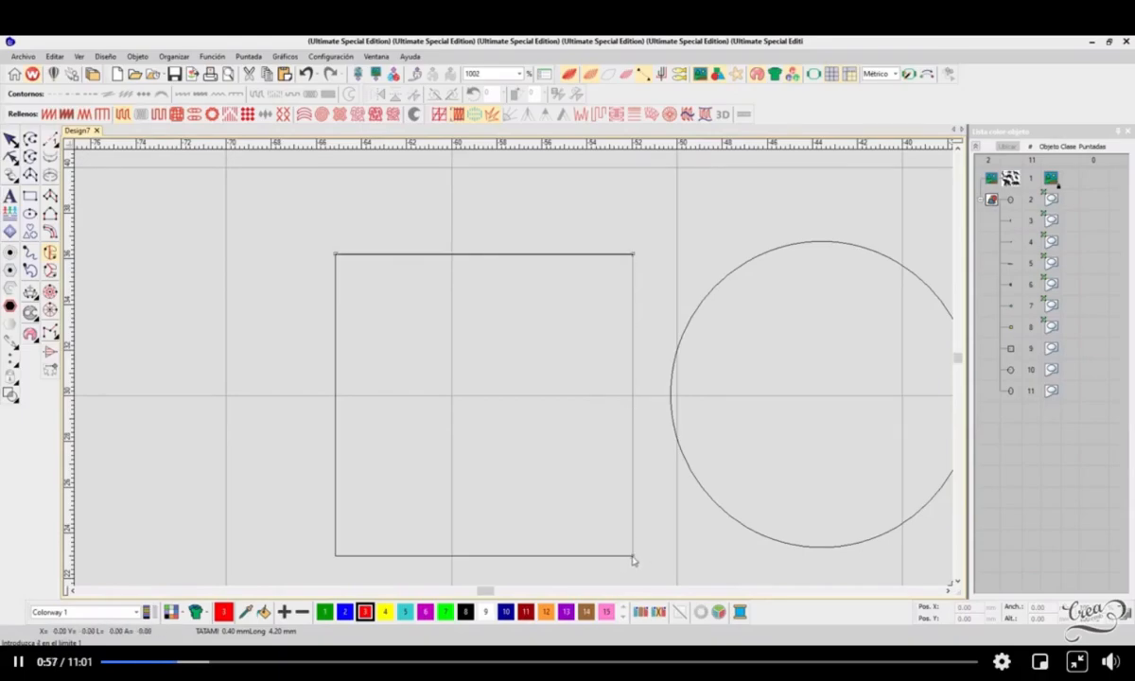
click(336, 556)
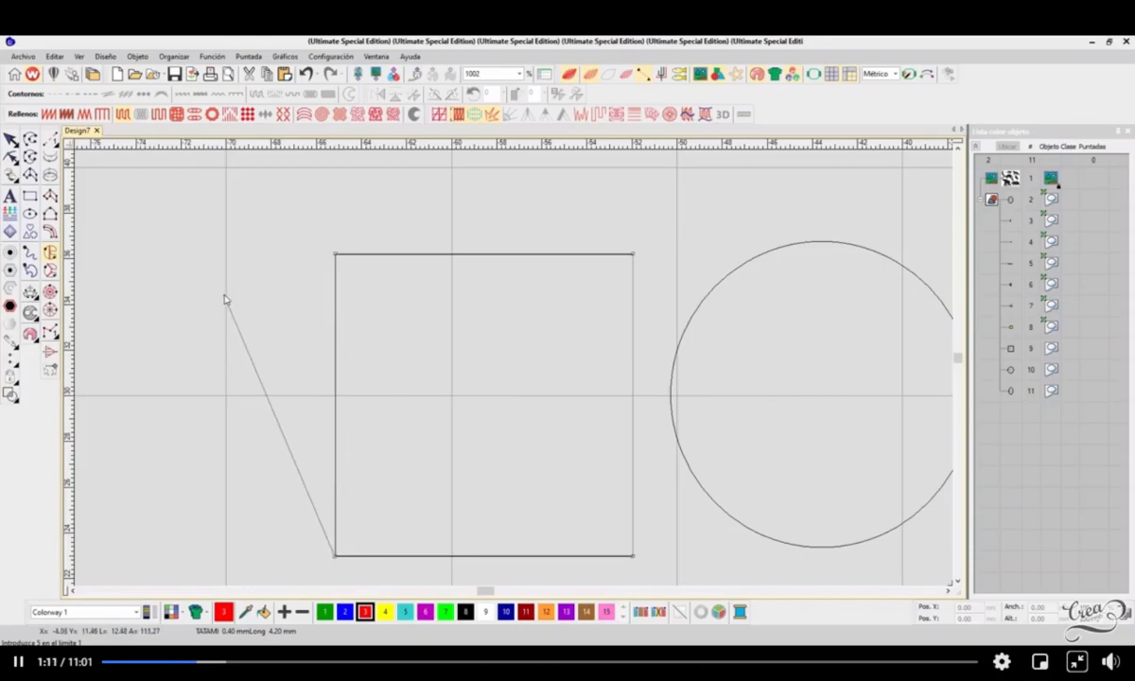
key(Escape)
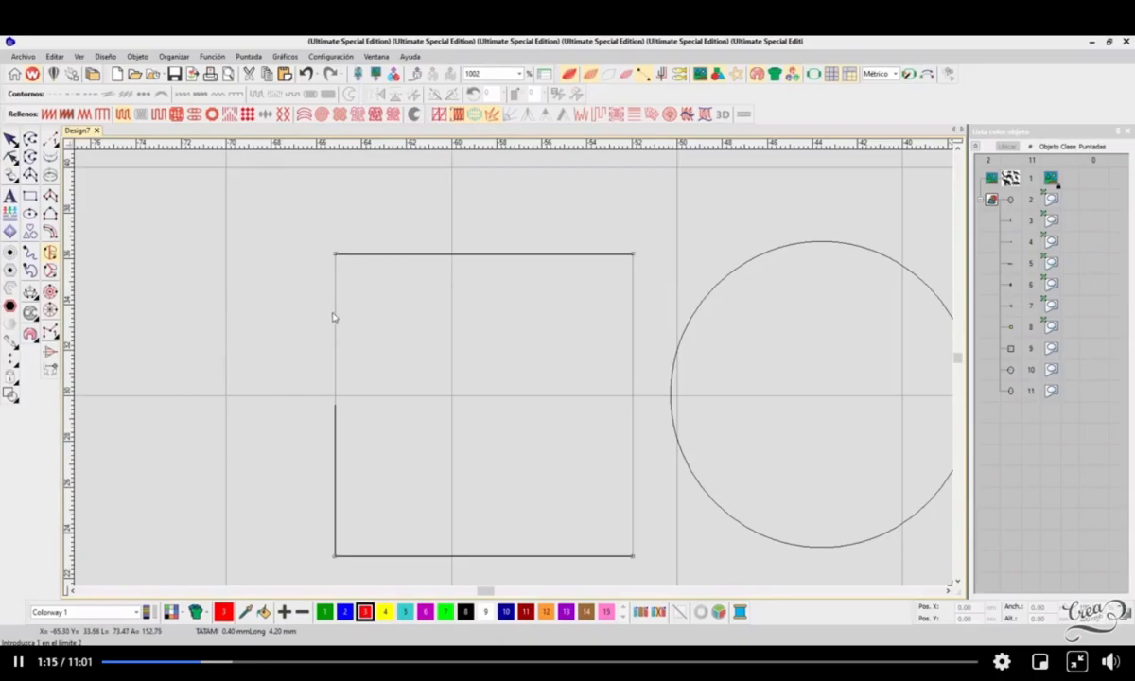
key(Return)
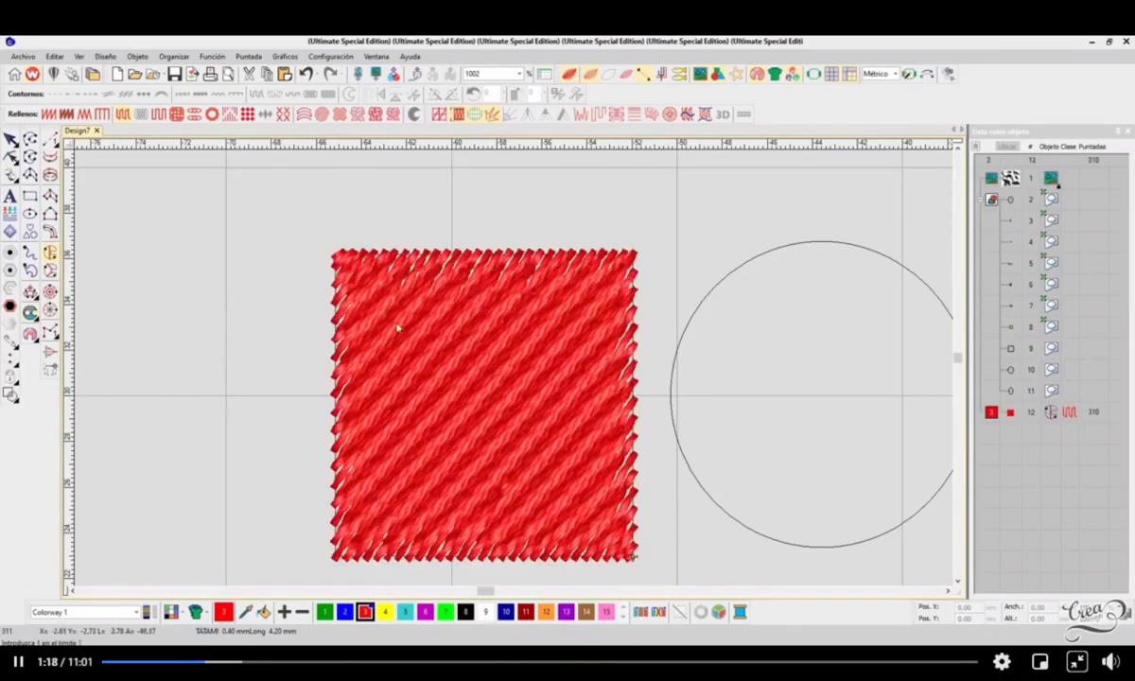
Undo the tatami fill made on the square
scroll(618, 403, down, 1)
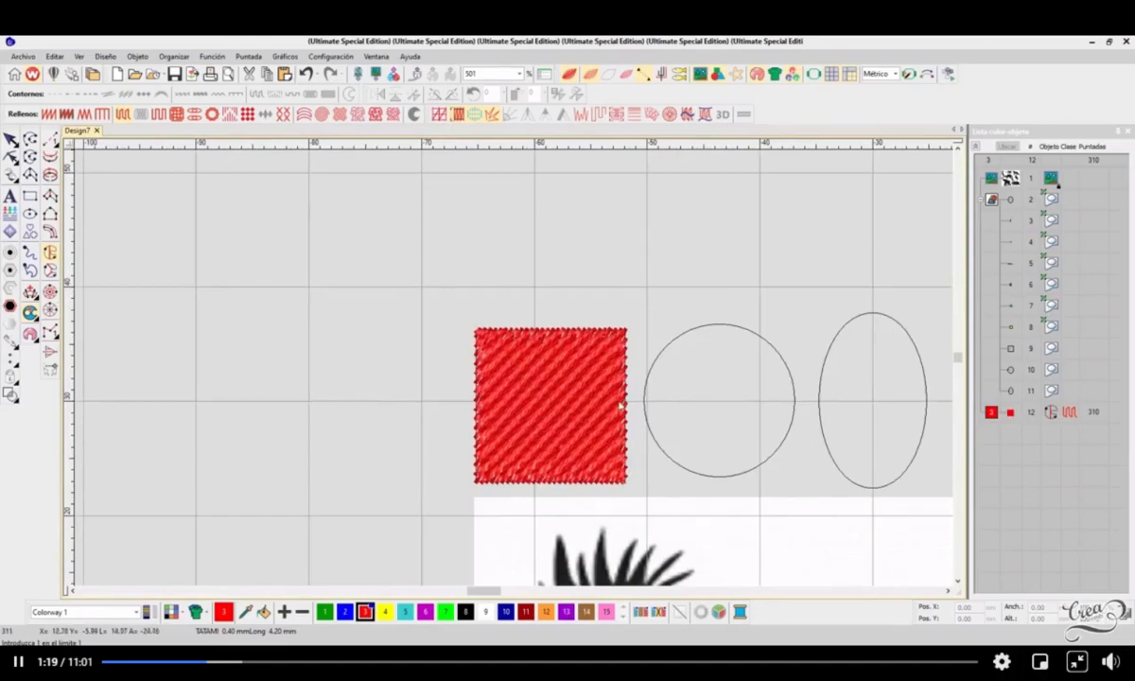
scroll(681, 436, up, 1)
key(ctrl+z)
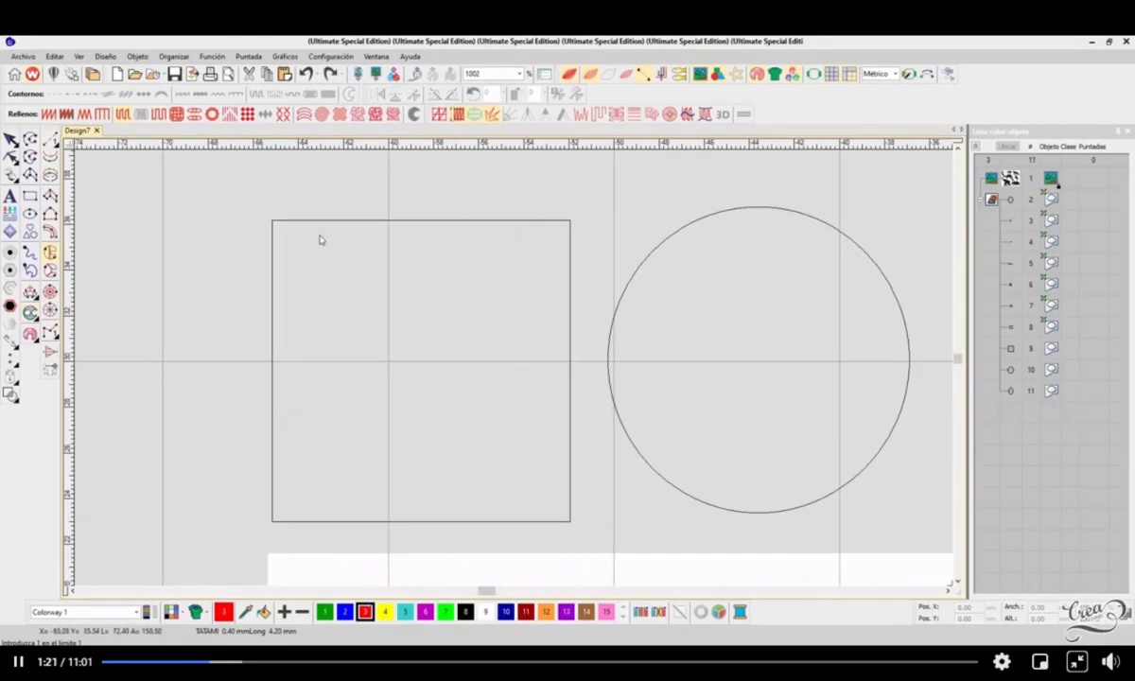
Digitize the square's tatami fill again from corner to corner, and undo it
click(273, 222)
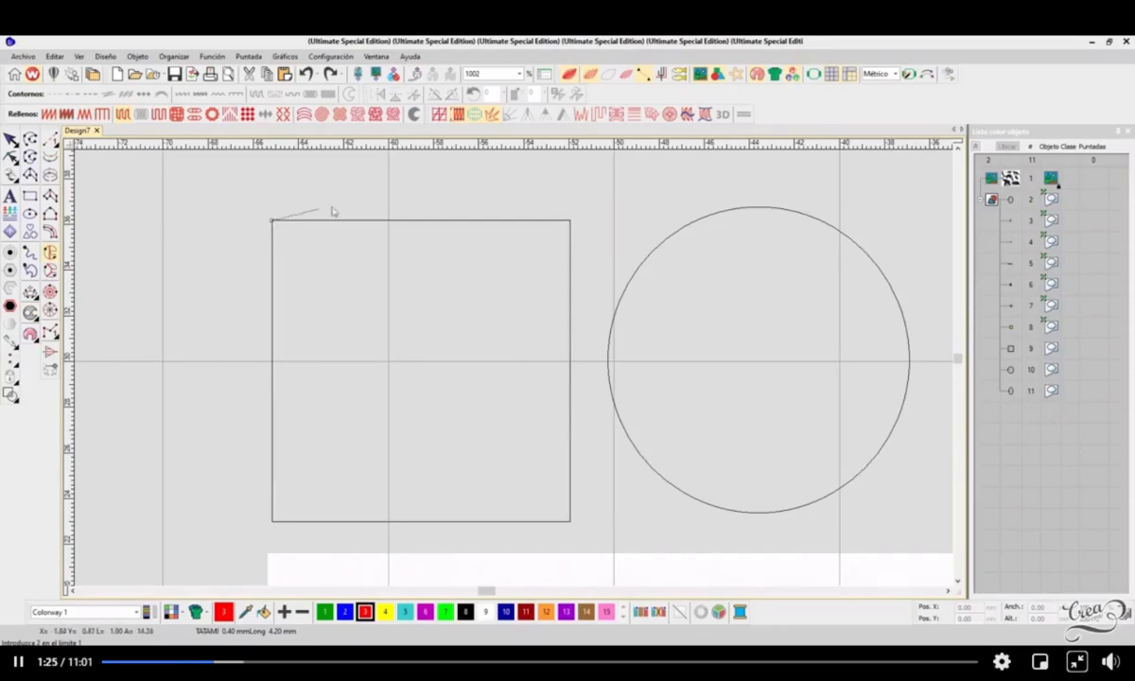
click(570, 223)
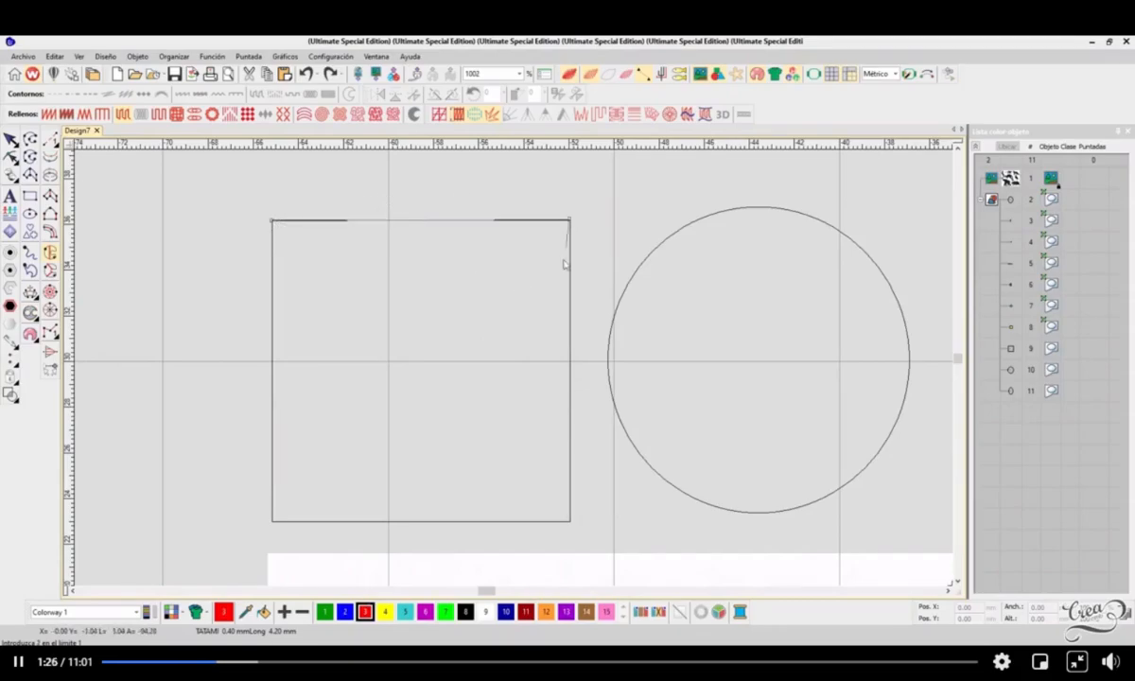
click(570, 521)
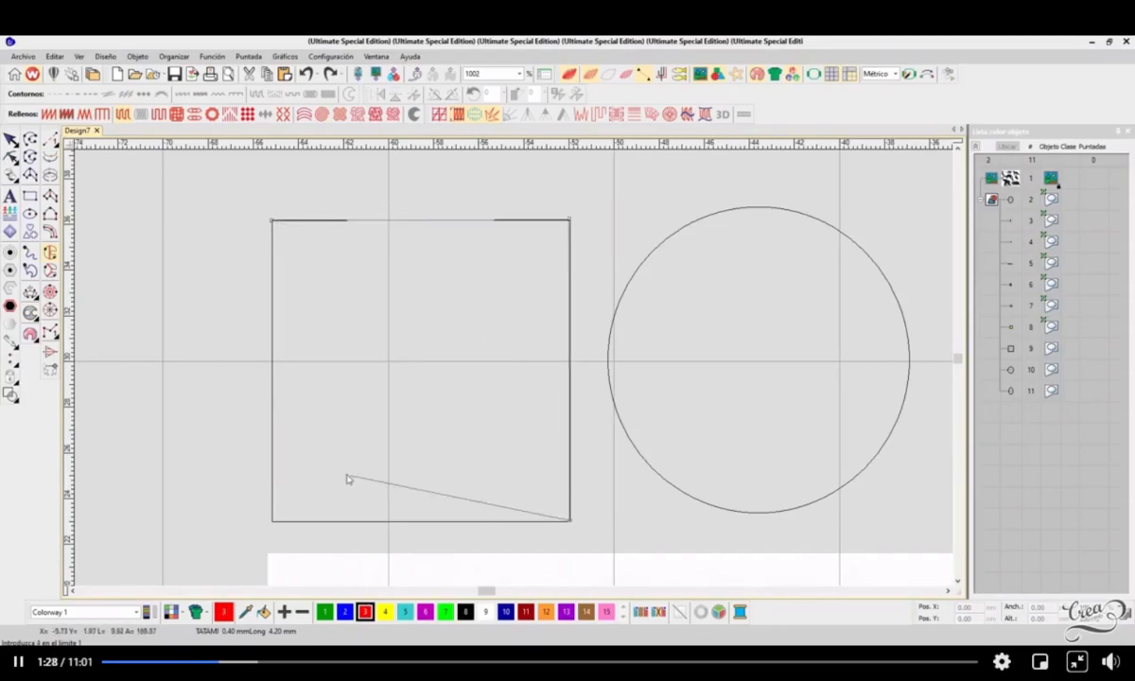
click(273, 521)
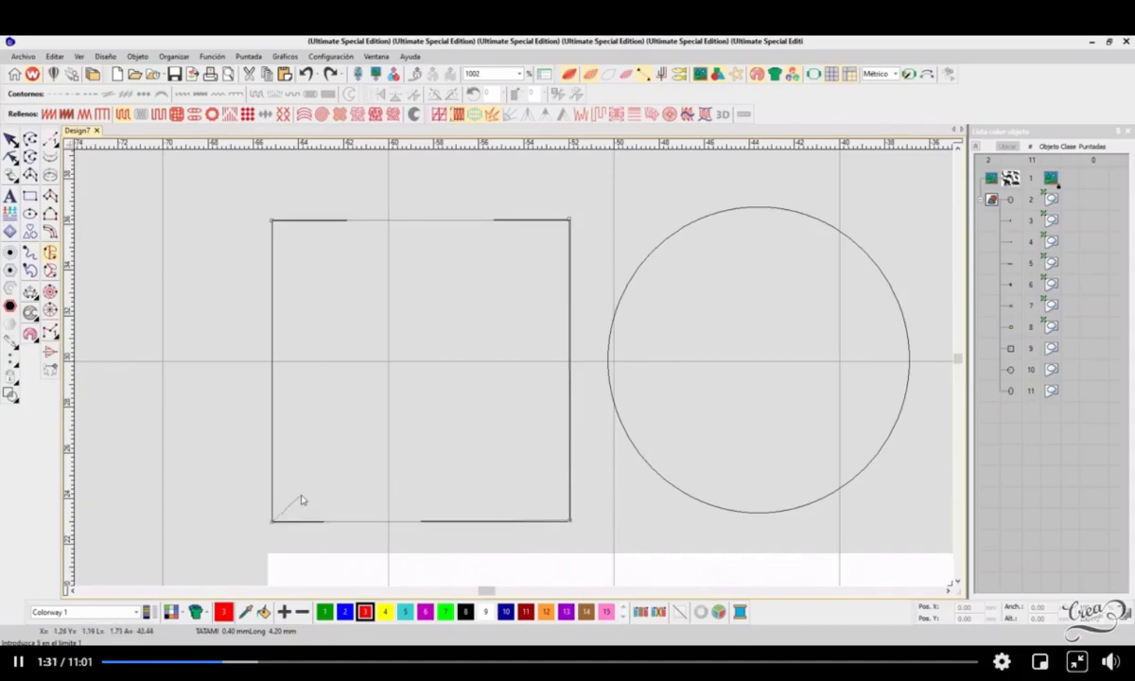
key(Return)
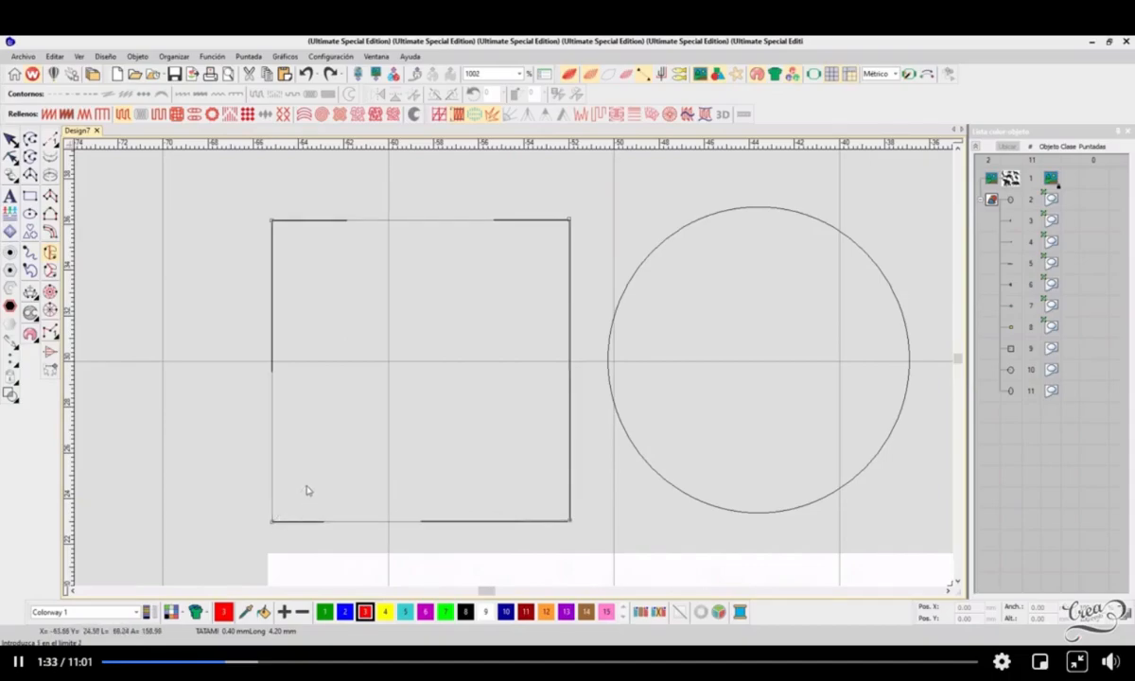
key(Return)
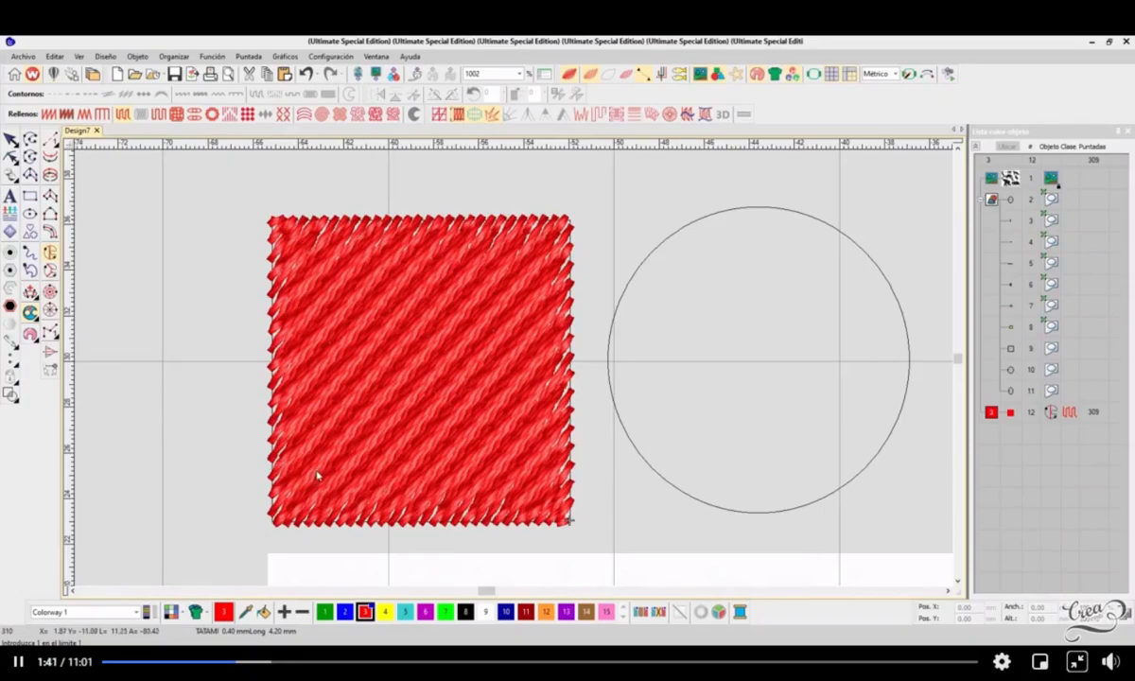
key(ctrl+z)
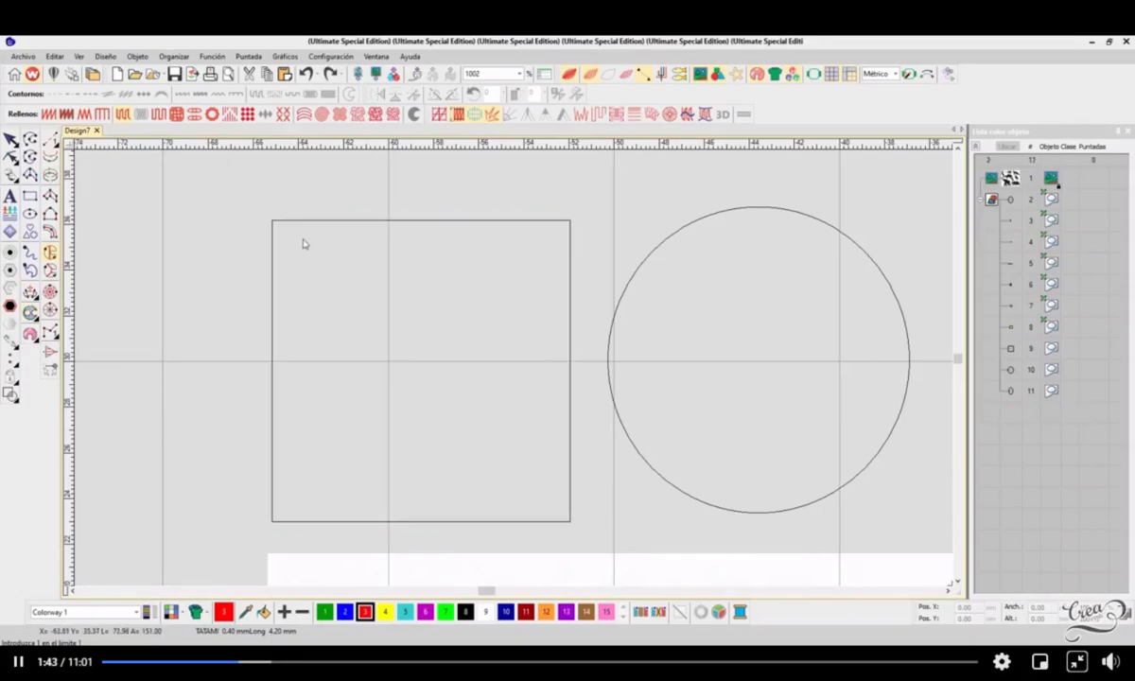
Trace the square's top and right edges with several intermediate boundary points between the corners
scroll(304, 243, up, 1)
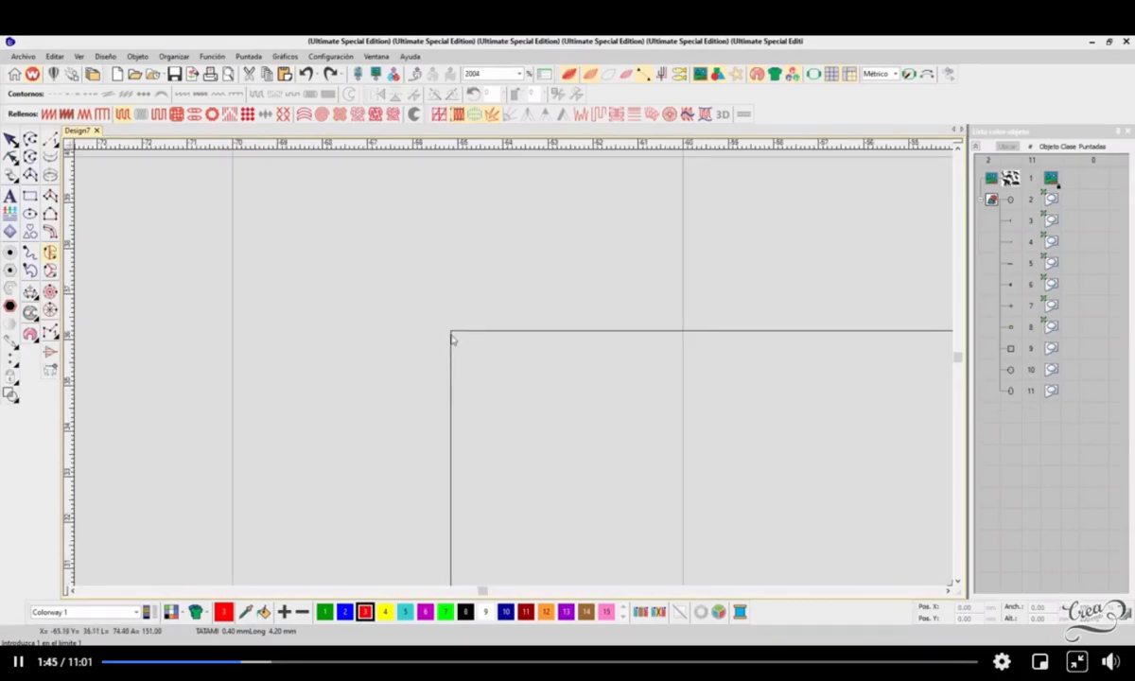
scroll(484, 329, down, 1)
scroll(520, 364, up, 1)
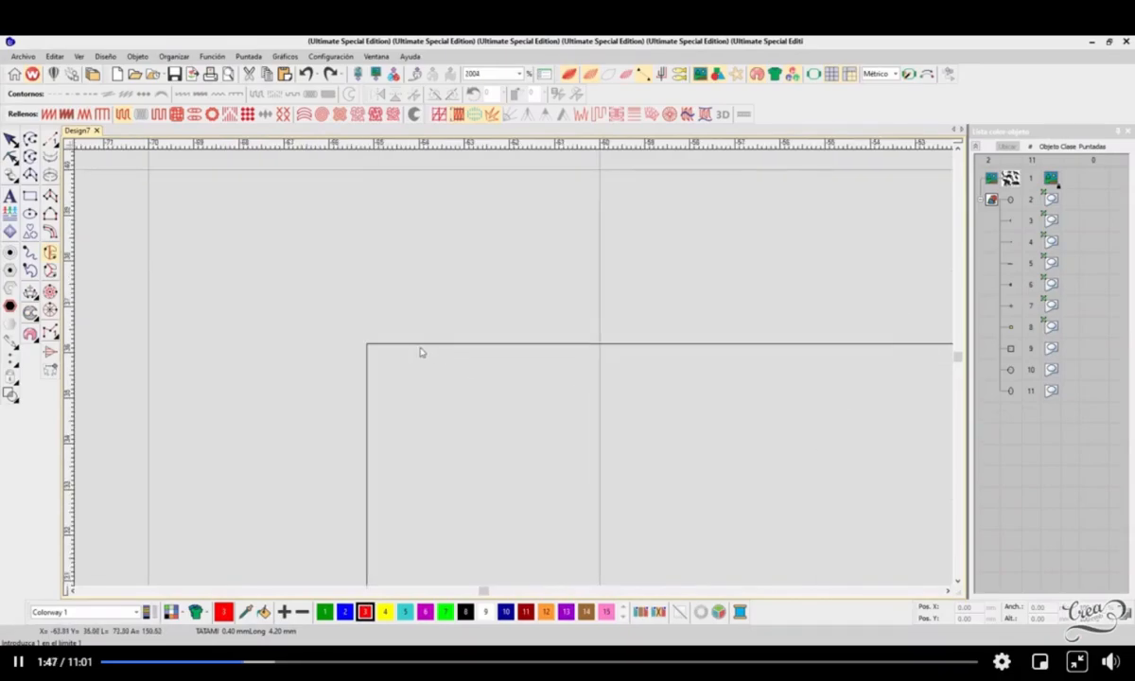
click(368, 346)
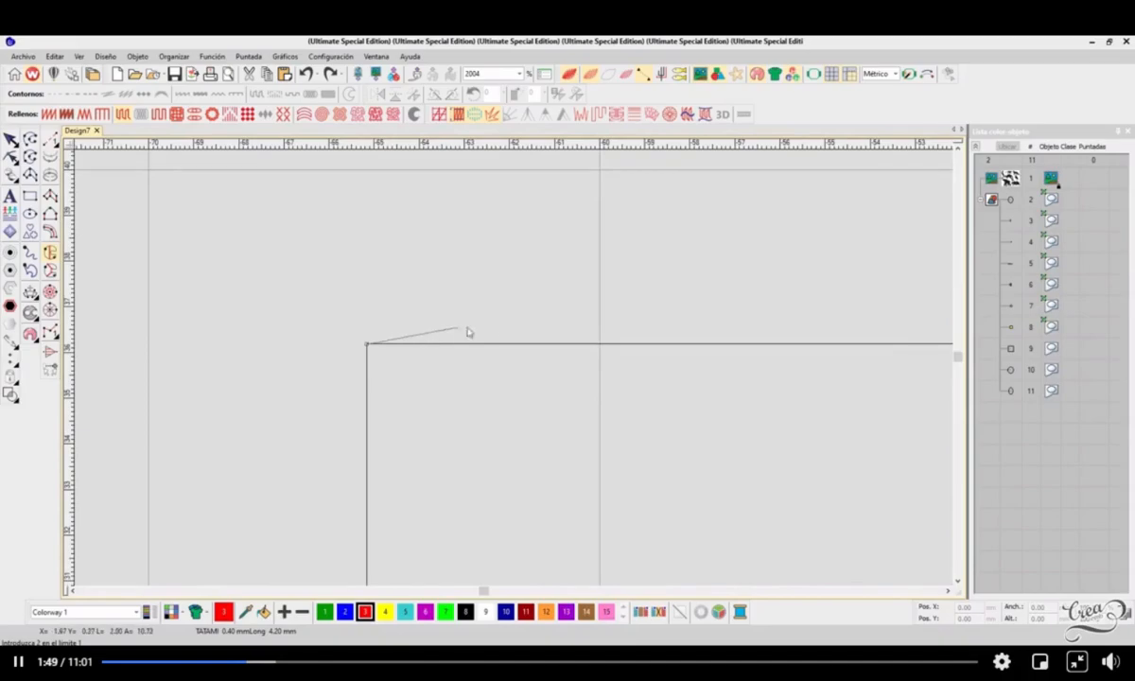
click(512, 344)
click(660, 345)
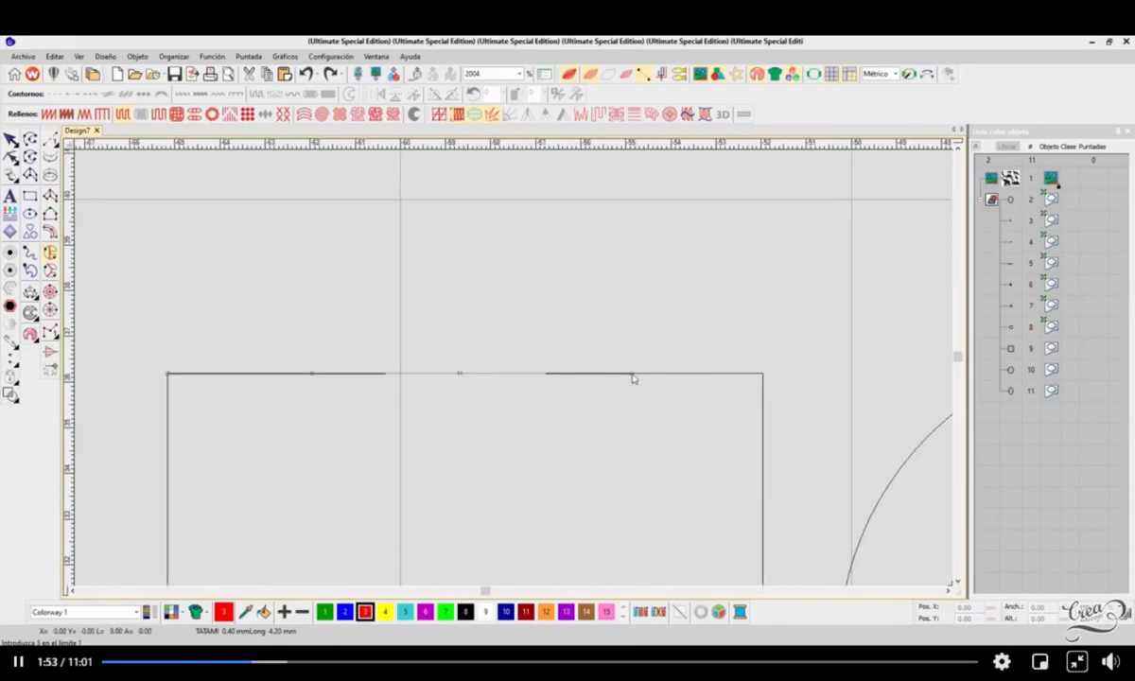
click(763, 375)
click(766, 453)
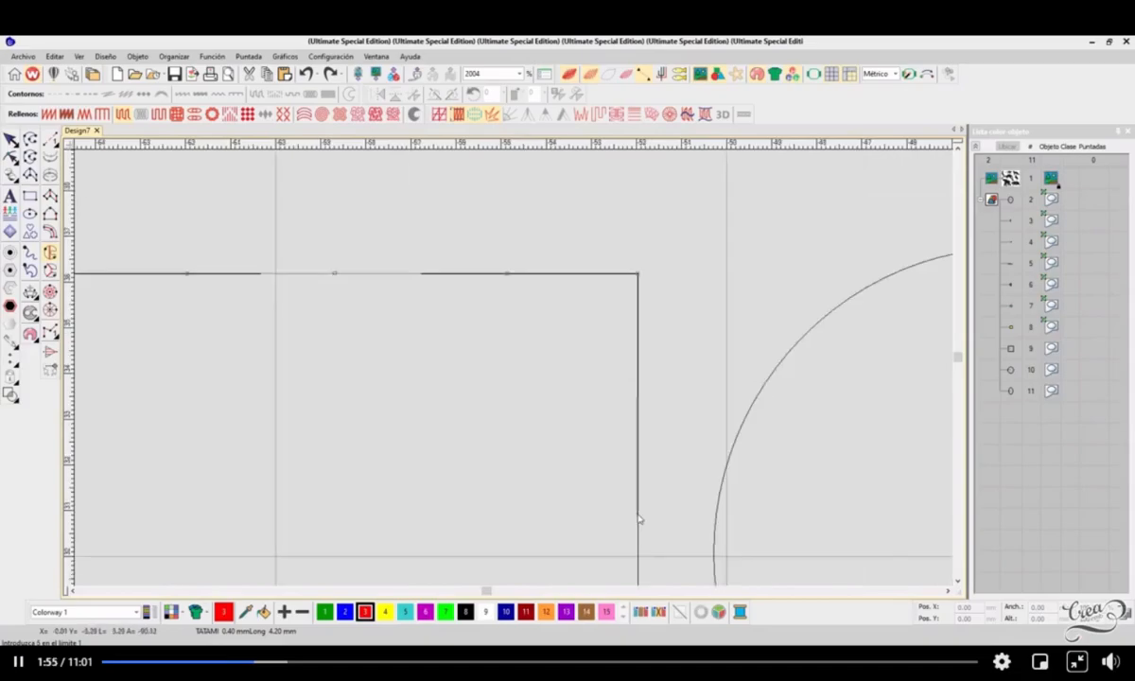
click(639, 431)
click(577, 493)
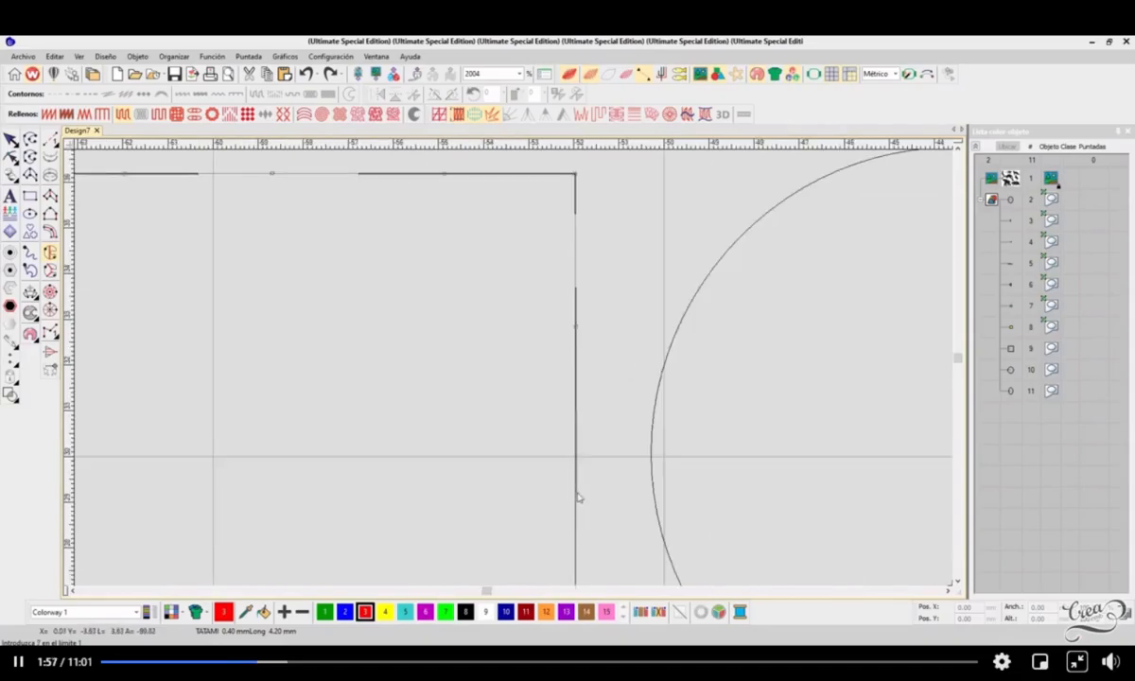
click(531, 473)
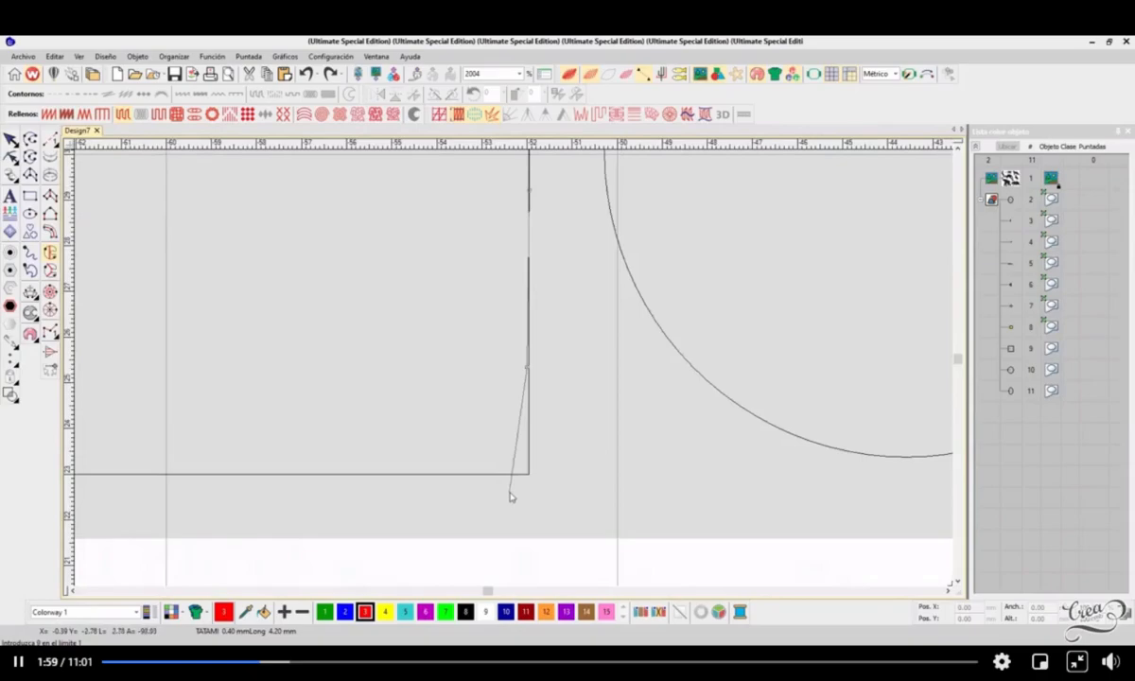
click(528, 473)
Trace the square's bottom and left edges with intermediate points and close the boundary
click(272, 475)
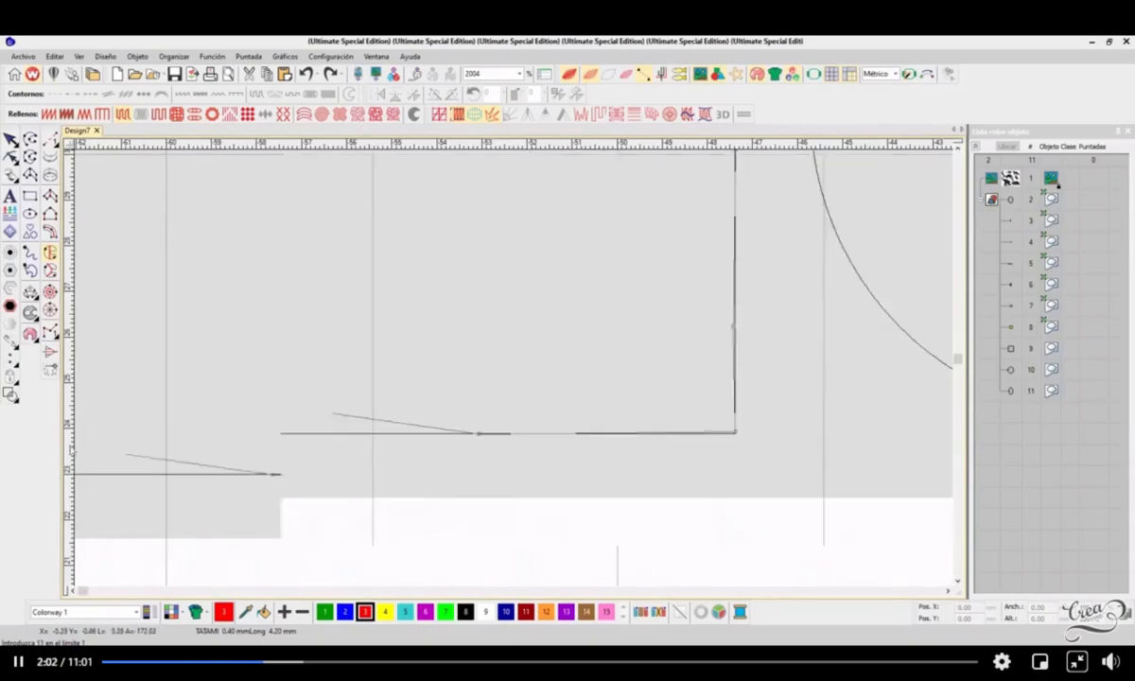
click(451, 419)
click(342, 418)
click(426, 328)
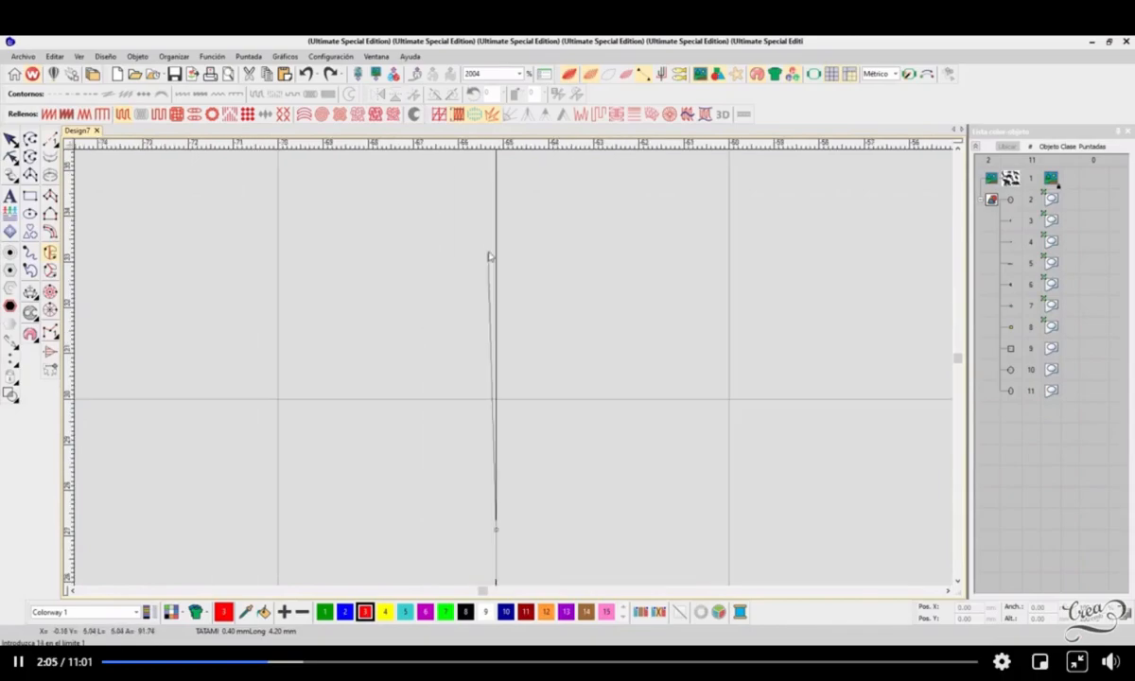
click(499, 246)
click(511, 318)
scroll(516, 370, down, 1)
key(Return)
key(Return)
Accept the default entry point to generate the multi-point tatami fill, and undo it
scroll(633, 419, down, 2)
scroll(513, 389, up, 1)
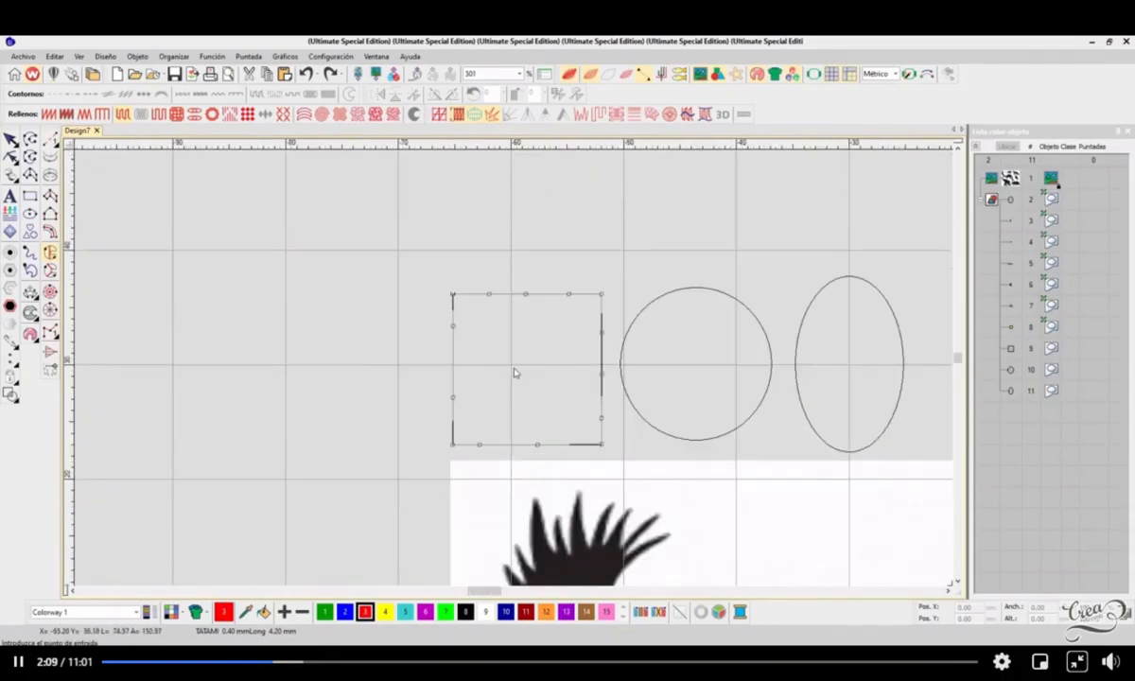
key(Return)
key(Return)
key(Return)
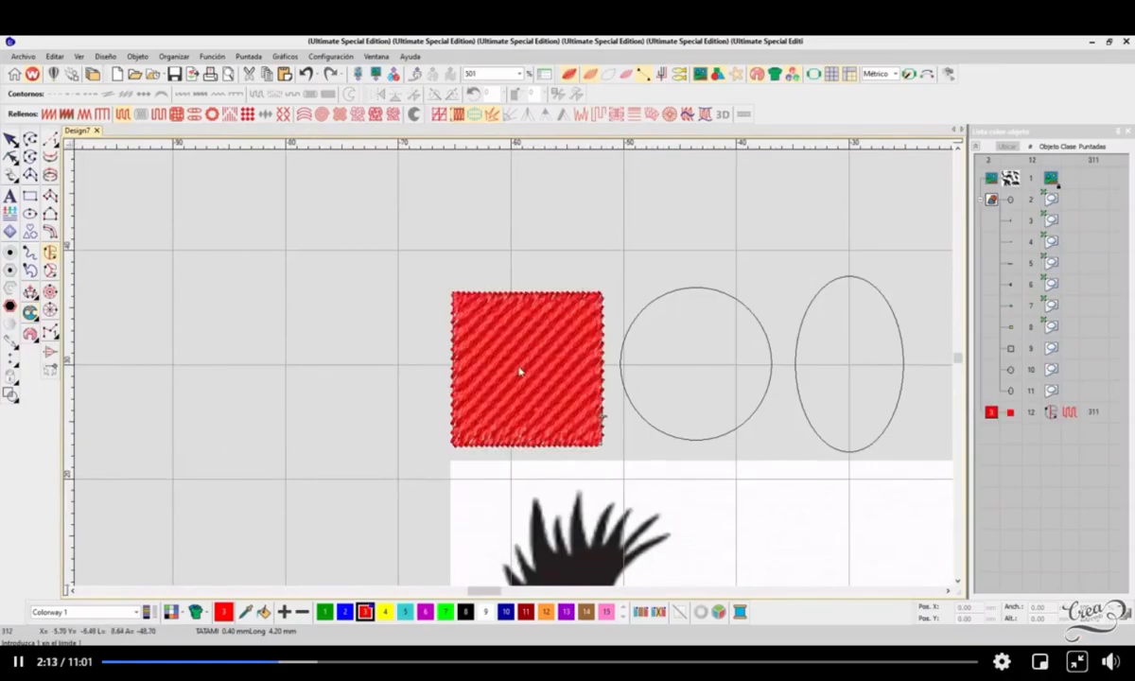
scroll(524, 375, up, 1)
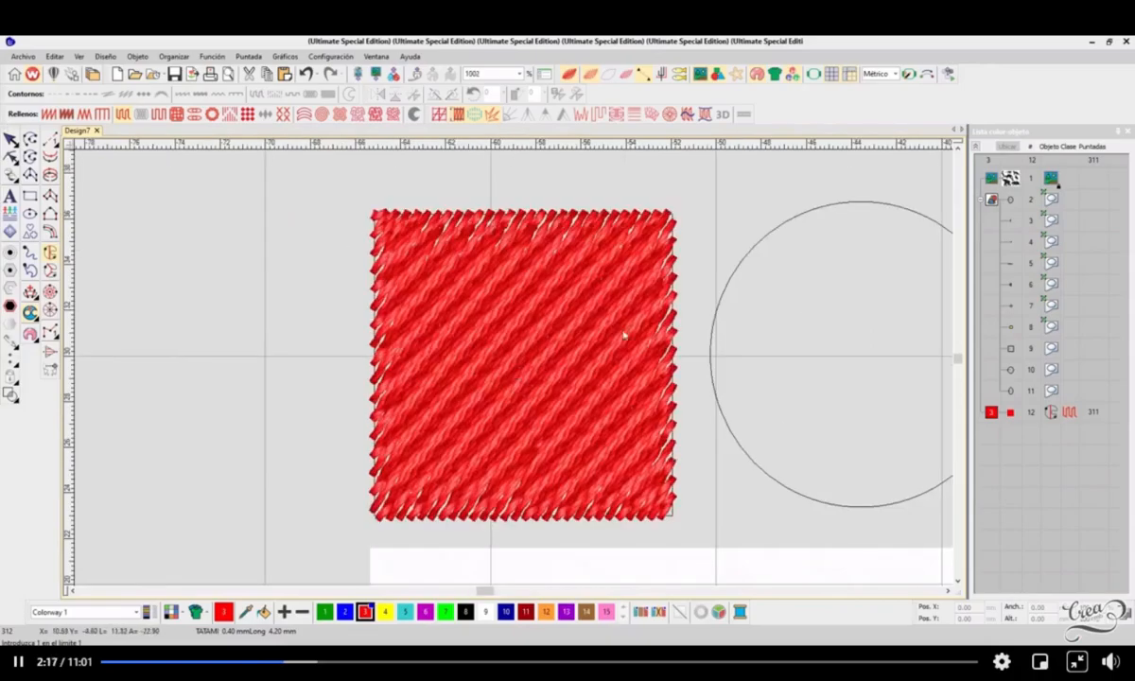
key(ctrl+z)
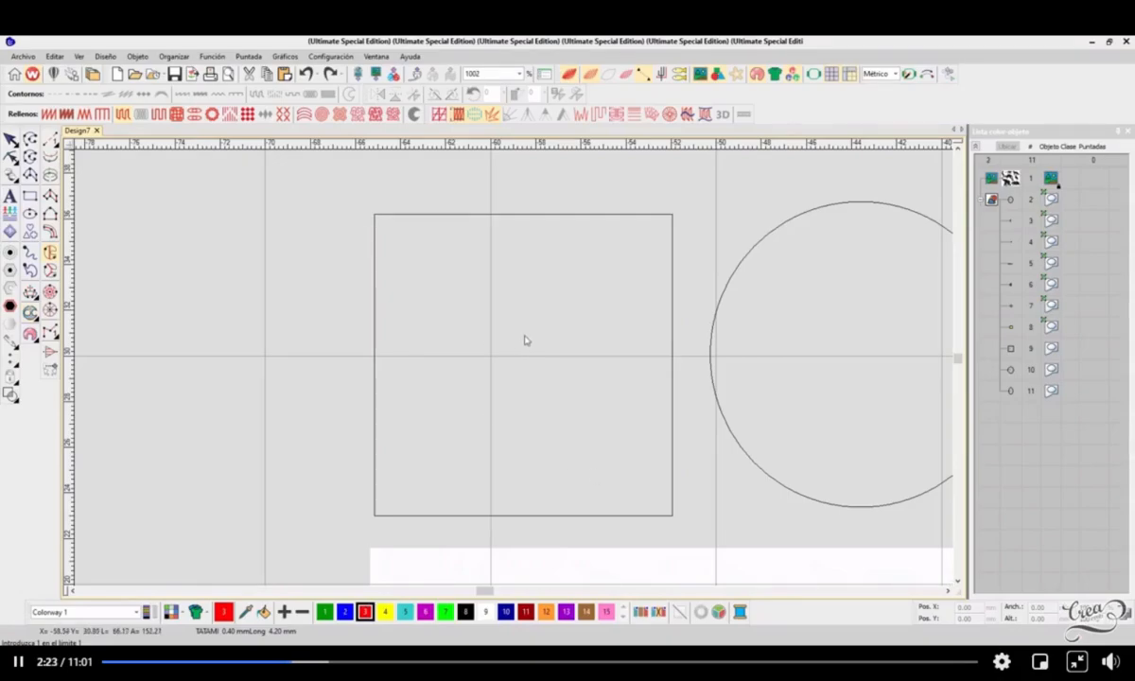
Digitize the square with one boundary point per corner and generate its red tatami fill
click(375, 217)
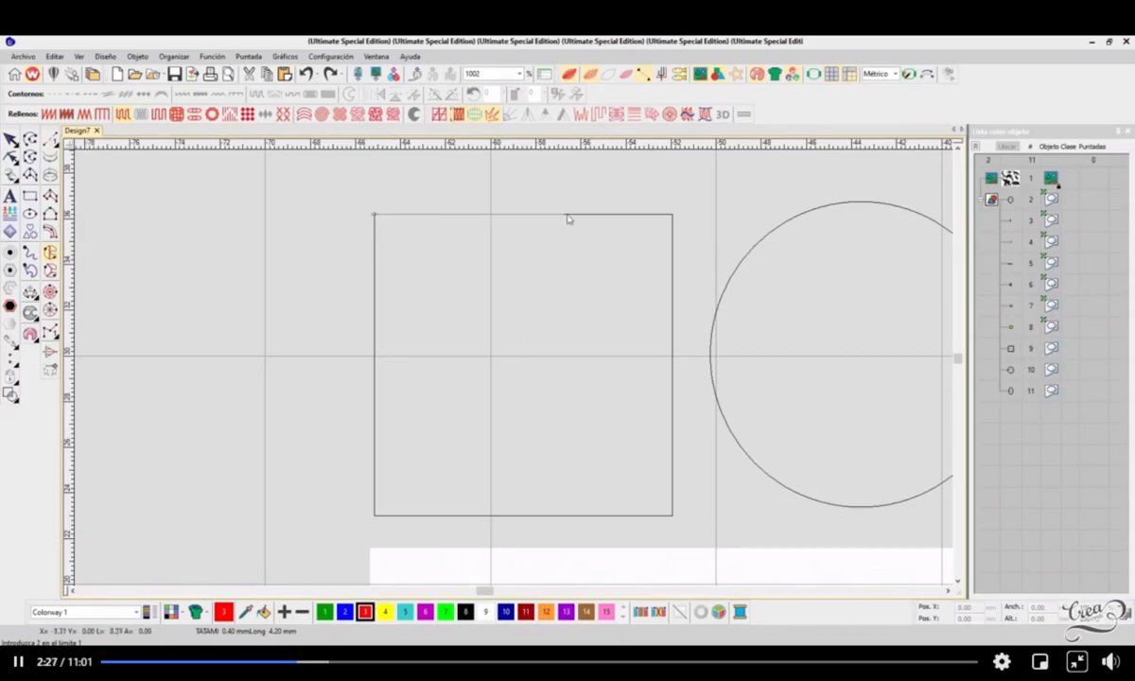
click(672, 217)
click(673, 516)
click(376, 518)
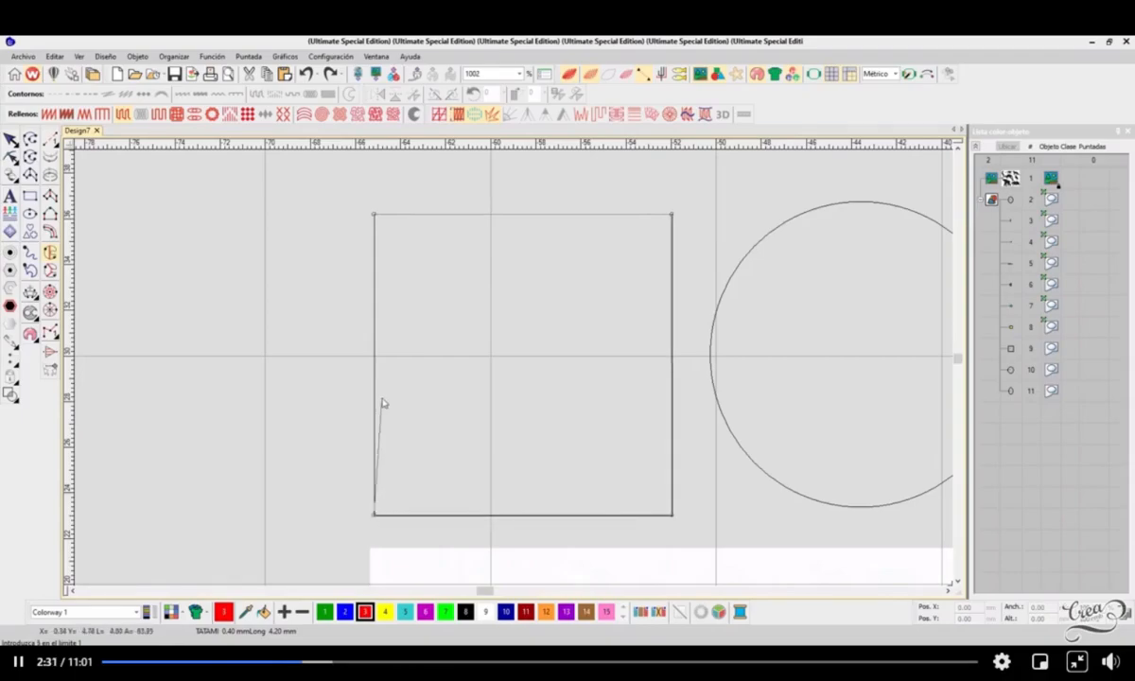
key(Return)
key(Return)
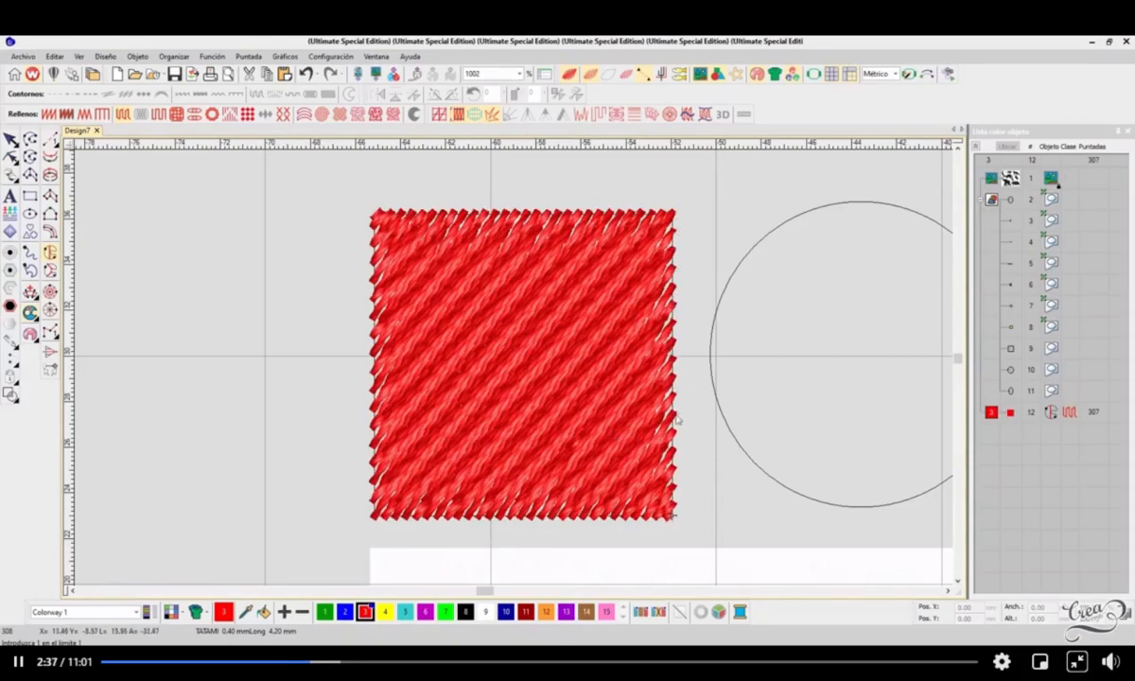
Draw a trial boundary of straight, right-angled segments in the empty area beside the square, and discard it
click(133, 264)
click(154, 263)
click(175, 263)
click(198, 265)
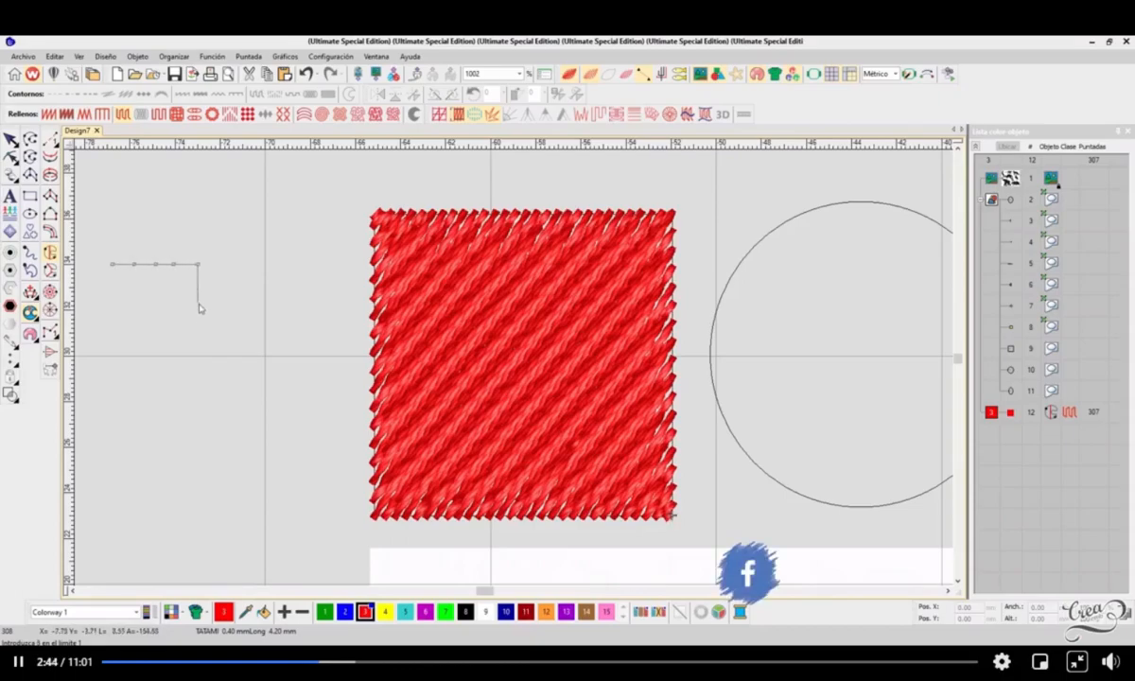
click(205, 454)
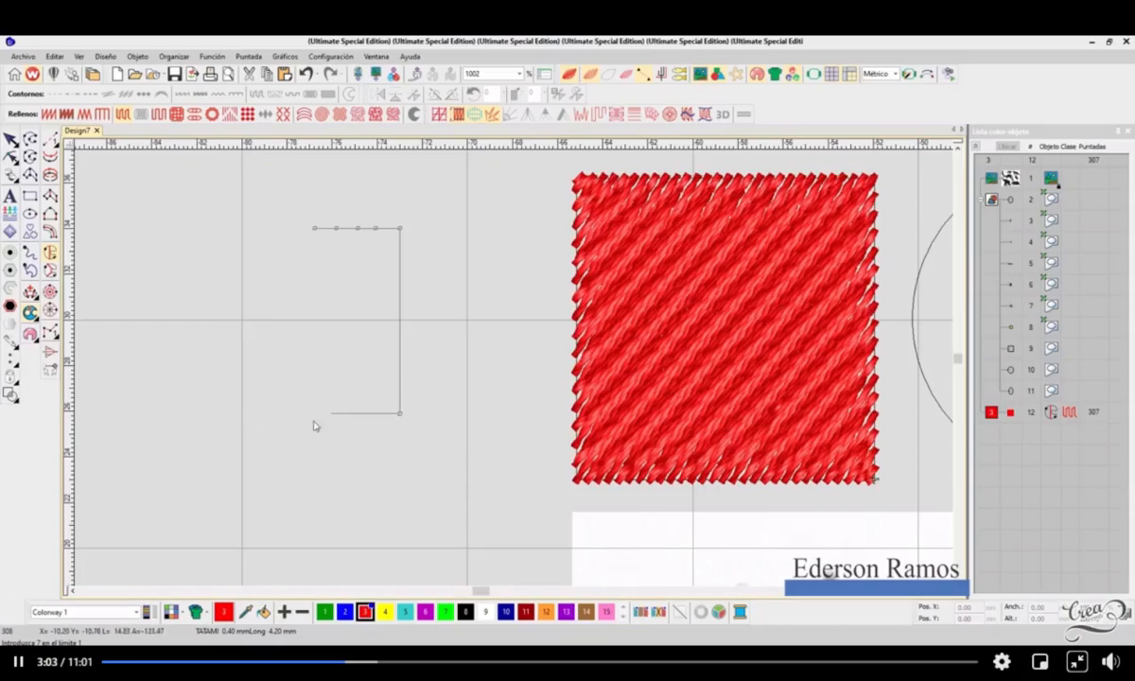
click(303, 352)
click(472, 353)
click(472, 470)
click(350, 470)
click(350, 313)
click(520, 313)
click(521, 542)
click(413, 542)
click(413, 263)
click(275, 263)
click(275, 192)
click(463, 192)
click(462, 437)
click(303, 437)
click(303, 302)
click(232, 302)
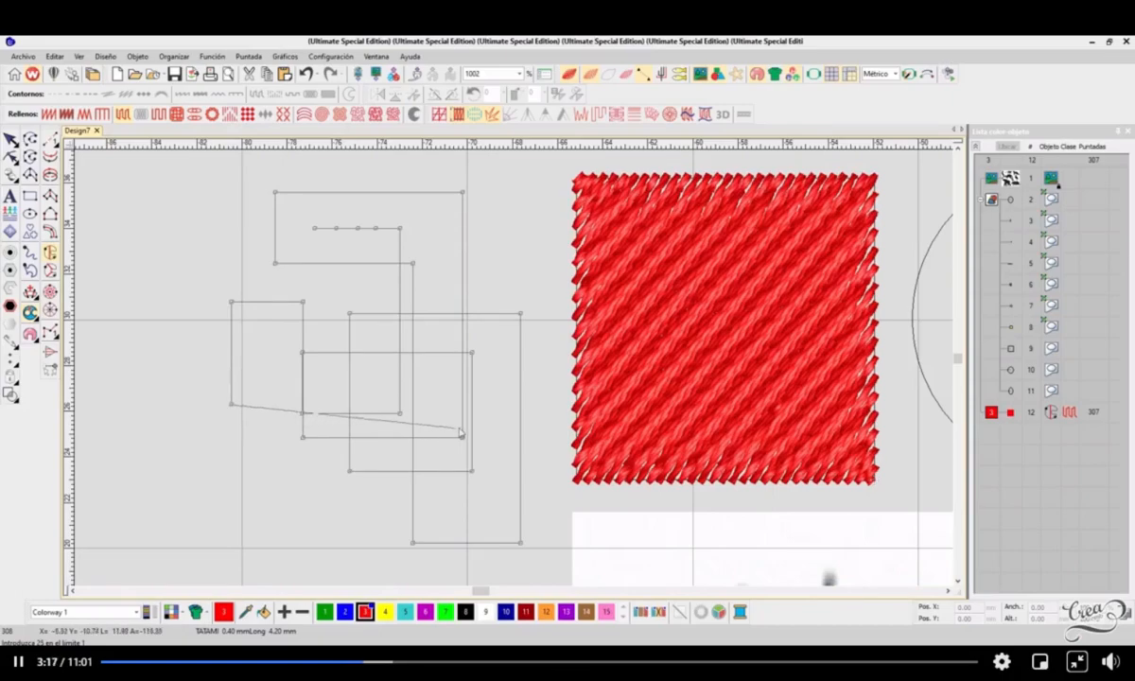
key(Escape)
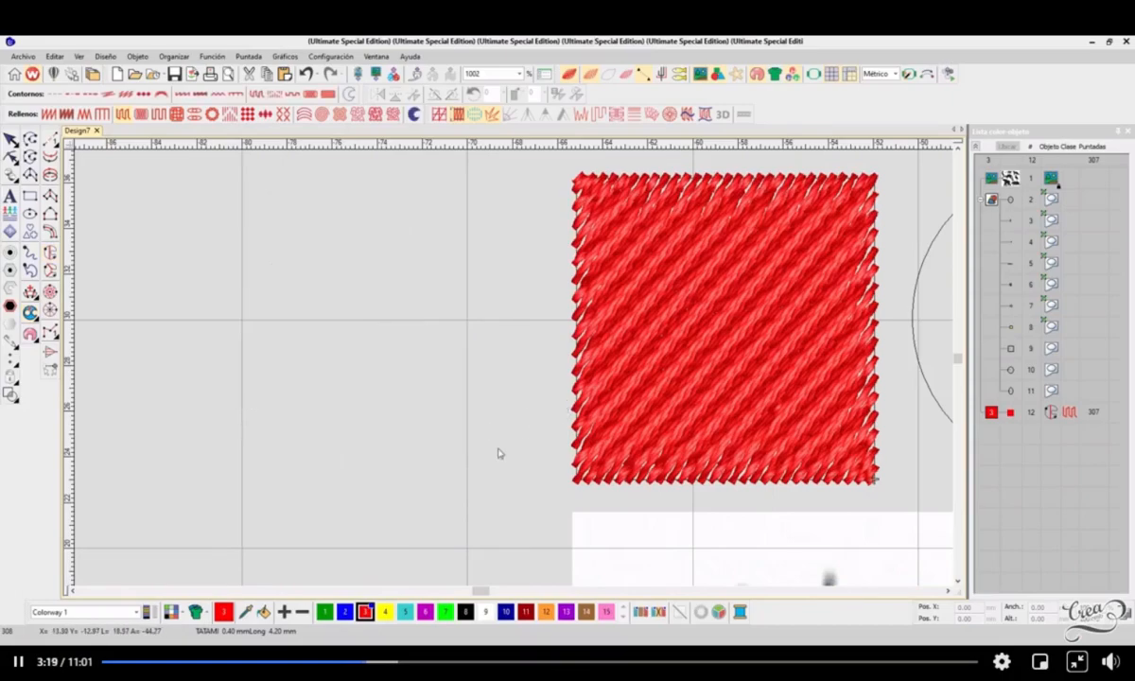
Select the red tatami fill on the square and delete it
scroll(514, 372, down, 3)
click(538, 347)
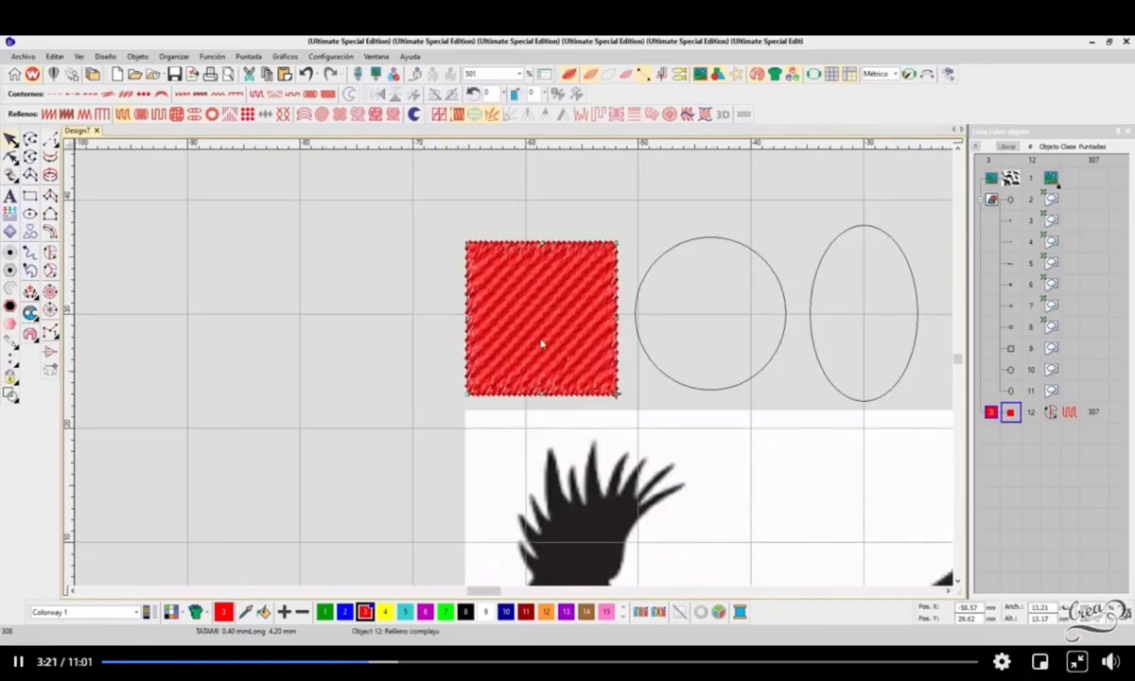
key(Delete)
Digitize the square outline again with one straight boundary point per corner and generate its red tatami fill
scroll(513, 371, up, 3)
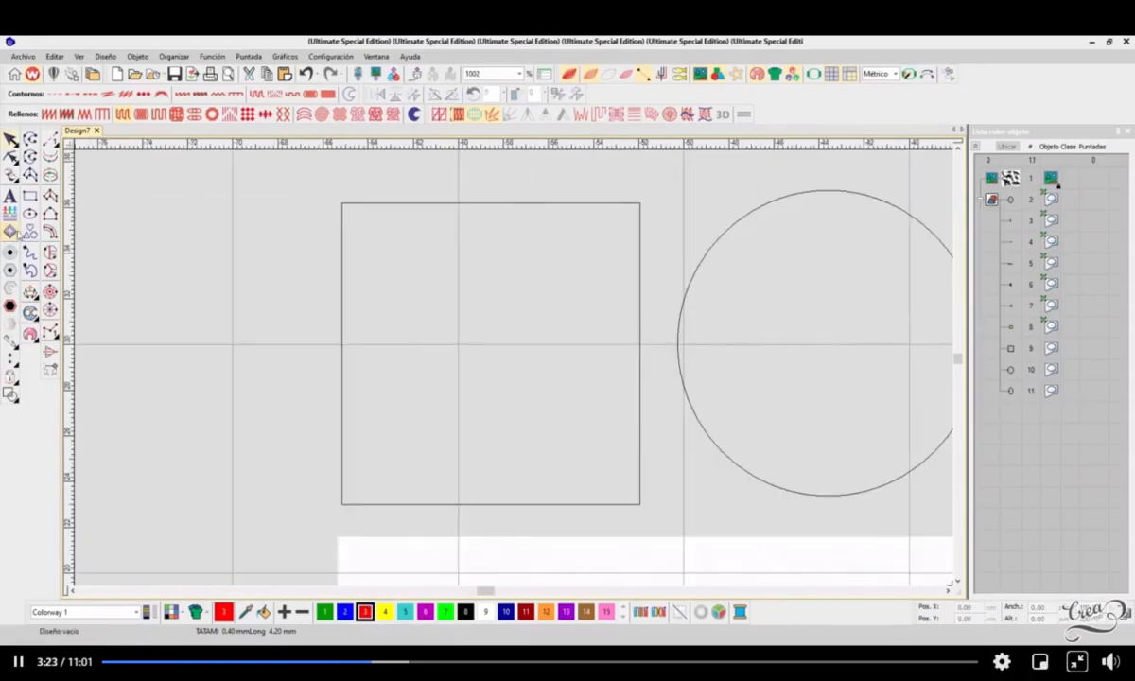
click(49, 252)
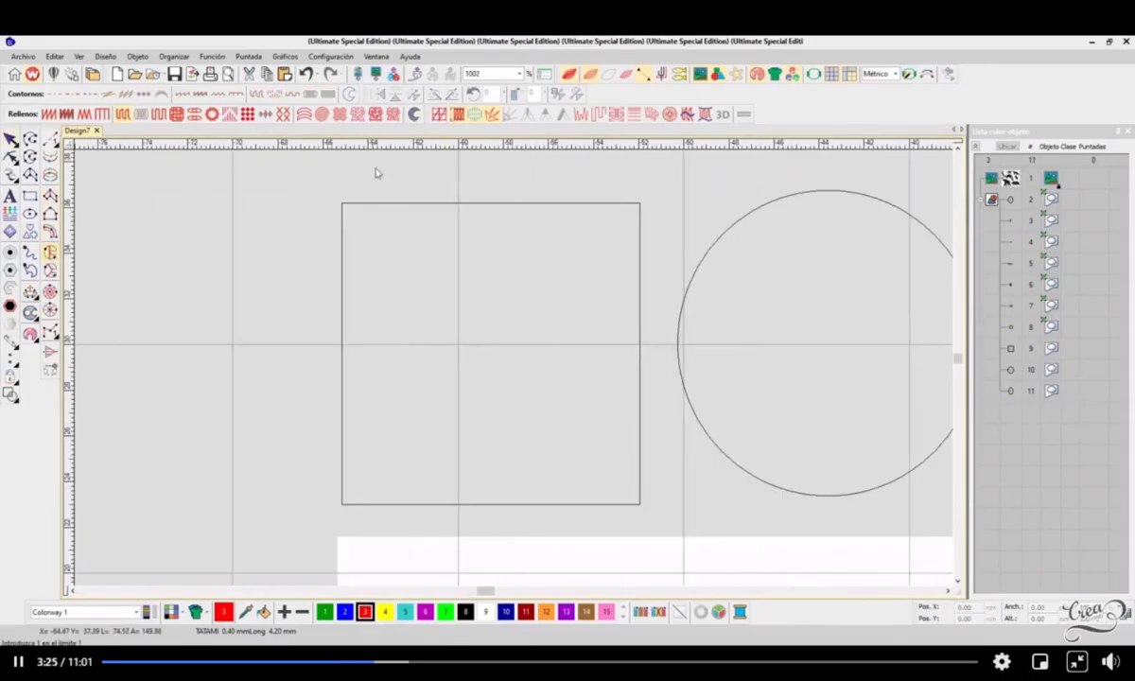
click(343, 204)
click(640, 204)
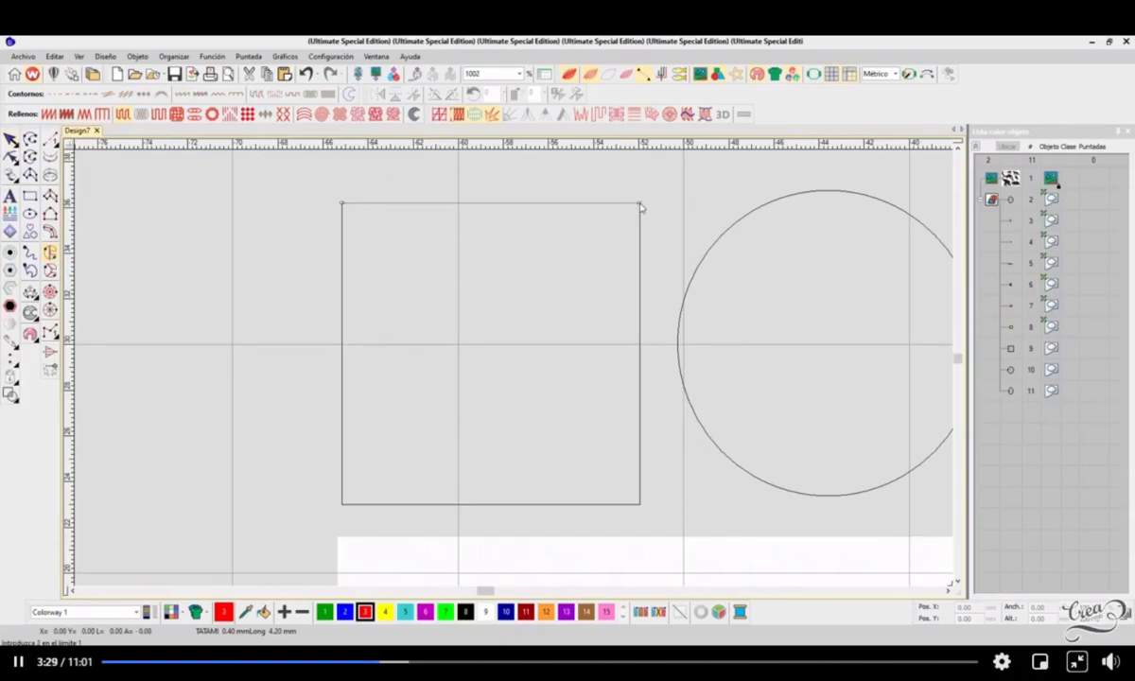
click(640, 508)
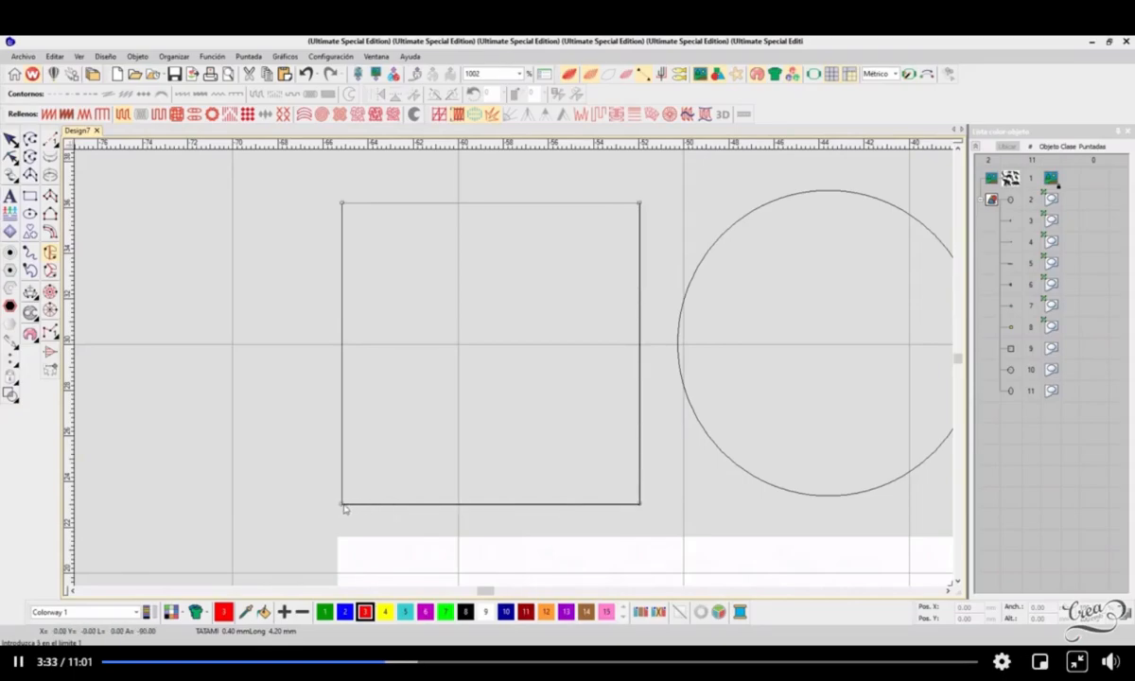
key(Return)
key(Return)
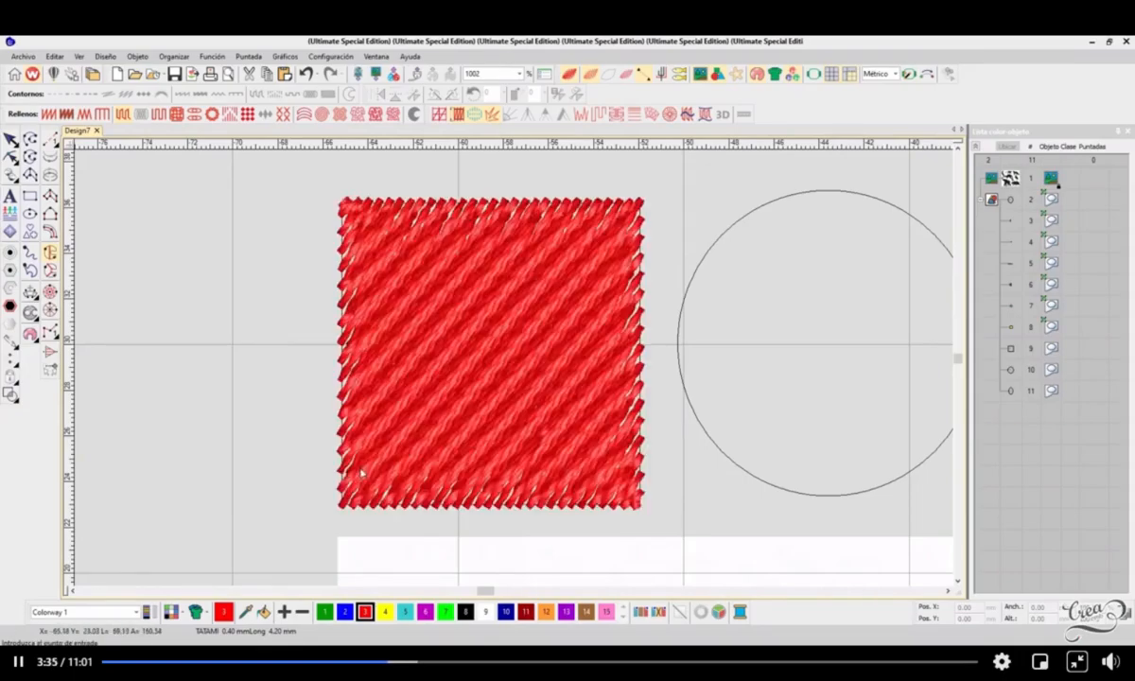
Digitize the circle with four curve points at its quadrants, generate its tatami fill, and undo it
scroll(520, 377, down, 1)
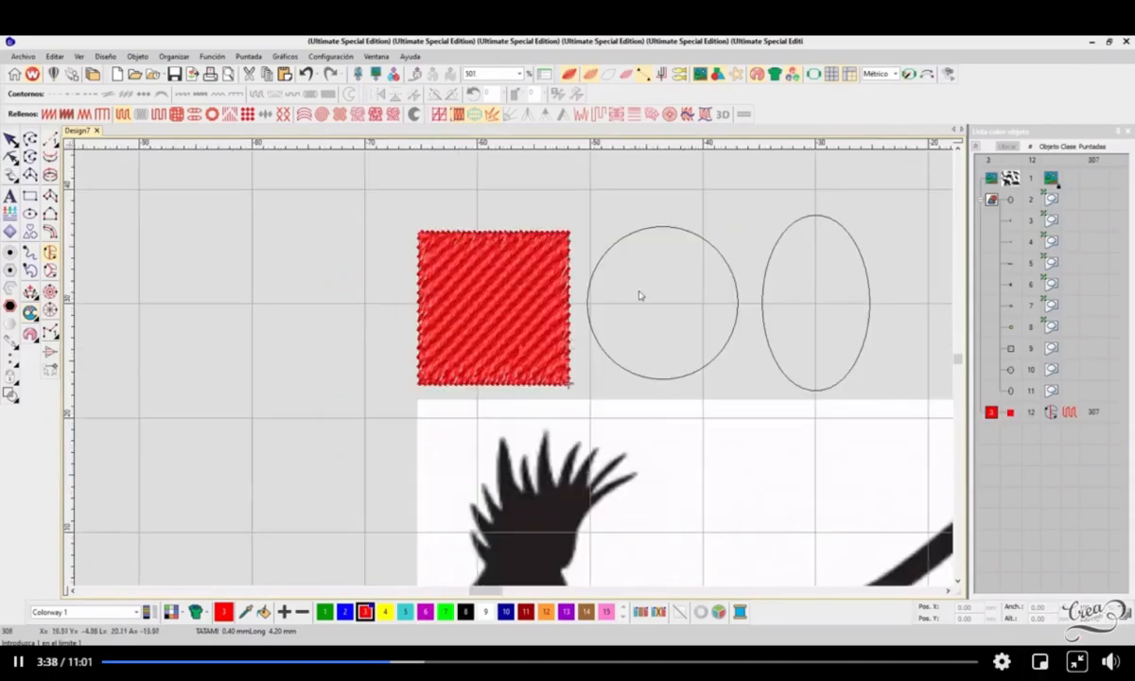
scroll(640, 294, up, 1)
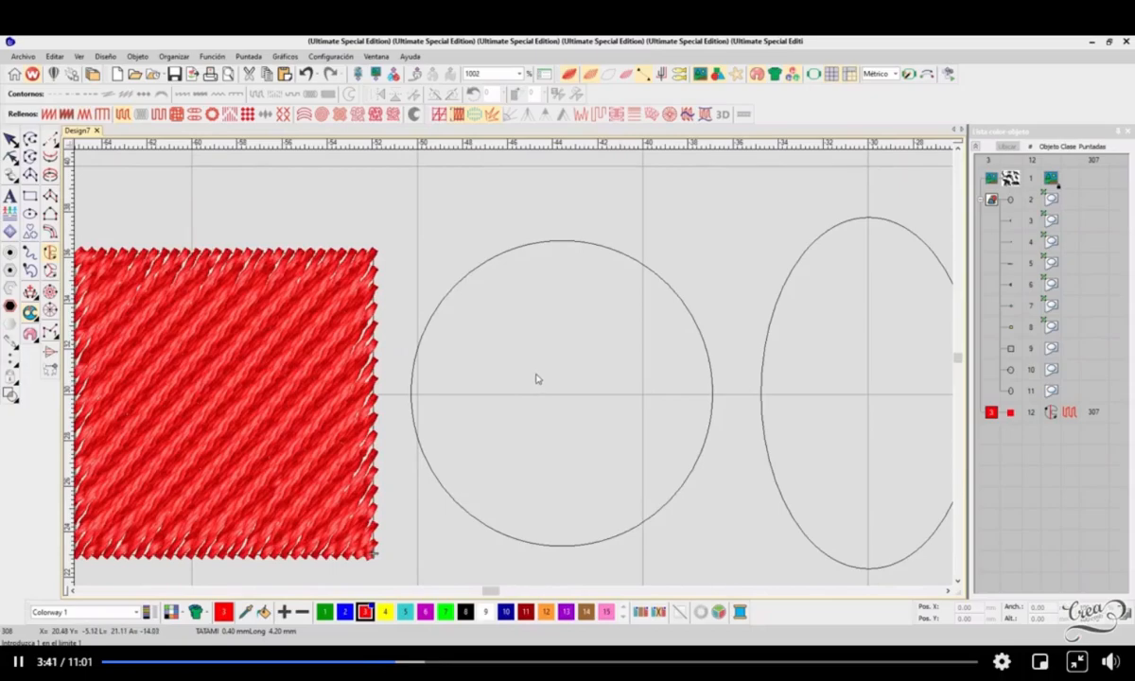
click(566, 243)
click(411, 407)
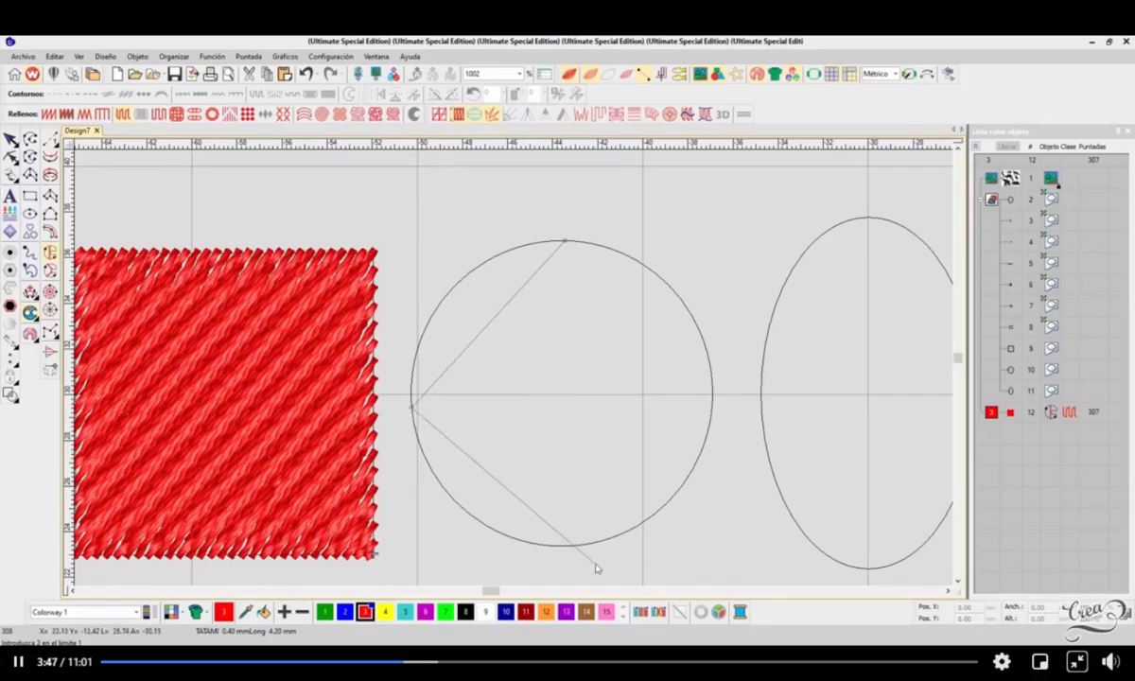
click(572, 546)
click(711, 362)
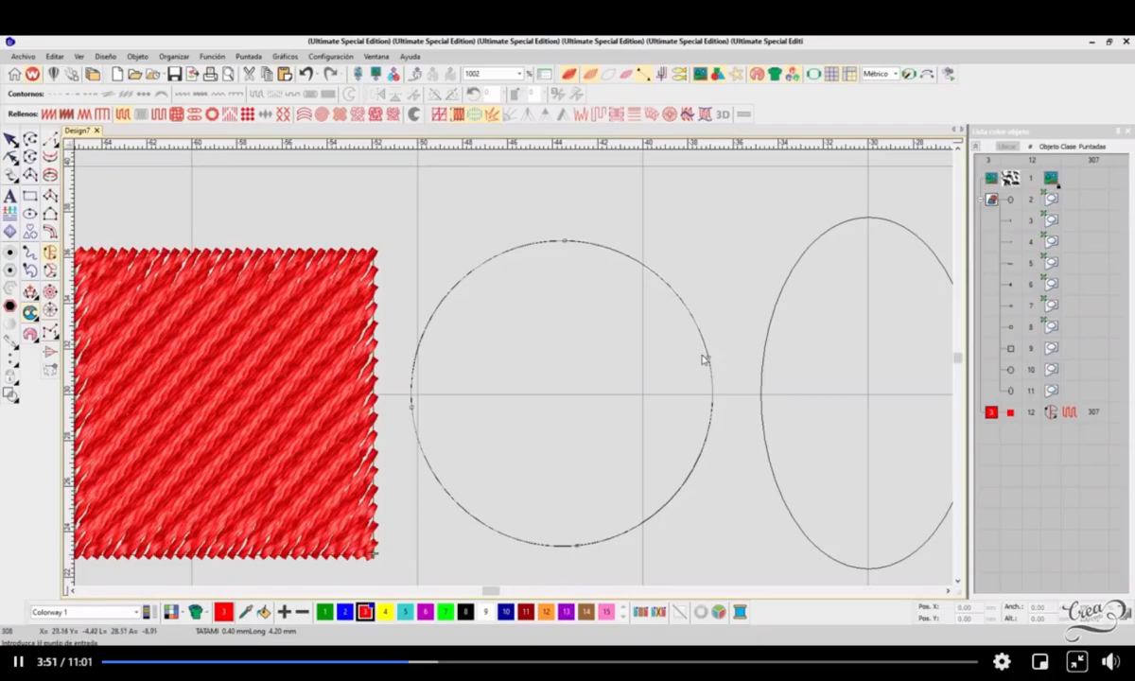
key(Return)
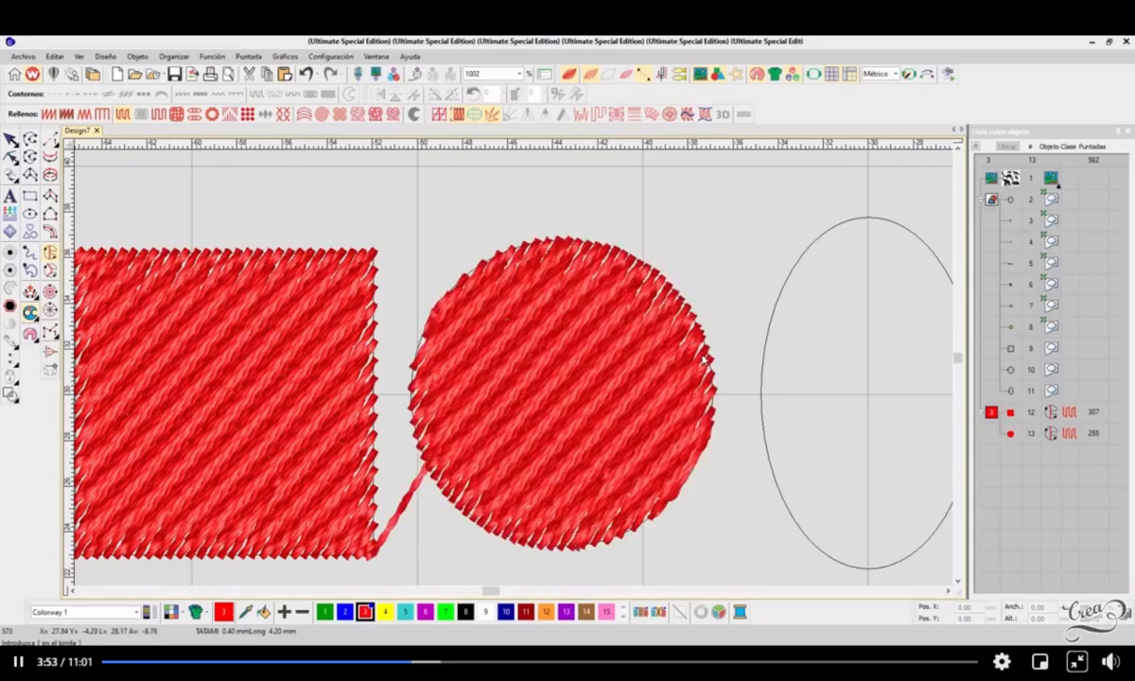
key(Return)
key(ctrl+z)
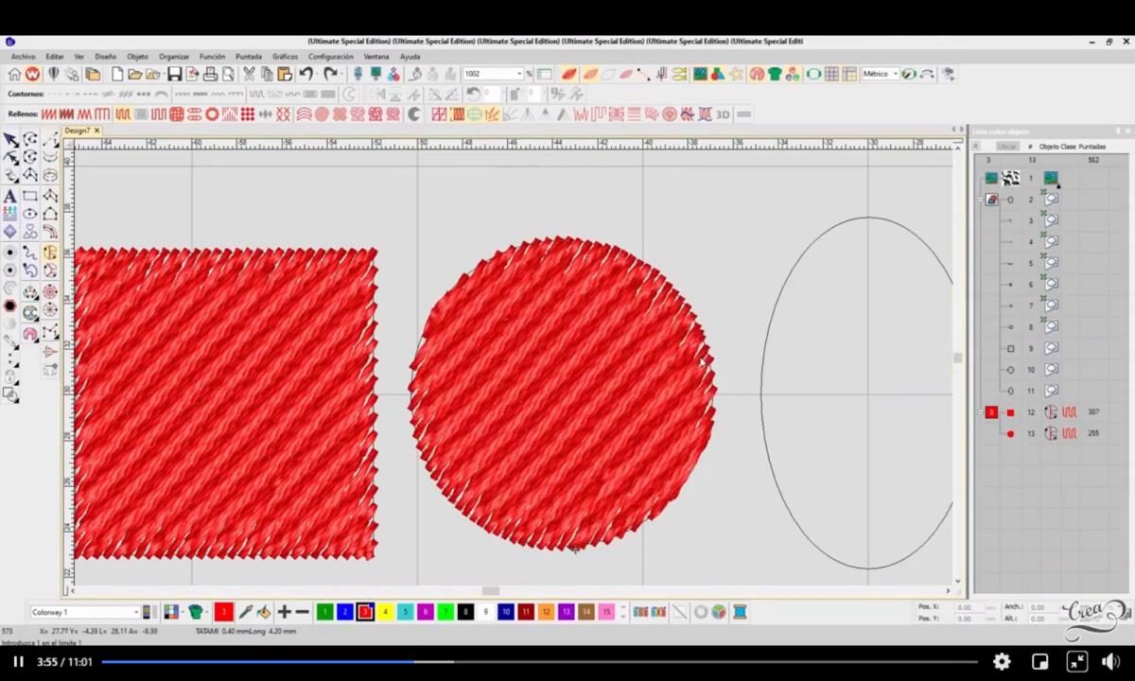
key(ctrl+z)
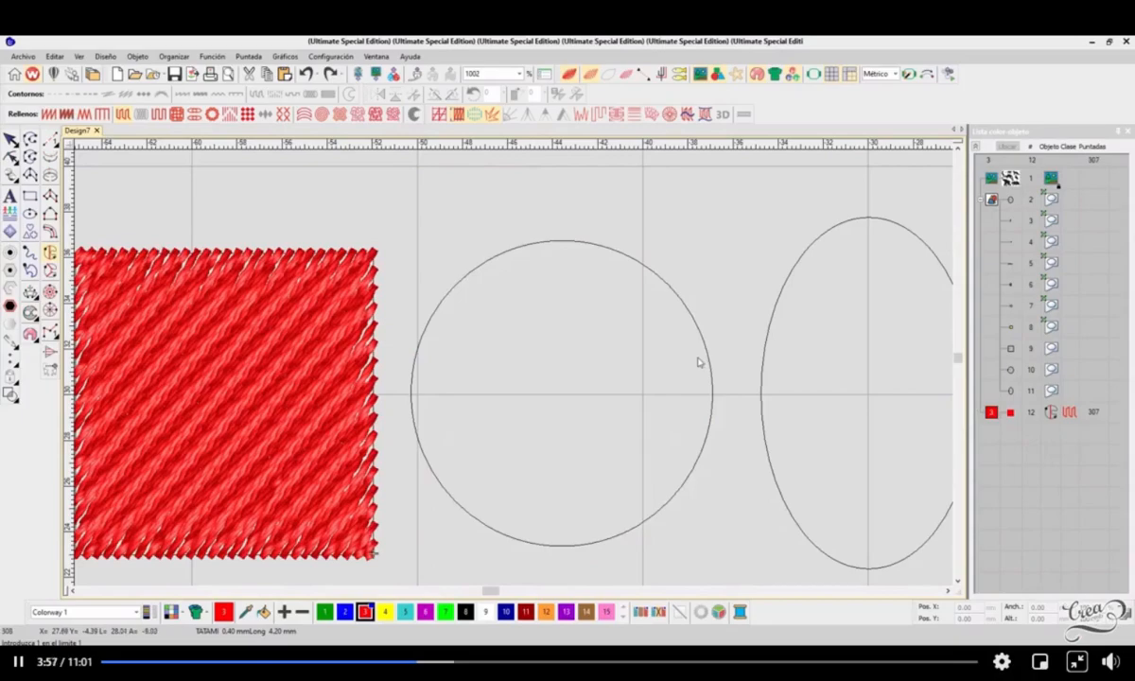
Digitize the circle with seven curve points spread around the outline, generate its tatami fill, and undo it
click(571, 242)
click(459, 281)
click(413, 417)
click(512, 537)
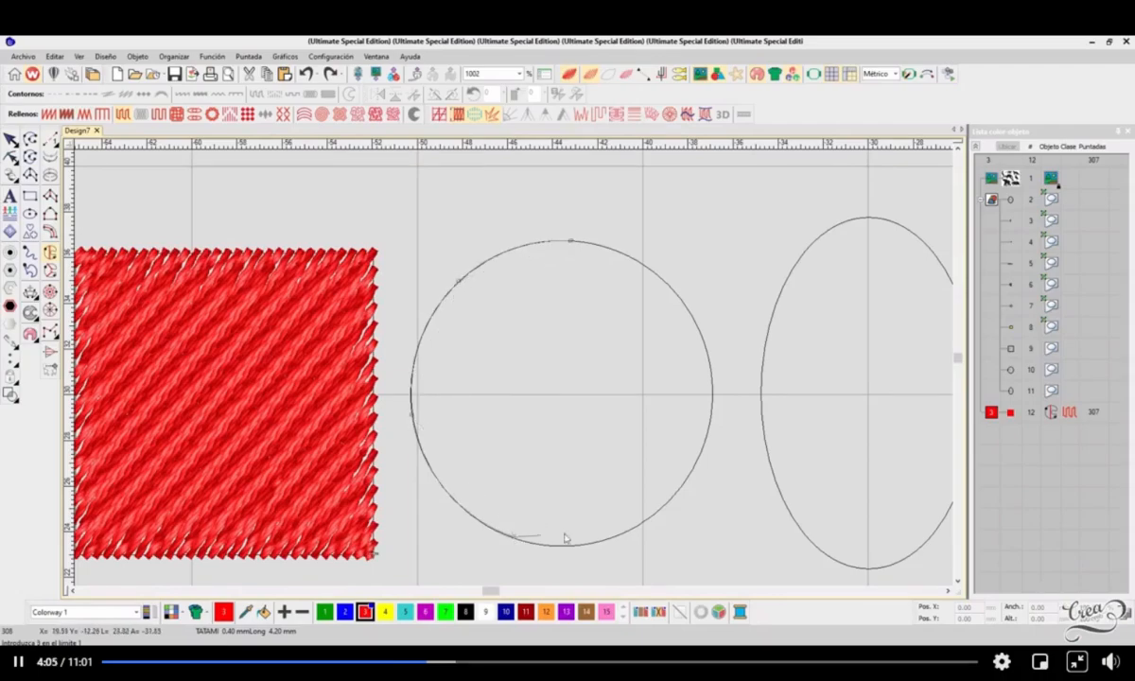
click(675, 494)
click(713, 386)
click(658, 276)
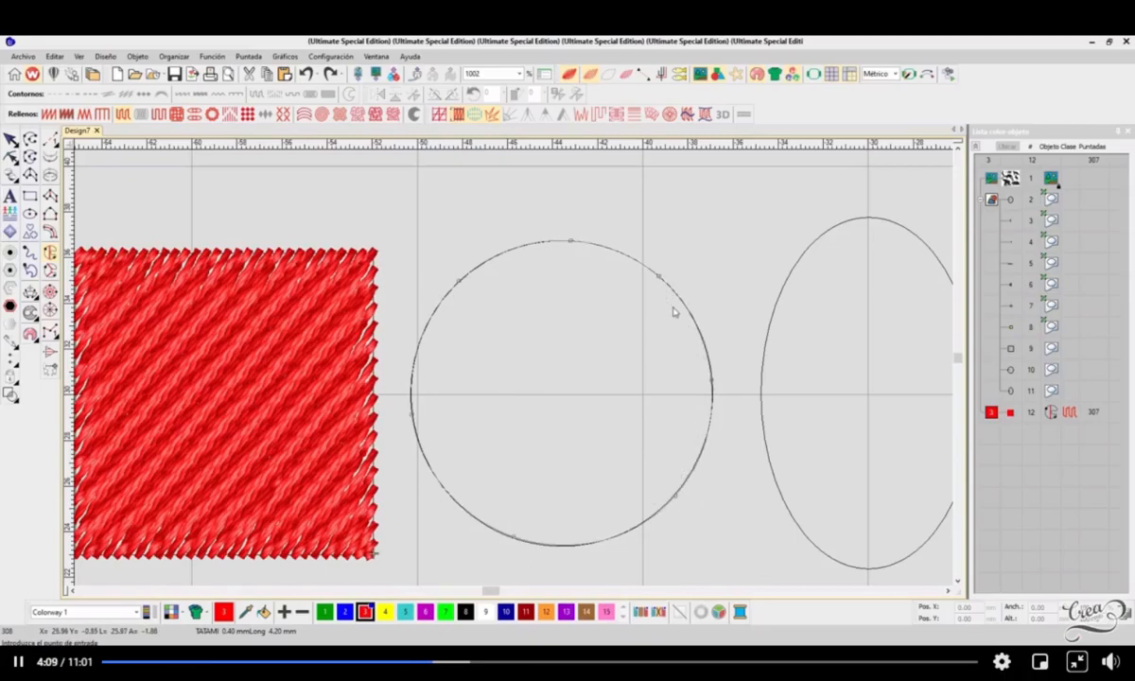
key(Return)
key(Return)
key(ctrl+z)
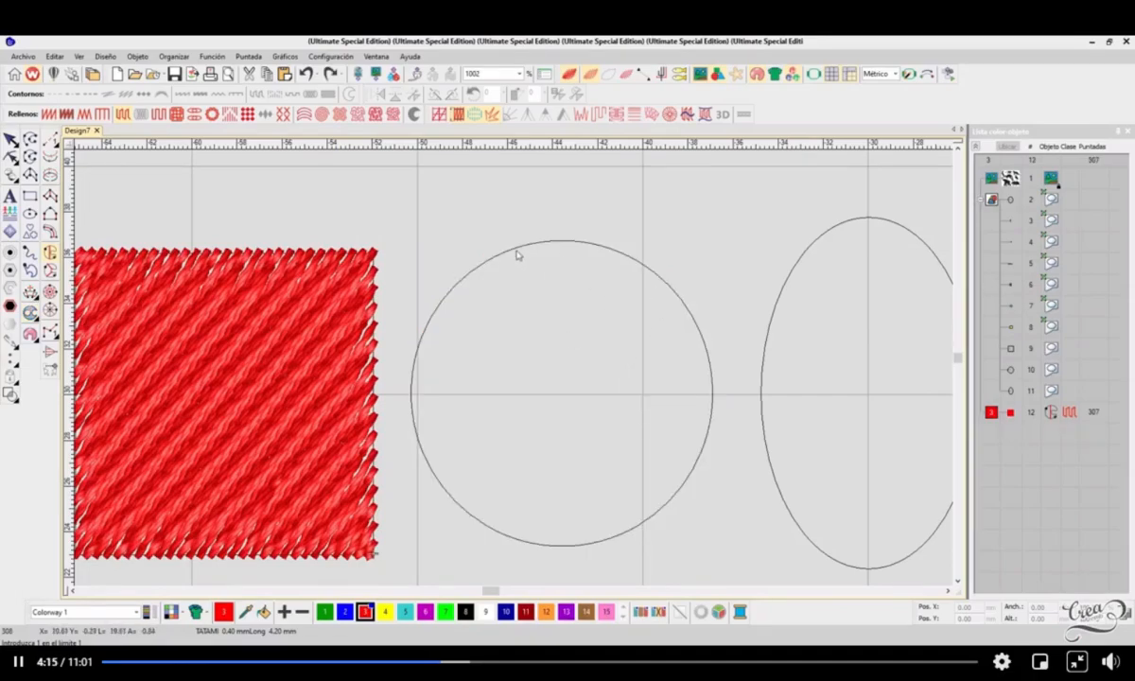
Draw a three-point trial arc about 7 mm wide in the empty area above the circle, and discard it
scroll(484, 342, down, 2)
scroll(473, 343, up, 2)
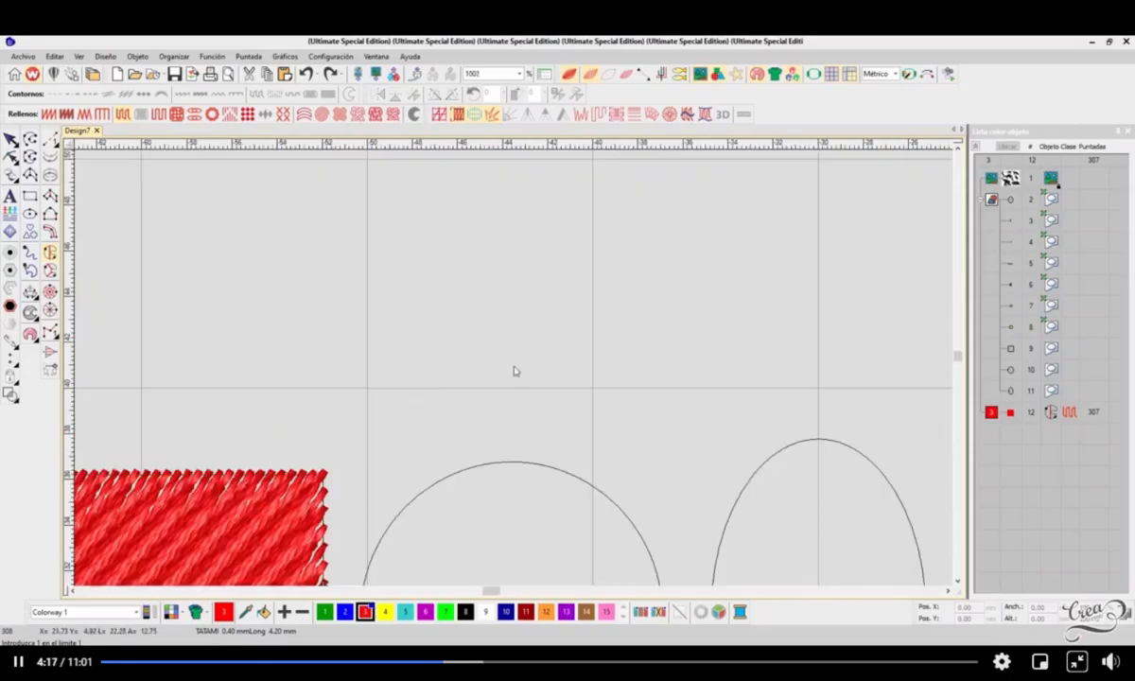
click(466, 325)
click(564, 241)
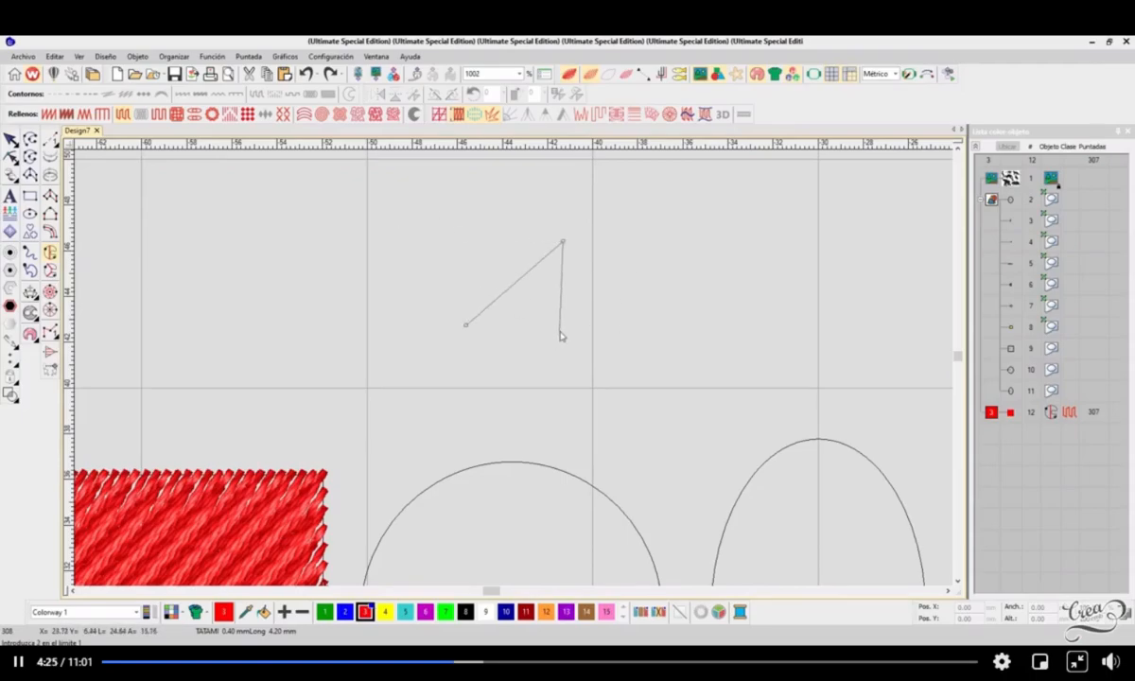
click(607, 352)
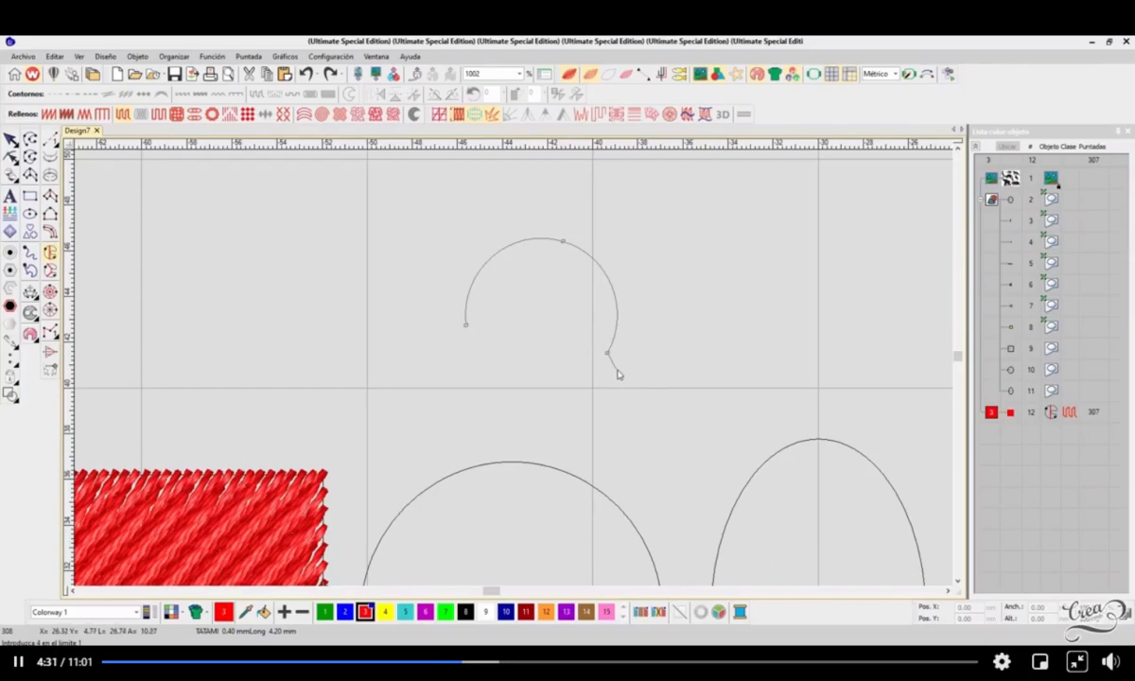
key(Escape)
Draw a wider three-point trial arc, about 8 mm across, above the circle and discard it
click(459, 344)
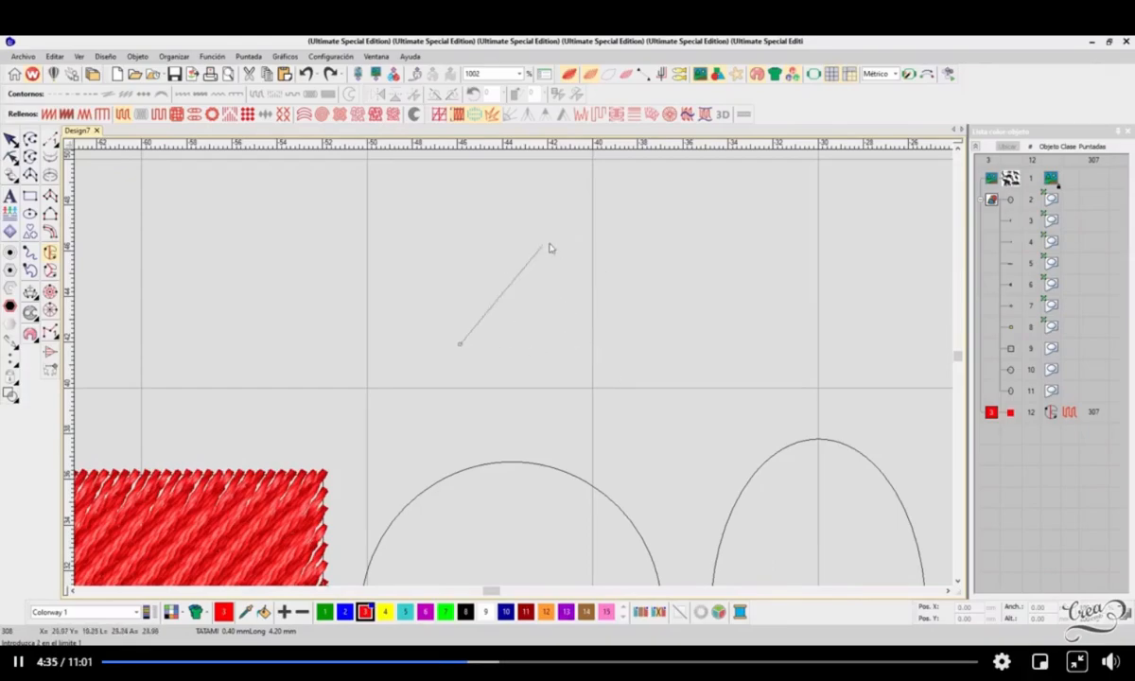
click(564, 236)
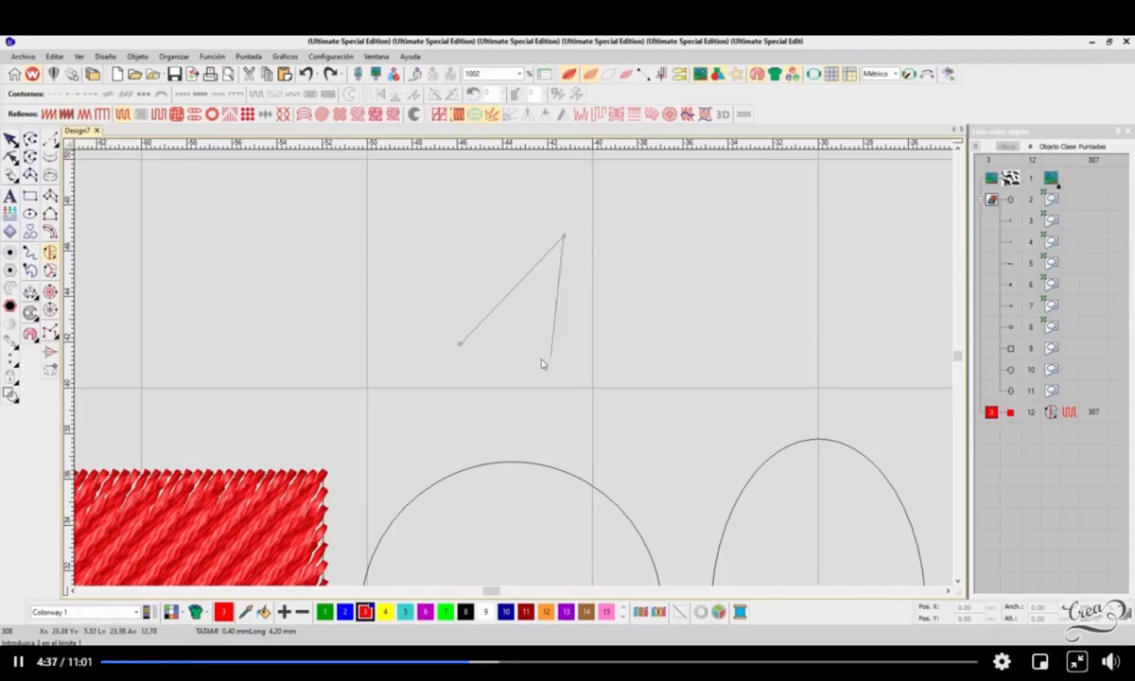
click(649, 339)
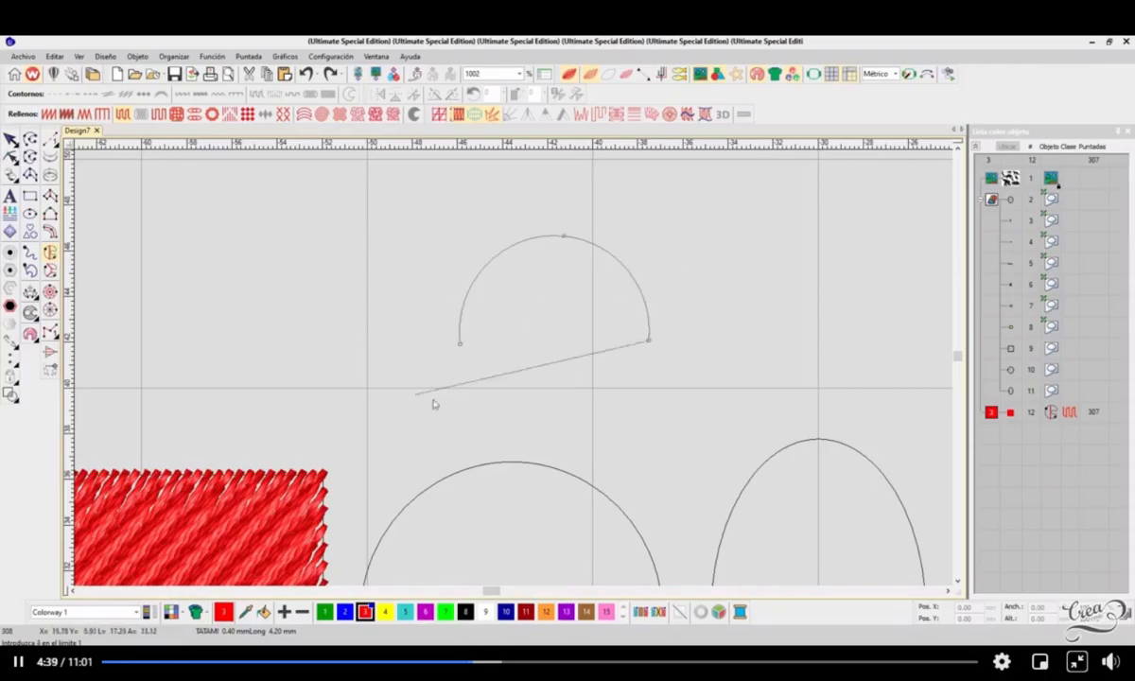
scroll(518, 368, down, 2)
key(Escape)
Digitize the circle with only three curve points, generate its tatami fill, and undo it
scroll(516, 373, up, 2)
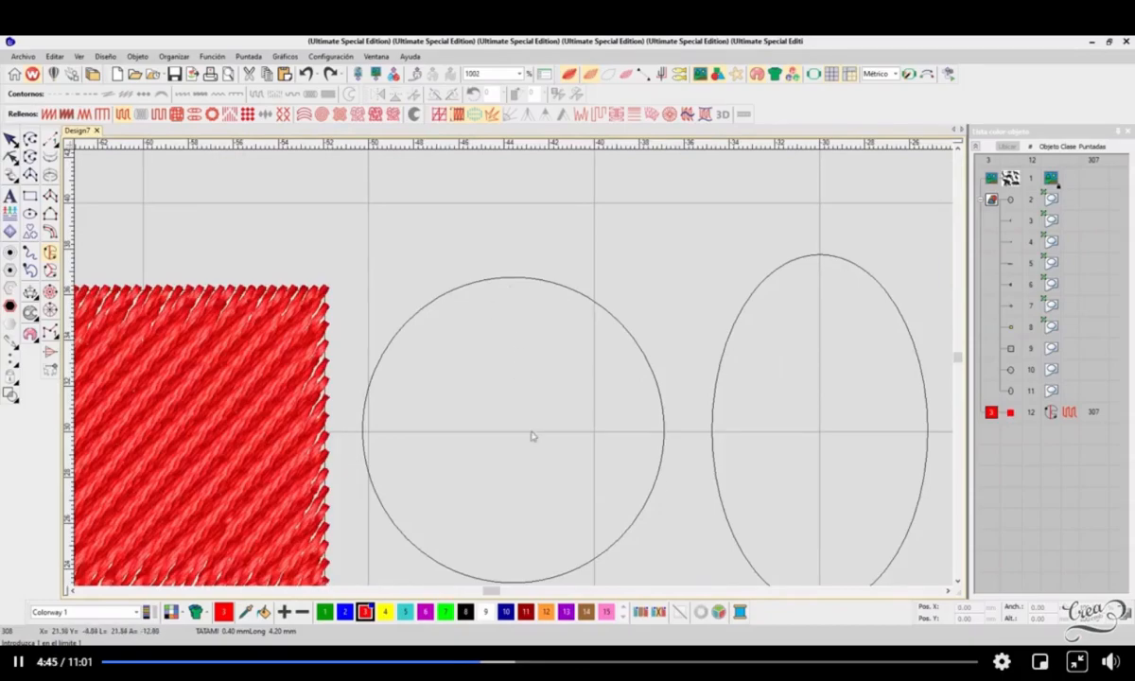
click(503, 279)
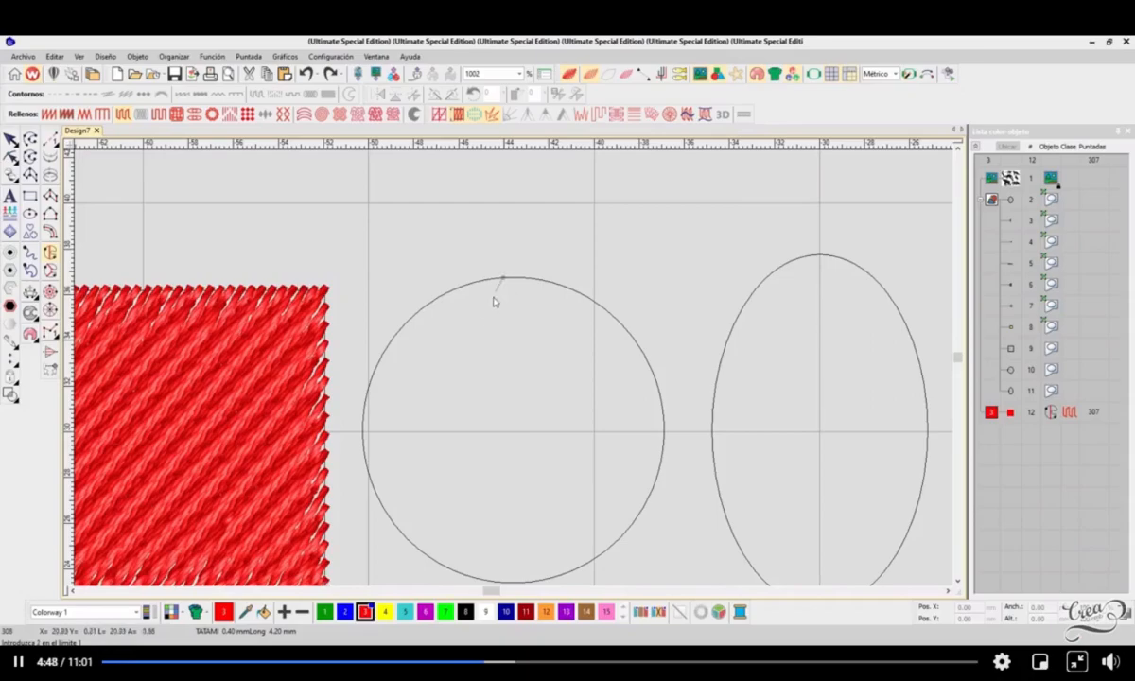
click(423, 555)
click(663, 412)
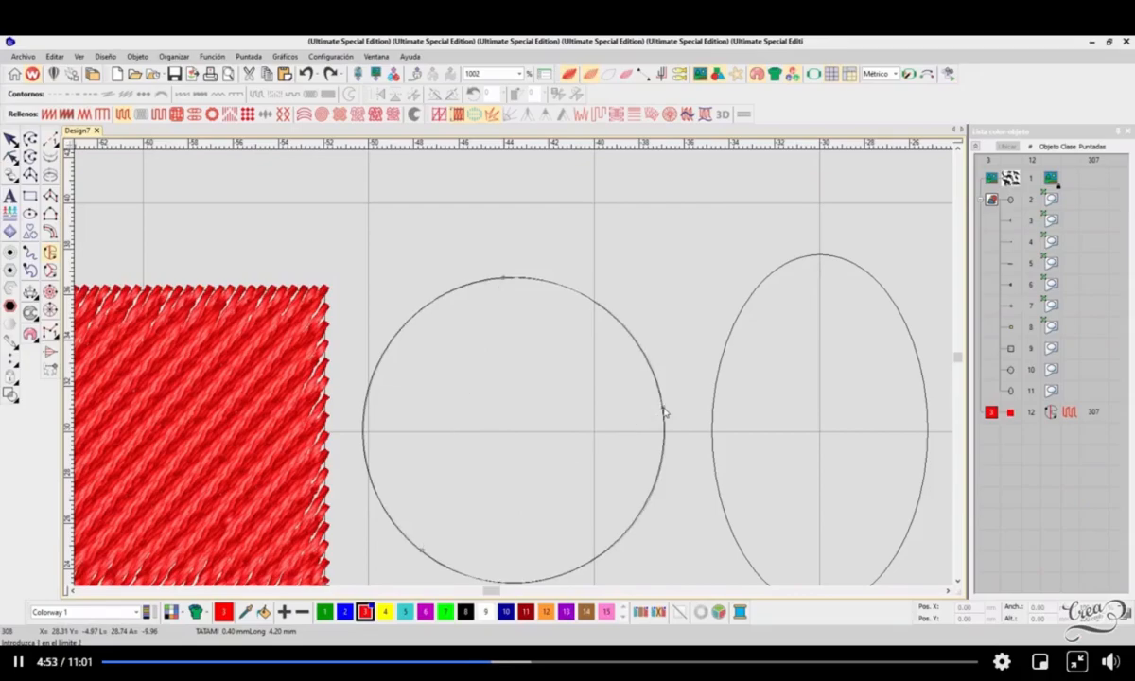
key(Return)
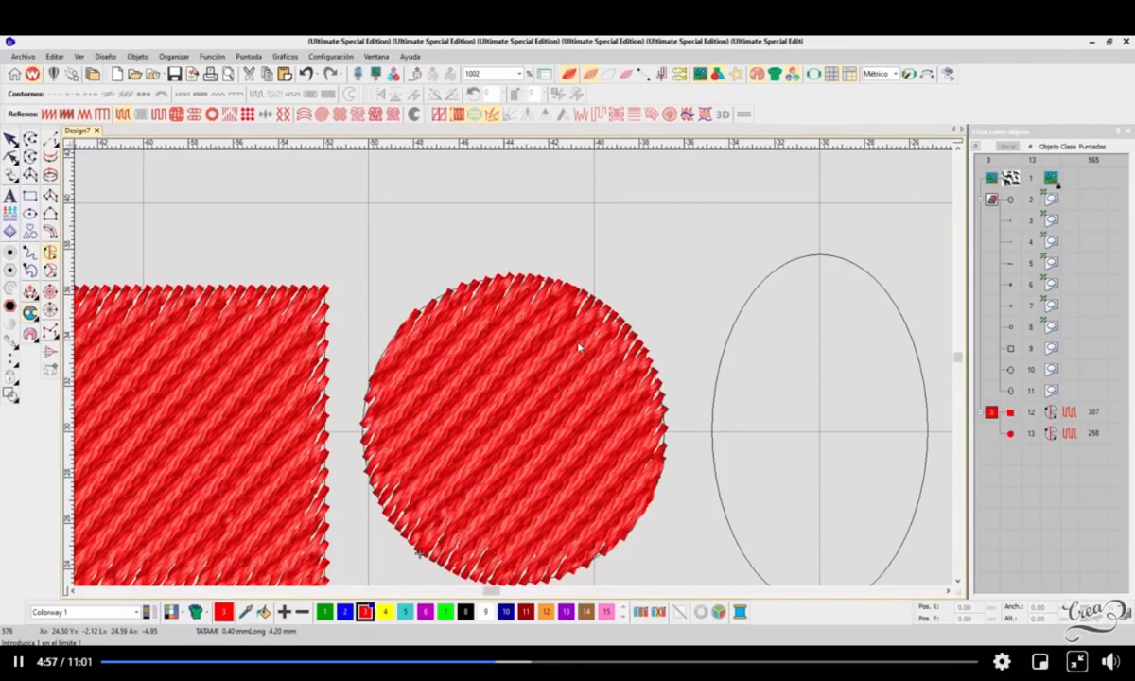
key(ctrl+z)
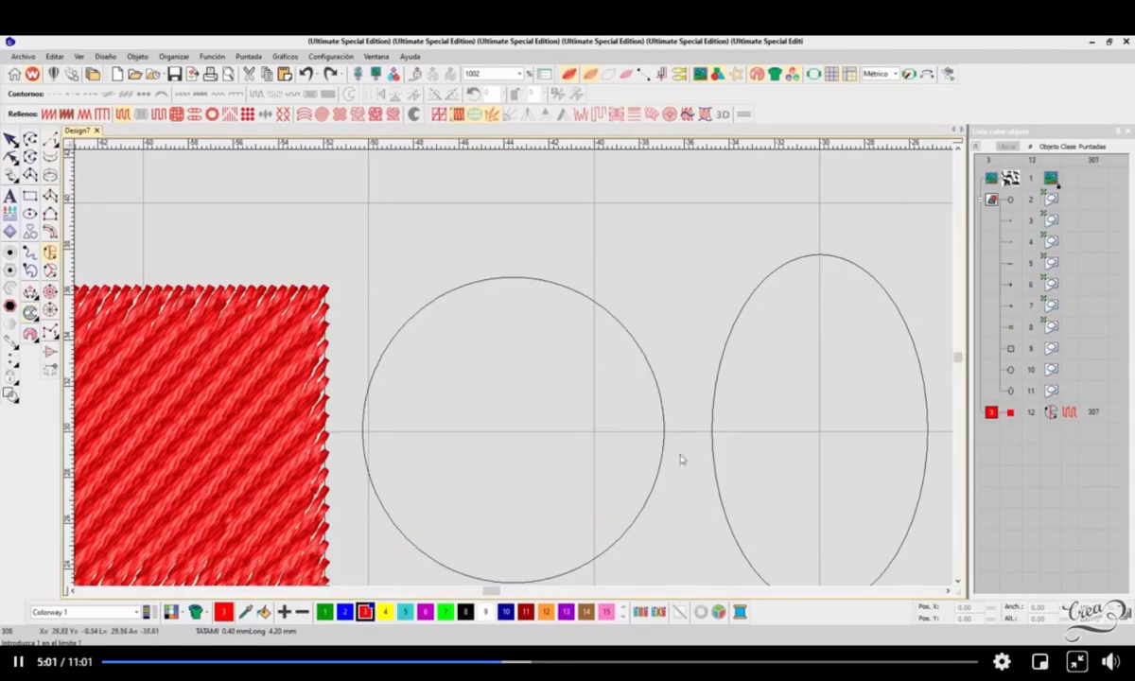
Digitize a freehand circle about 10 mm across above the shapes with four curve points, generate its tatami fill, and undo it
scroll(515, 372, down, 2)
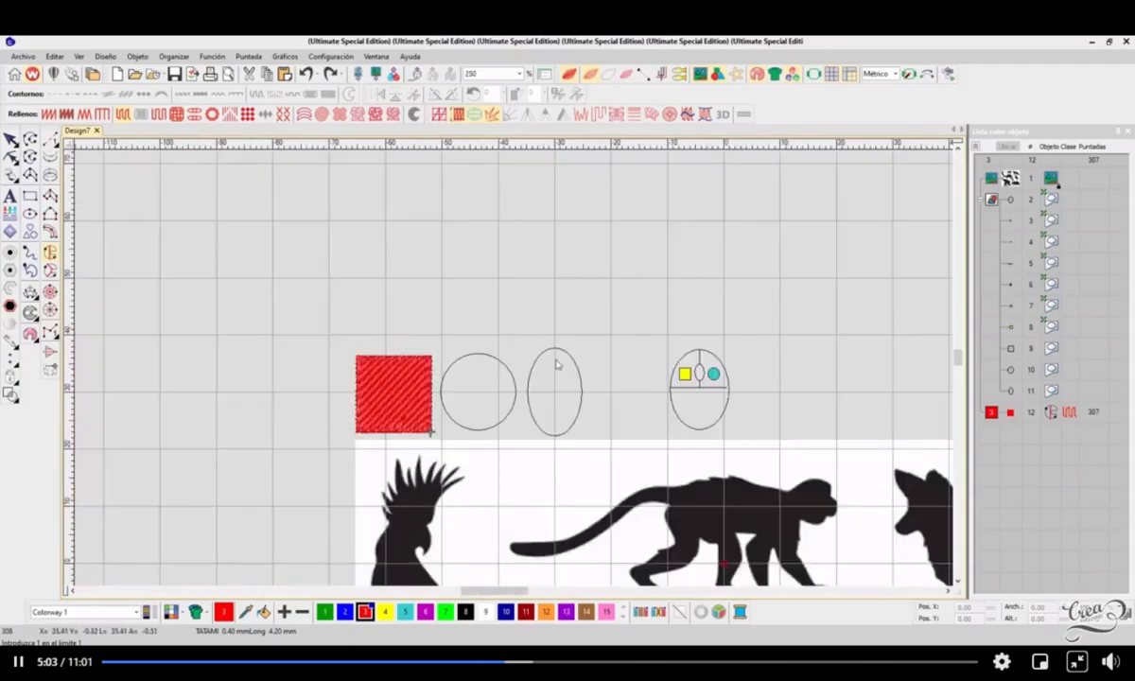
scroll(520, 360, up, 4)
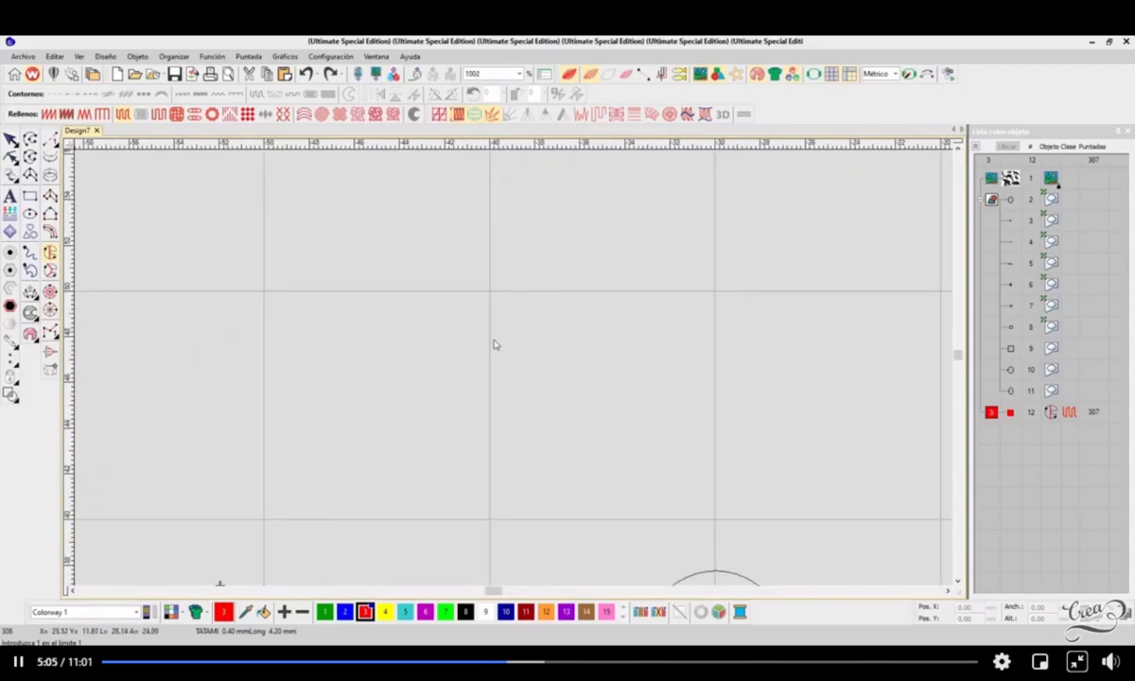
click(382, 293)
click(263, 404)
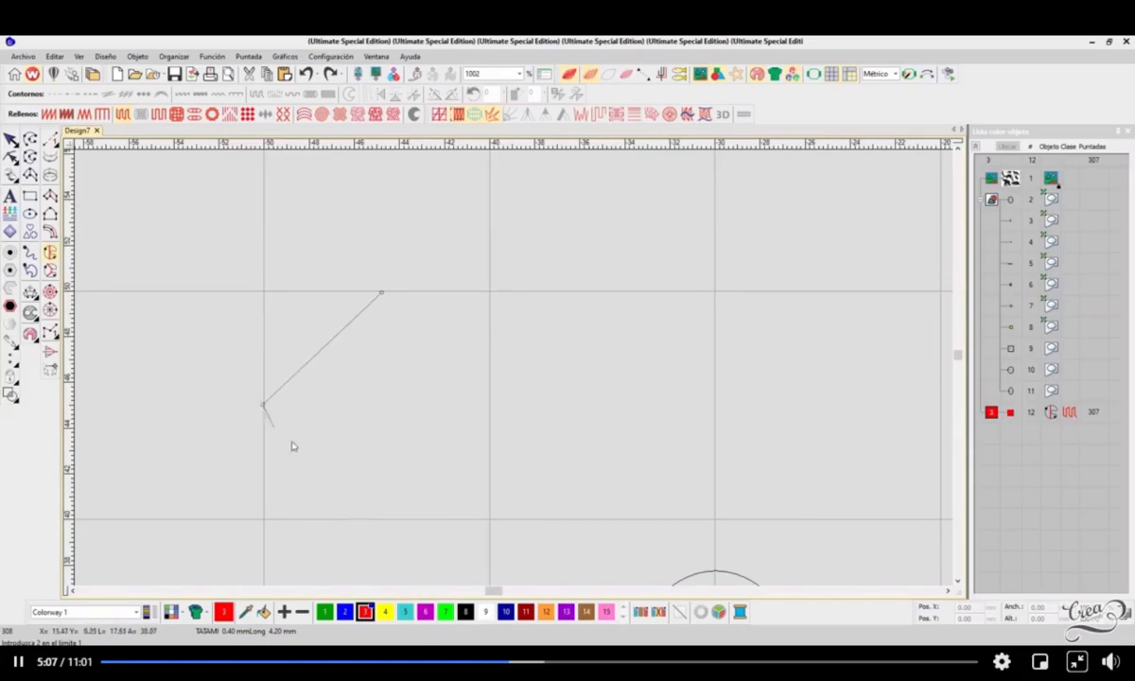
click(407, 514)
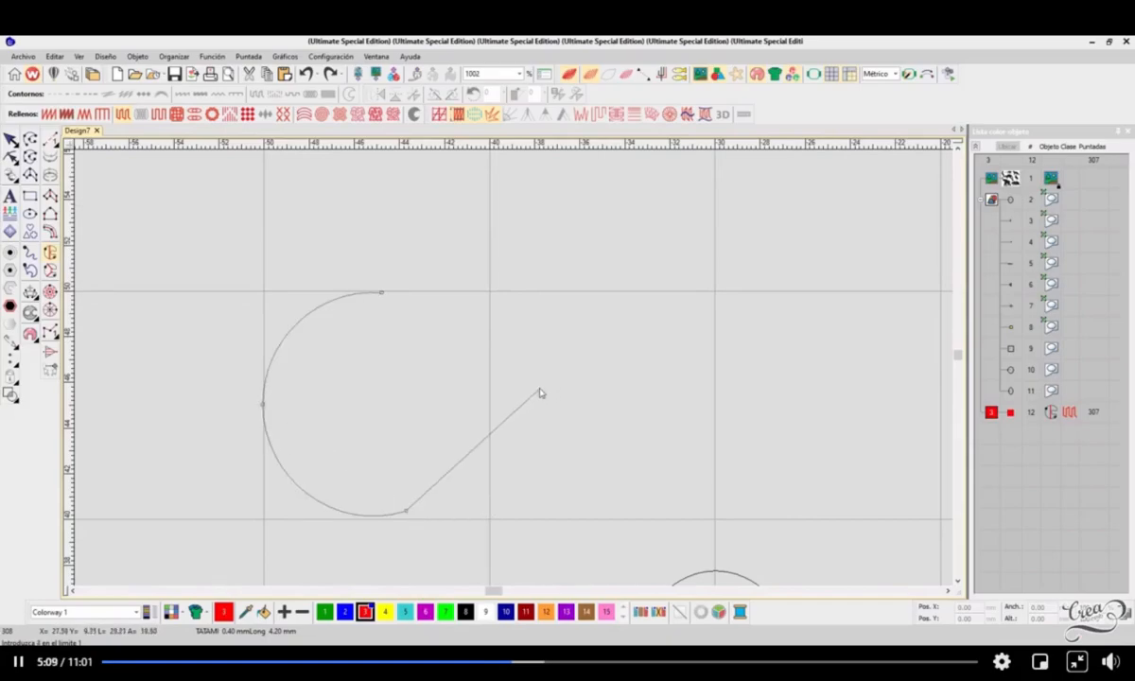
click(489, 384)
key(Return)
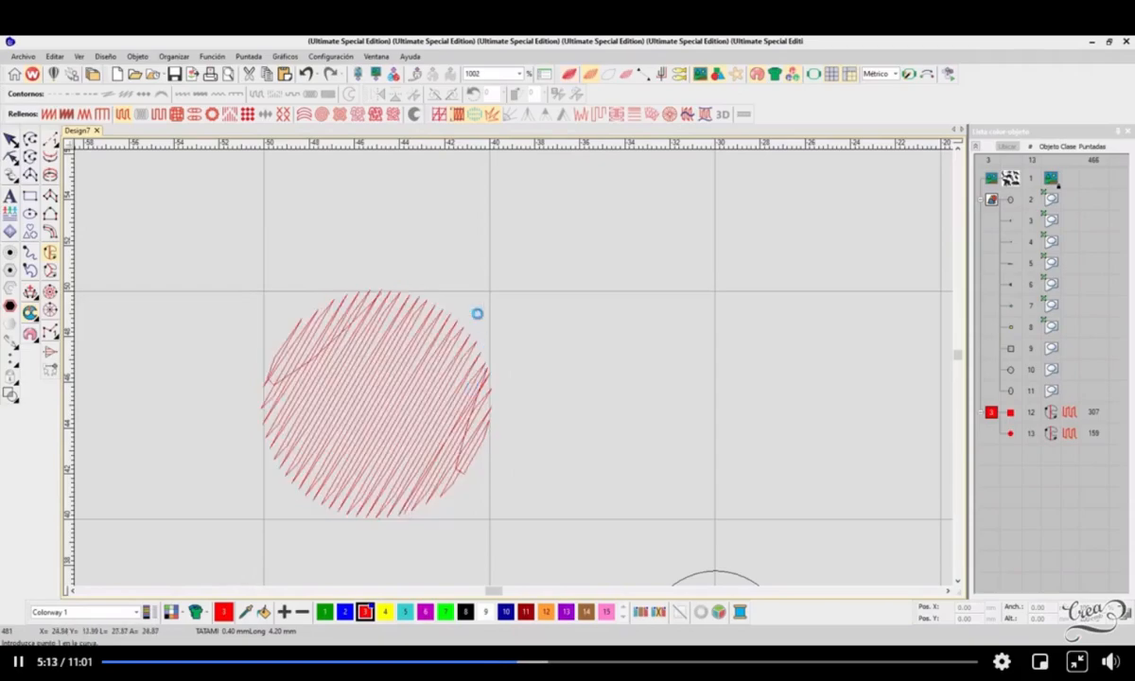
scroll(443, 410, down, 1)
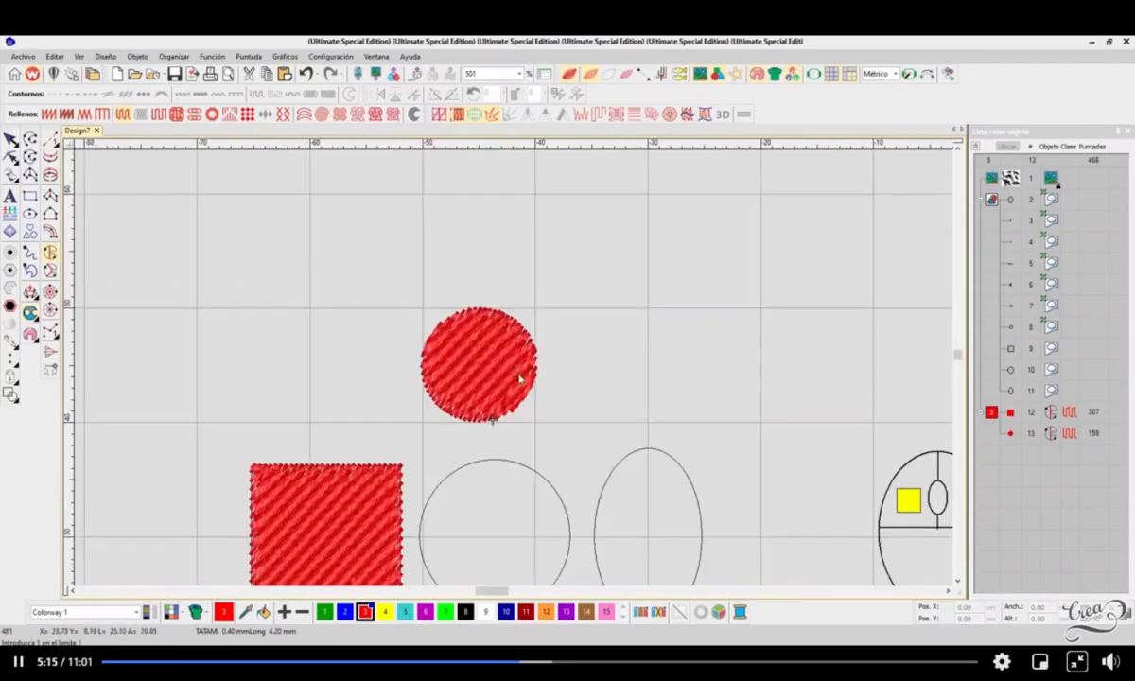
key(ctrl+z)
Try outlining the template circle with four unevenly spaced curve points, and discard the outline without generating a fill
scroll(507, 363, down, 2)
scroll(500, 392, up, 1)
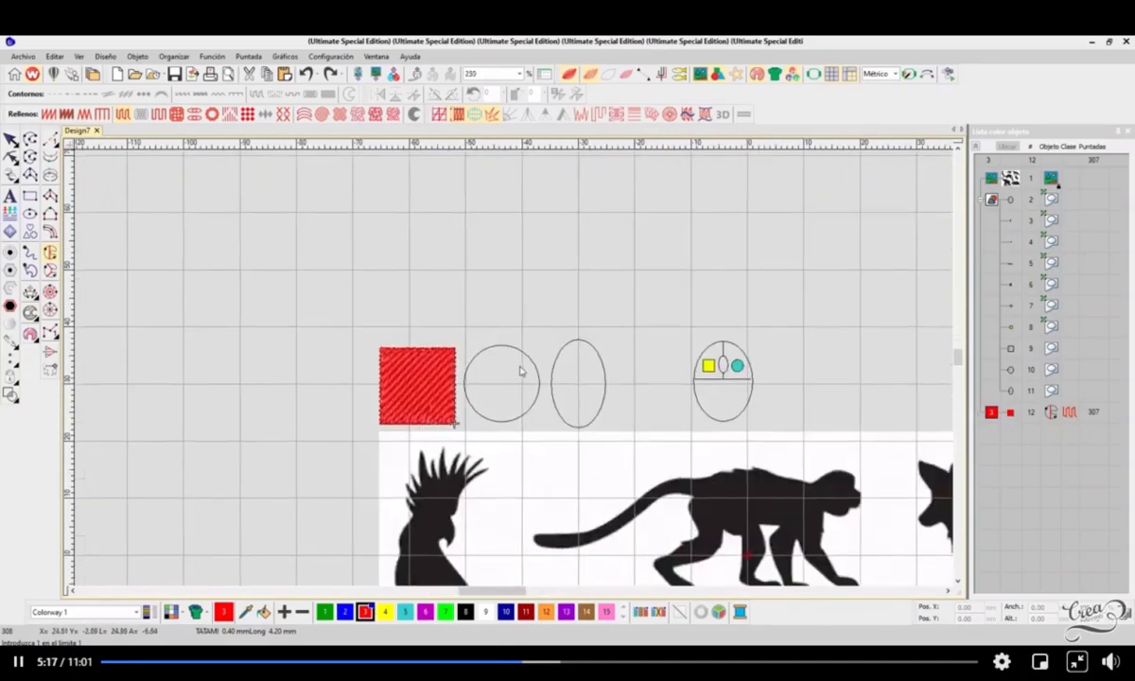
scroll(519, 371, up, 2)
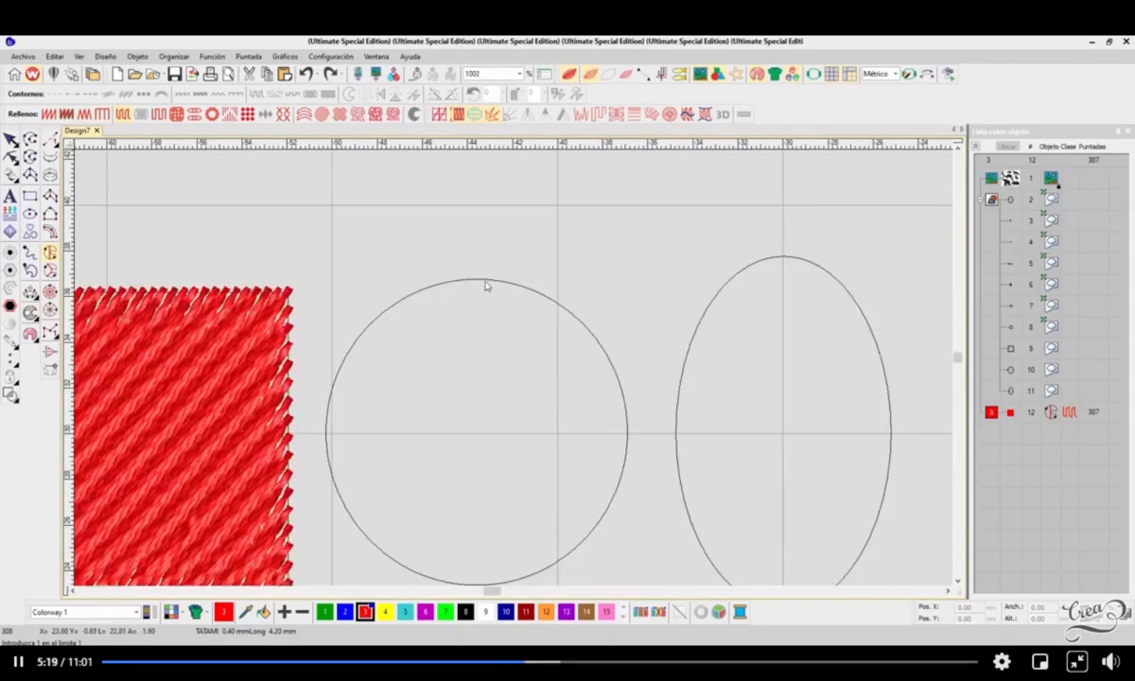
click(486, 281)
click(372, 320)
click(353, 523)
click(353, 522)
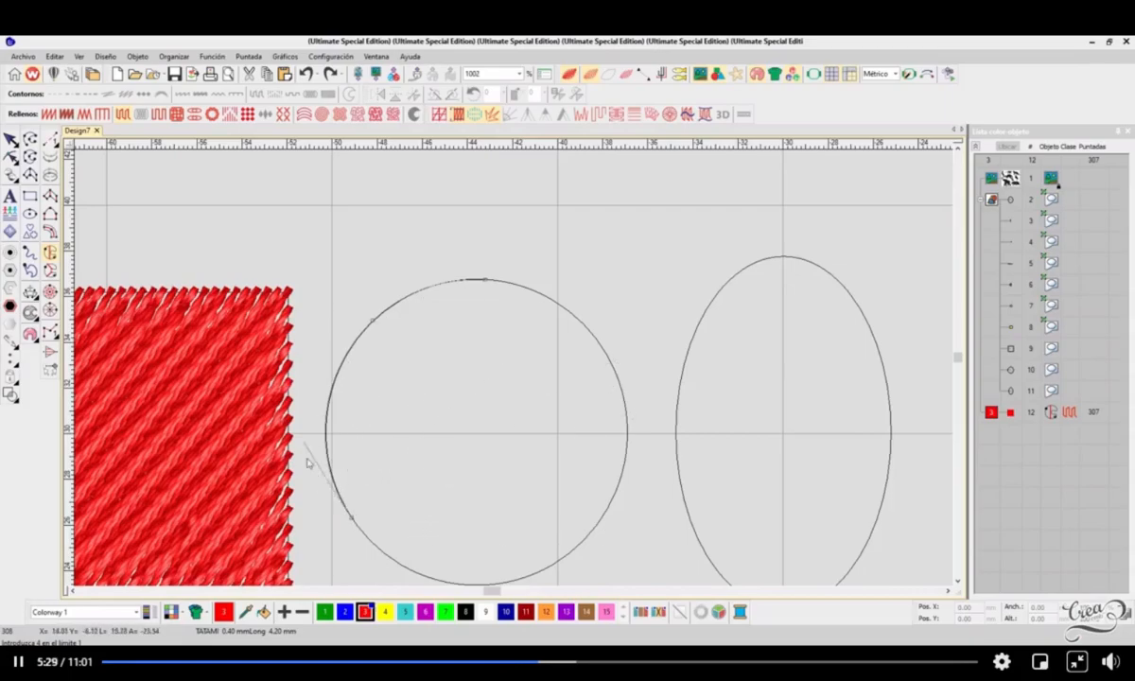
drag(309, 459, 364, 360)
drag(719, 345, 626, 447)
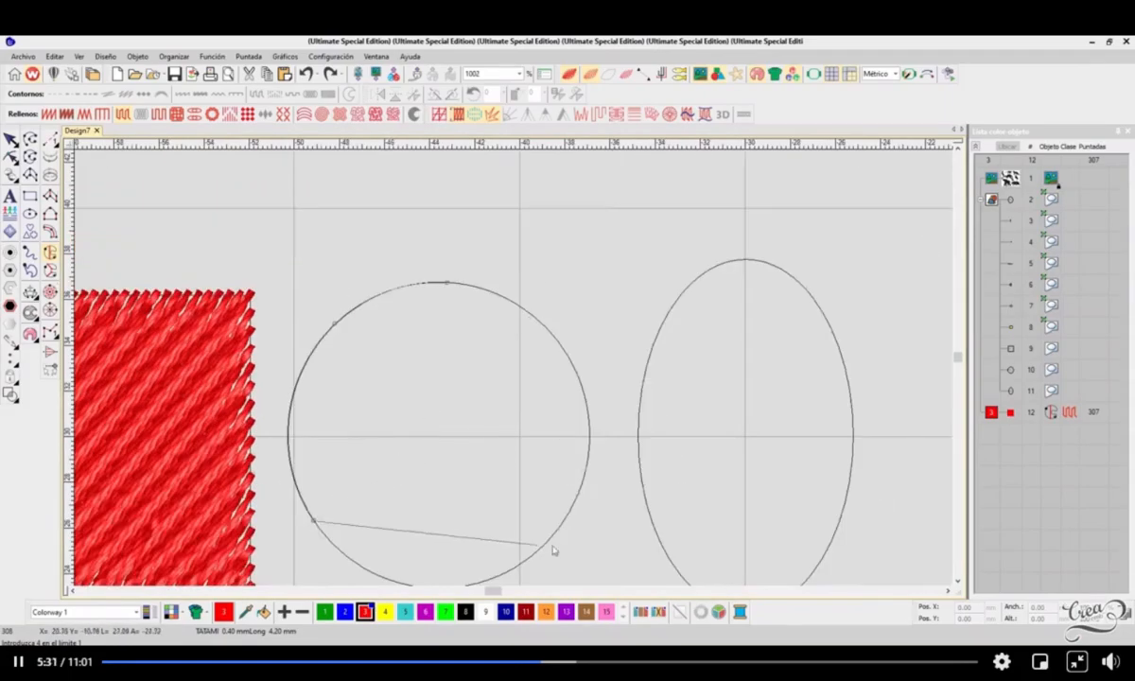
click(577, 377)
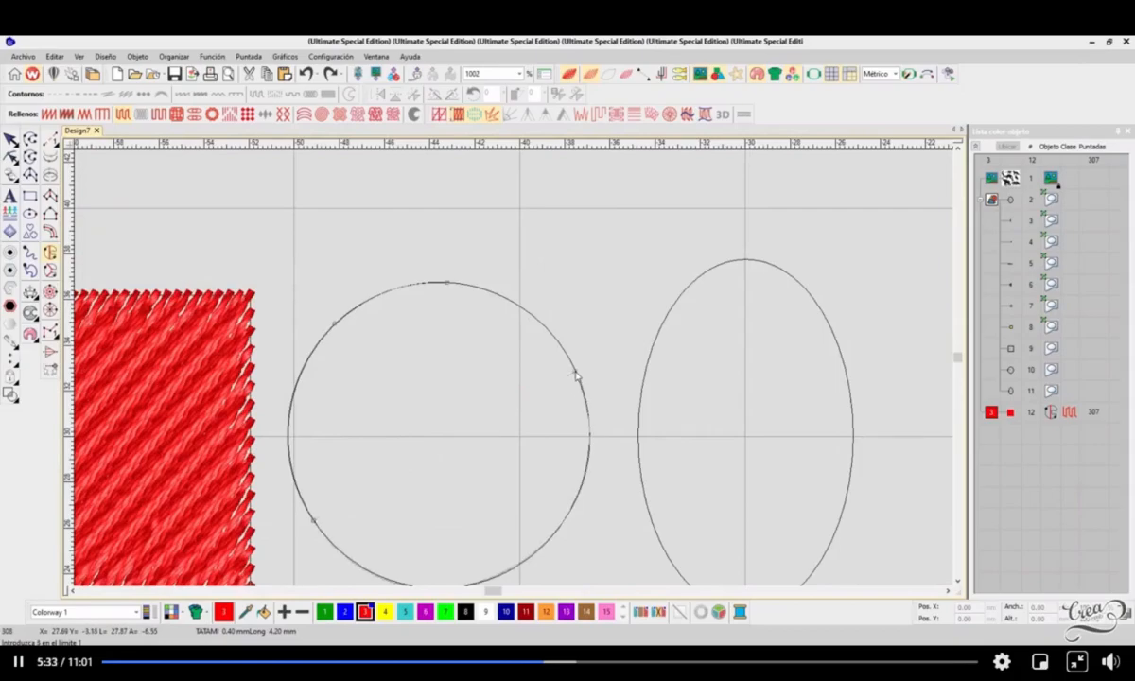
scroll(445, 430, down, 3)
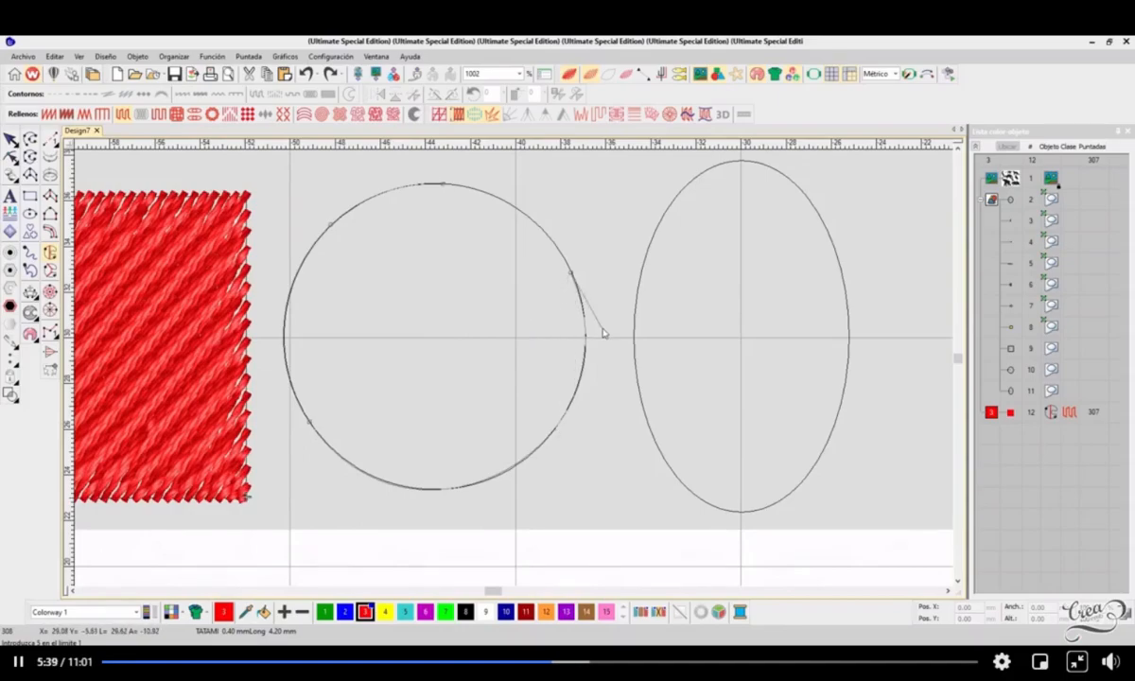
key(Escape)
Digitize the circle with three curve points, at the top, lower left and upper right, and generate its tatami fill
click(434, 184)
click(323, 442)
click(579, 293)
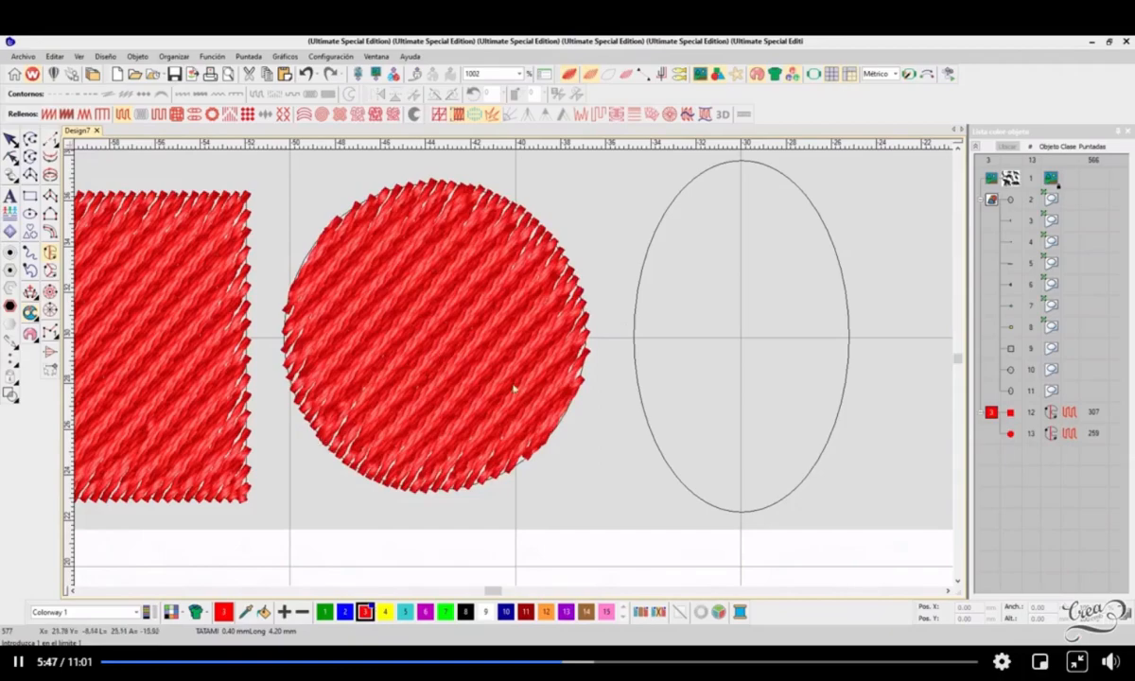
Digitize the ellipse with four curve points at its top, left, bottom and right extremes, generate its tatami fill, and undo it
scroll(512, 369, down, 3)
scroll(511, 368, up, 2)
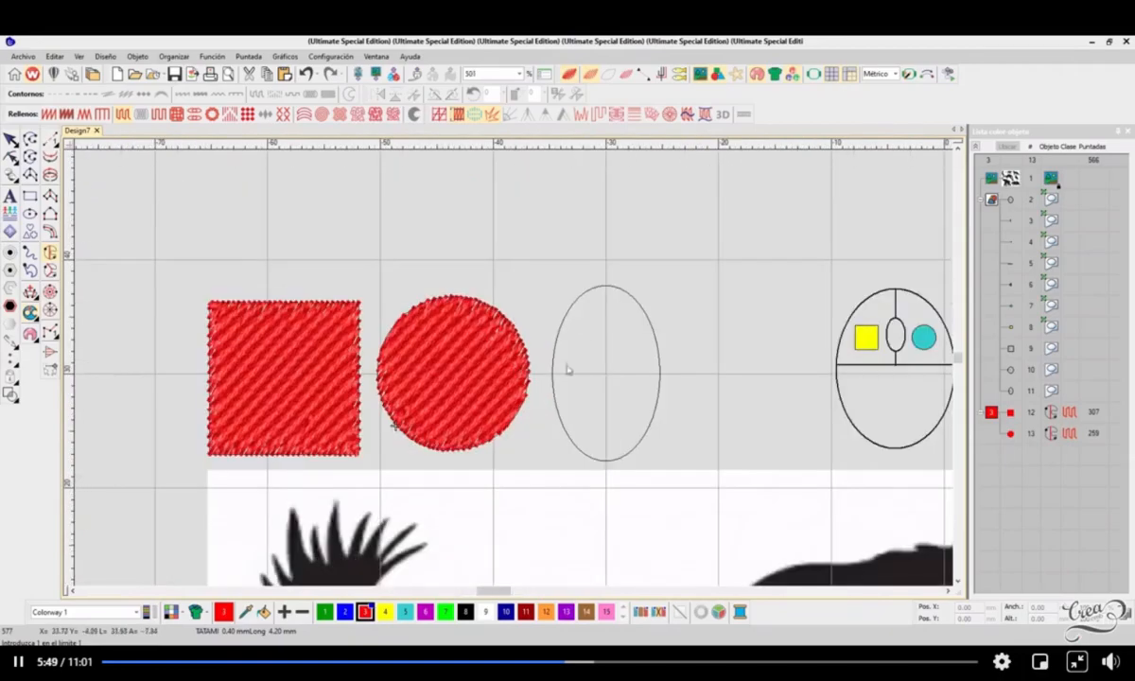
scroll(514, 372, up, 2)
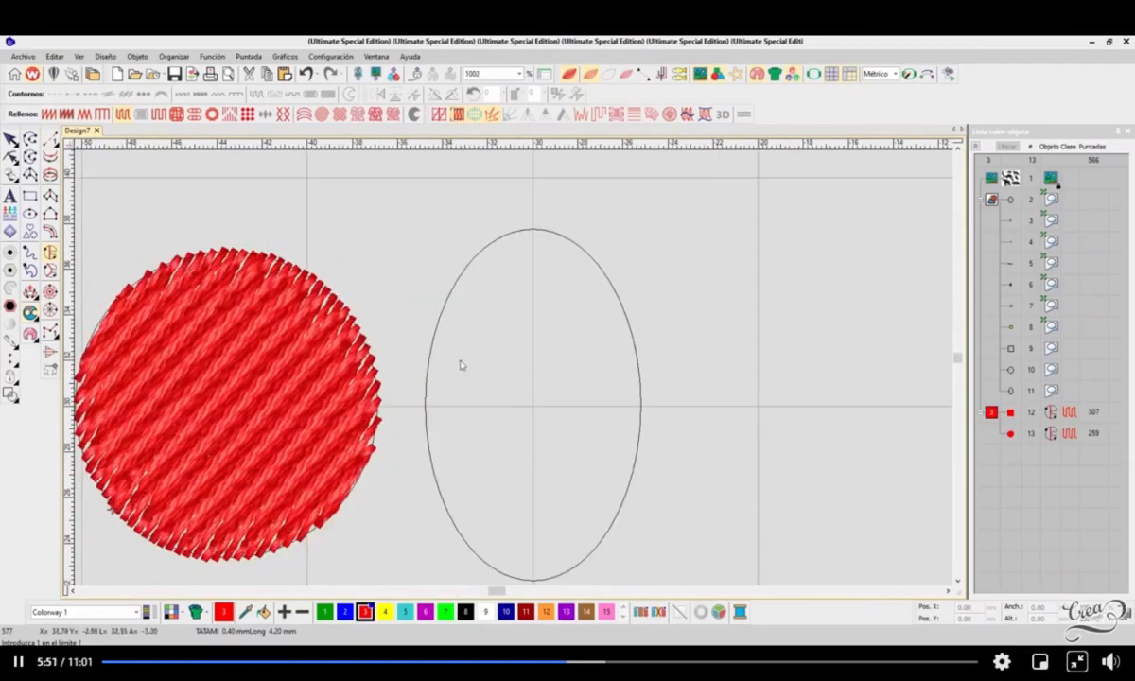
click(958, 582)
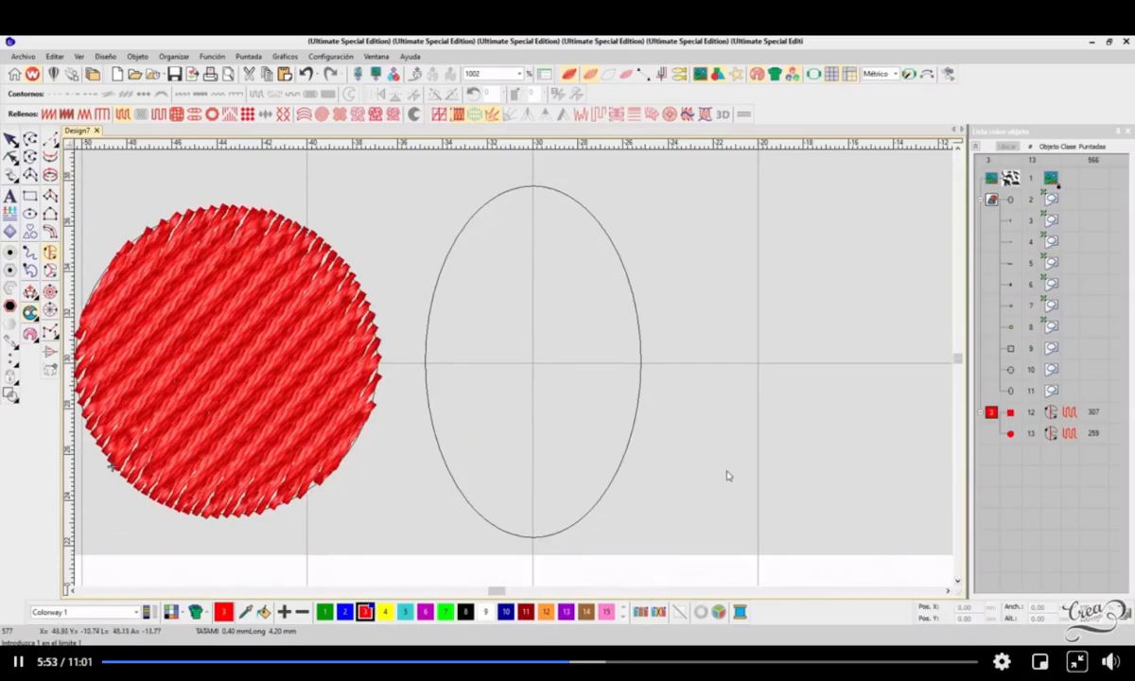
click(537, 188)
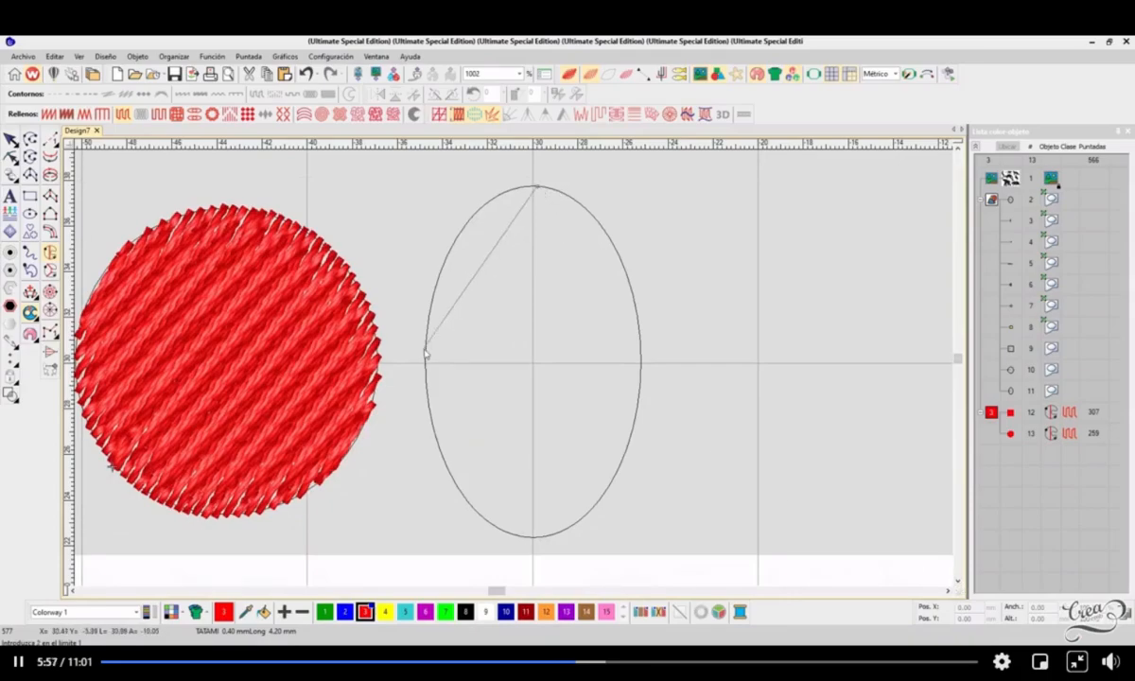
click(425, 352)
click(535, 538)
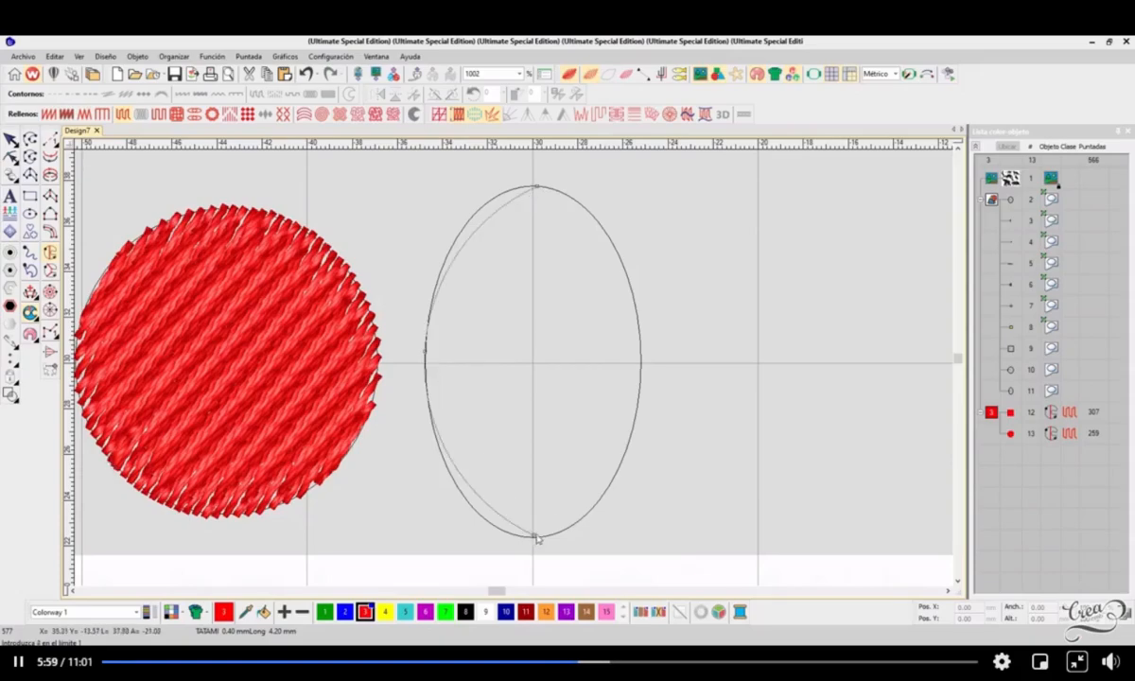
click(642, 353)
key(Return)
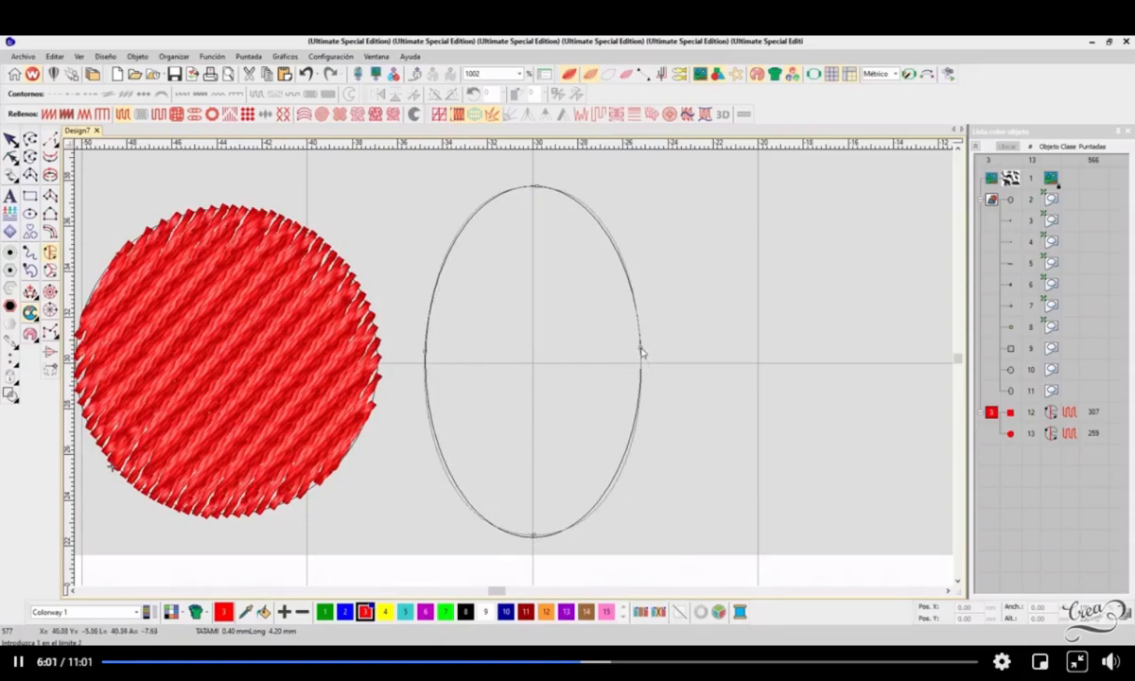
key(Return)
key(Return)
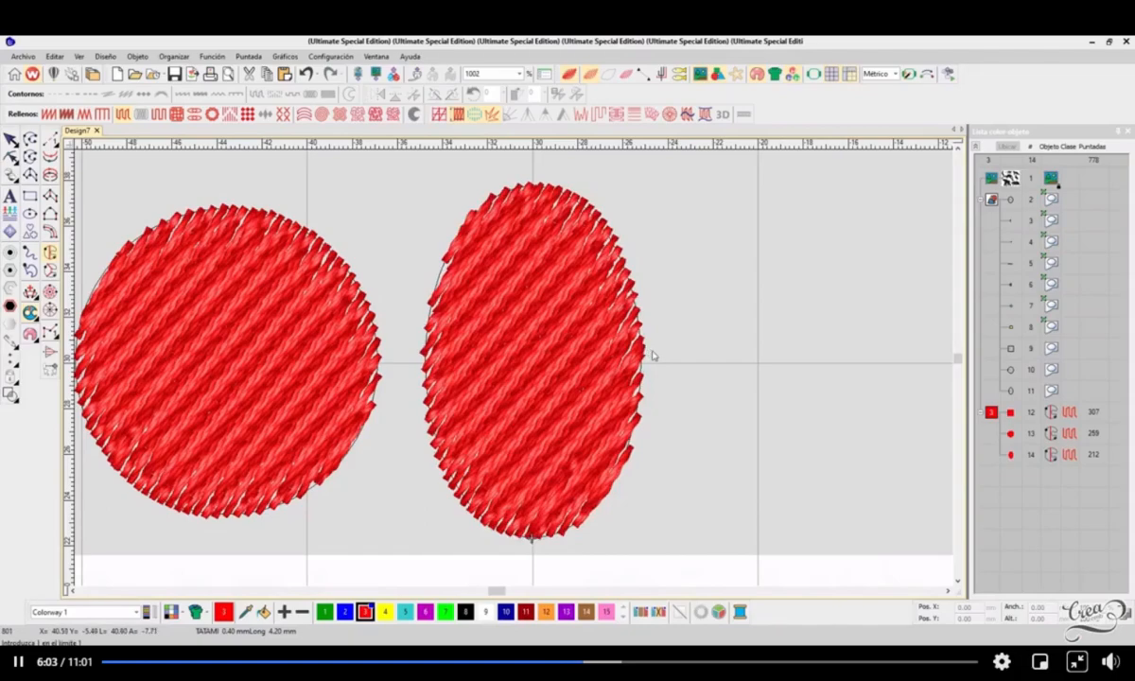
key(ctrl+z)
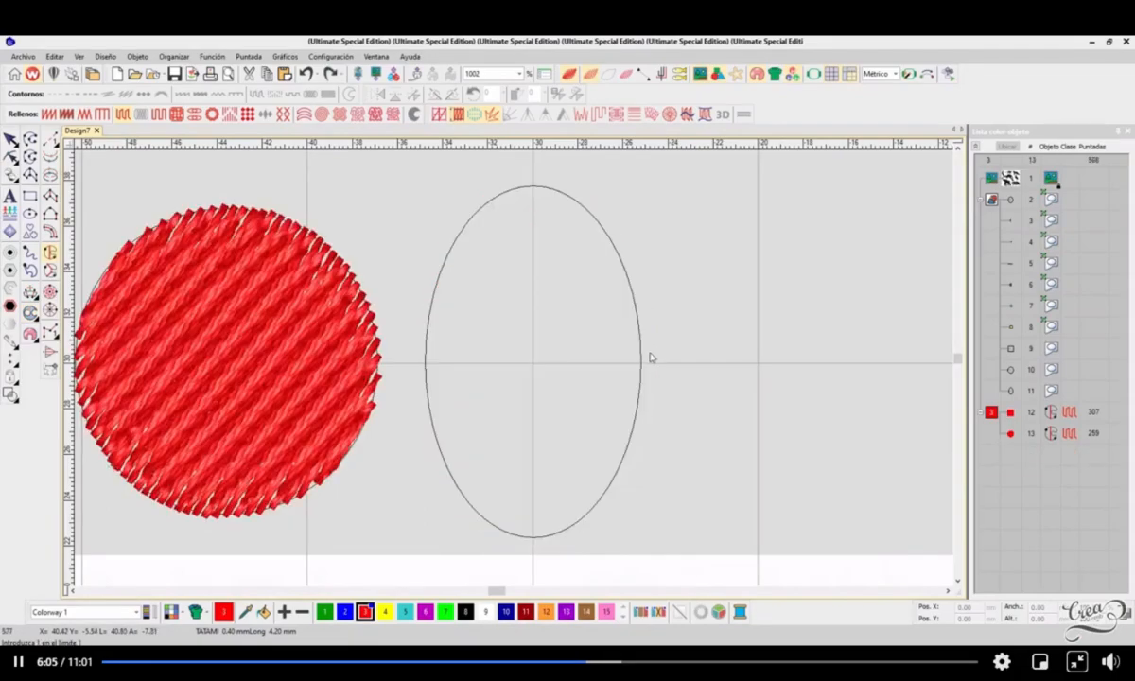
Try tracing the ellipse with curve points at the upper right, upper left and both sides, and remove all but the first point
click(611, 243)
click(475, 213)
click(640, 361)
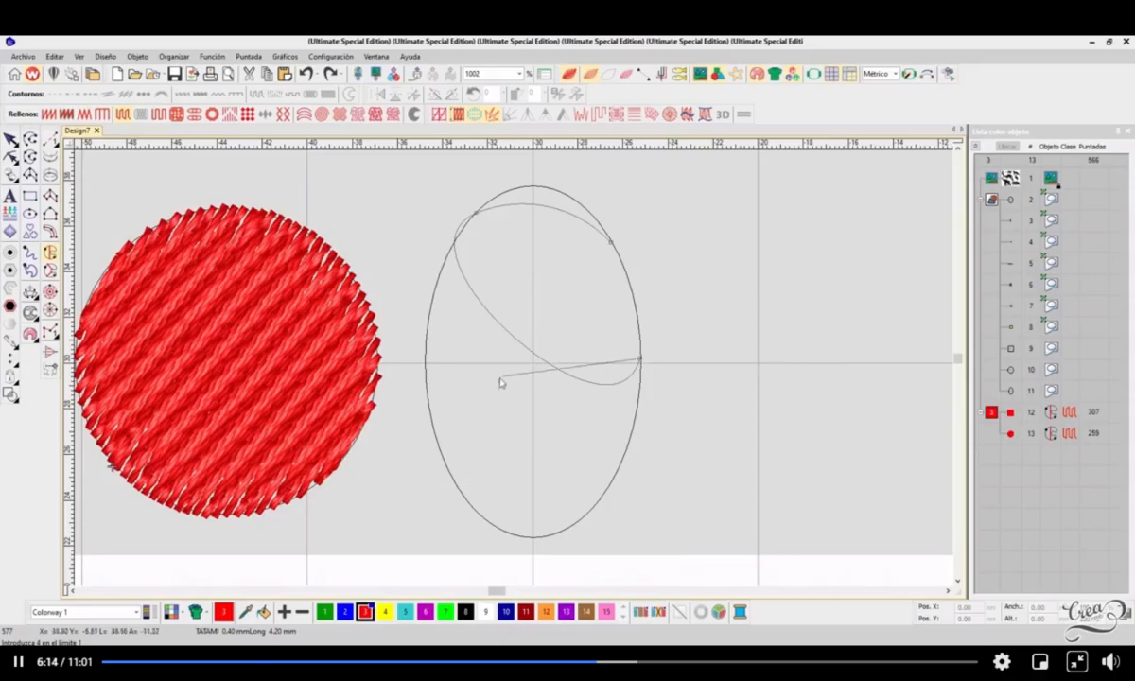
click(426, 399)
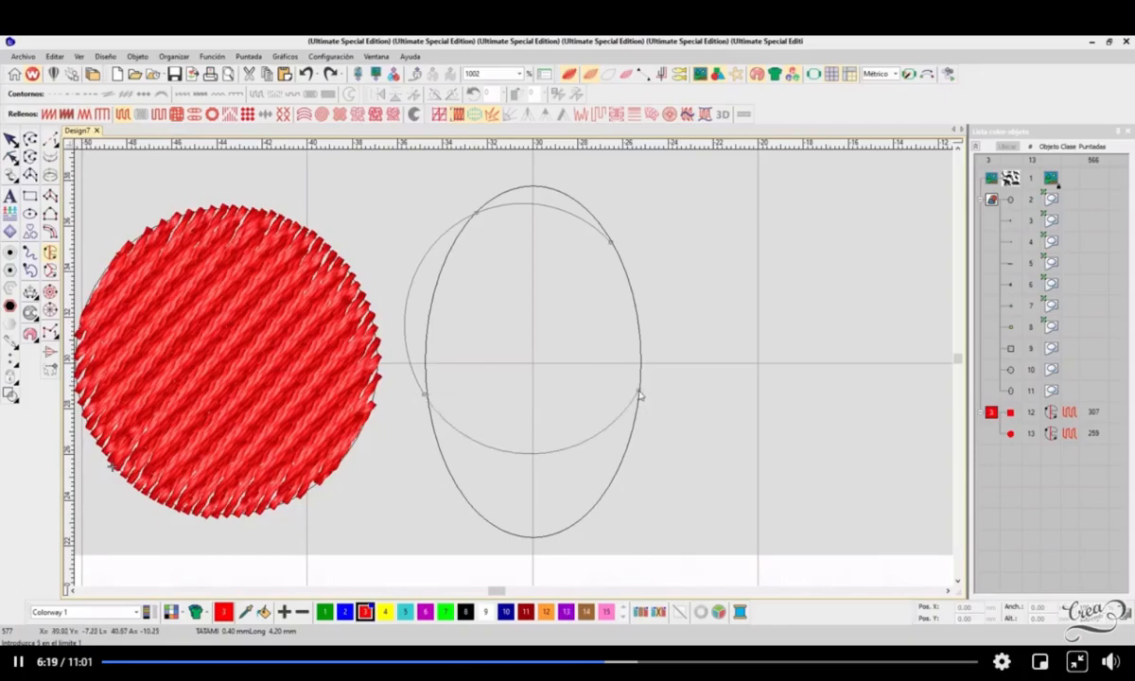
key(BackSpace)
key(BackSpace)
key(BackSpace)
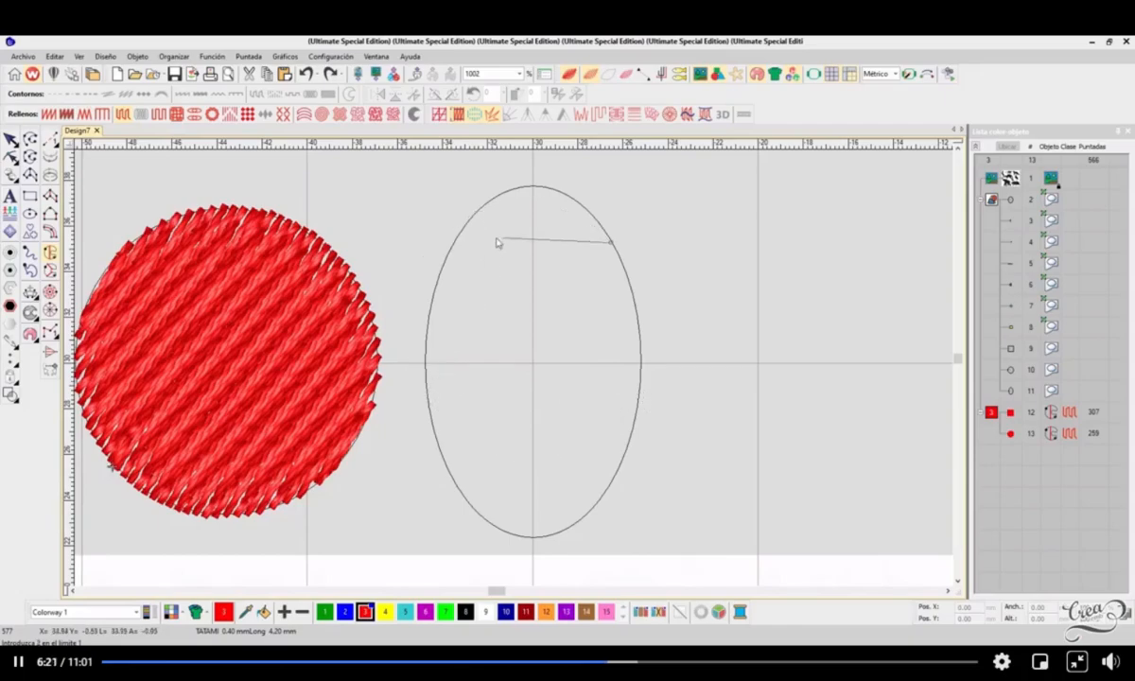
Try outlining the ellipse with two upper and two lower curve points on its sides, and discard the outline
click(450, 253)
click(635, 418)
key(BackSpace)
click(431, 418)
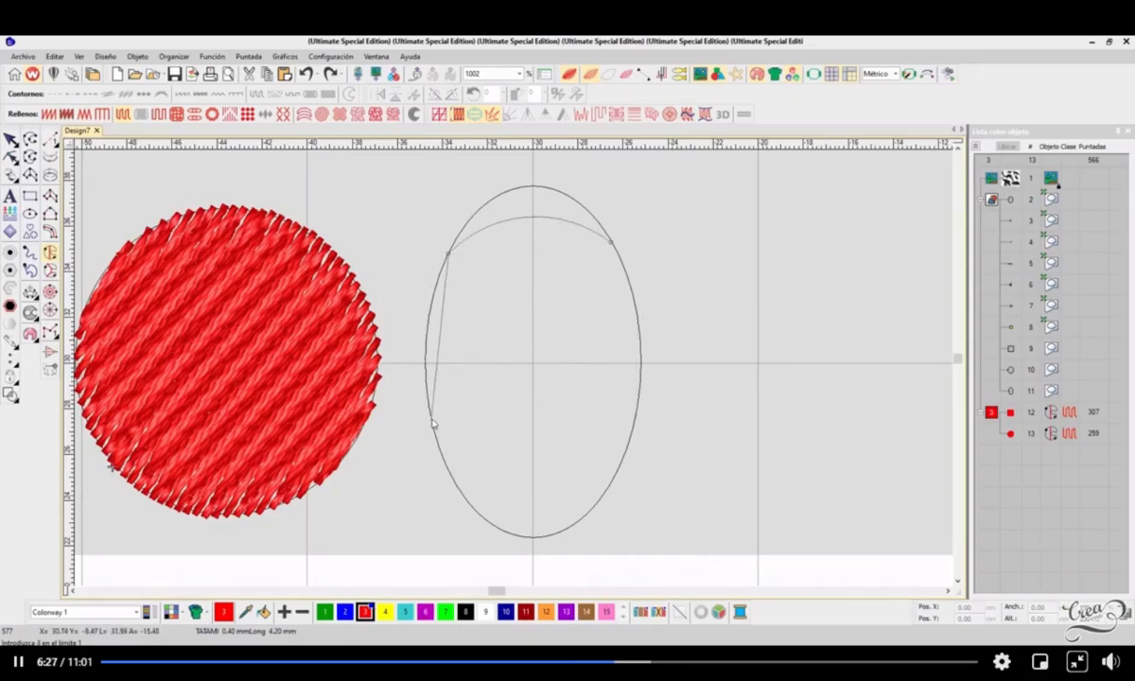
click(629, 439)
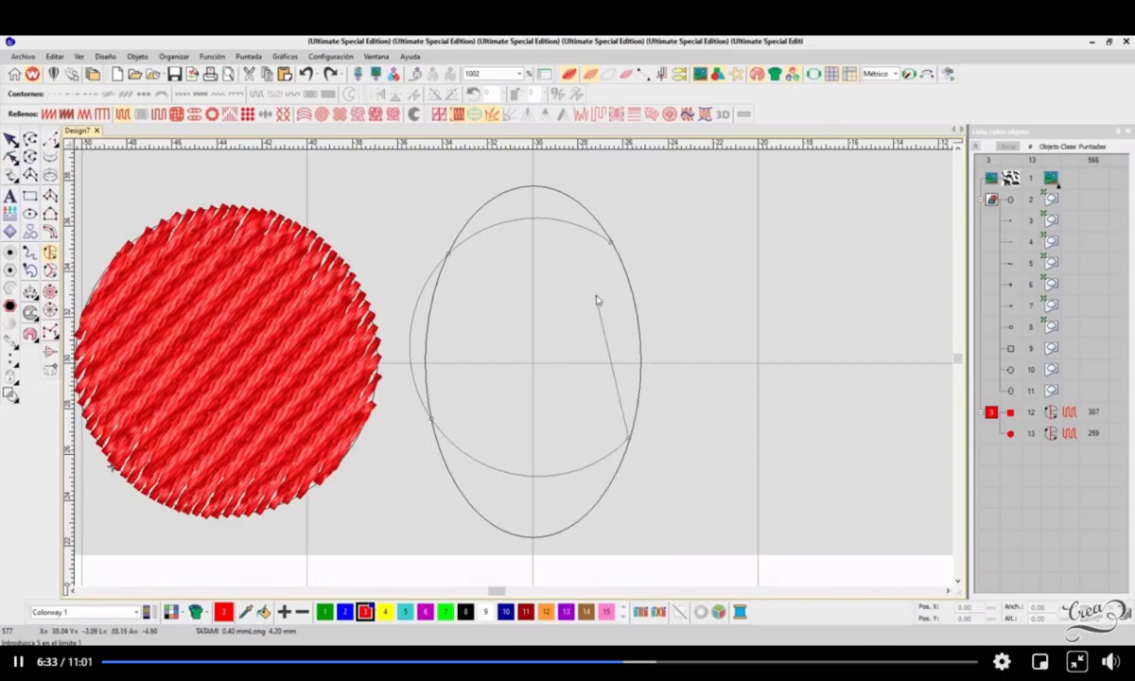
key(Escape)
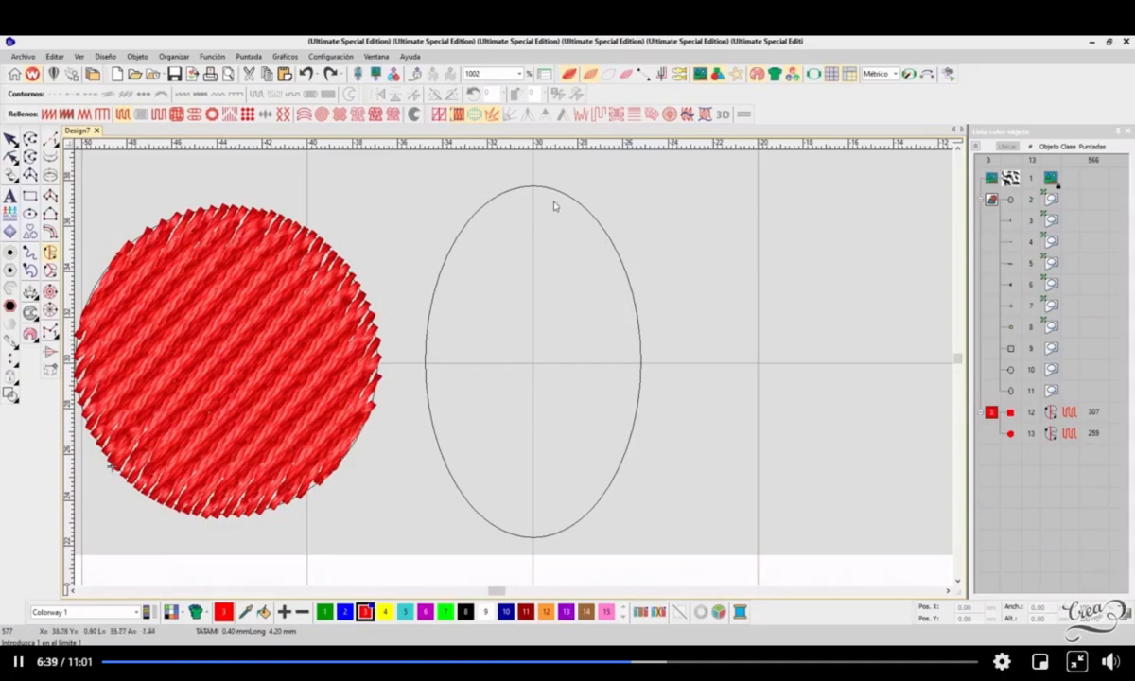
Try tracing the upper part of the ellipse with three widely spaced curve points, and discard the trial arc
scroll(555, 214, up, 1)
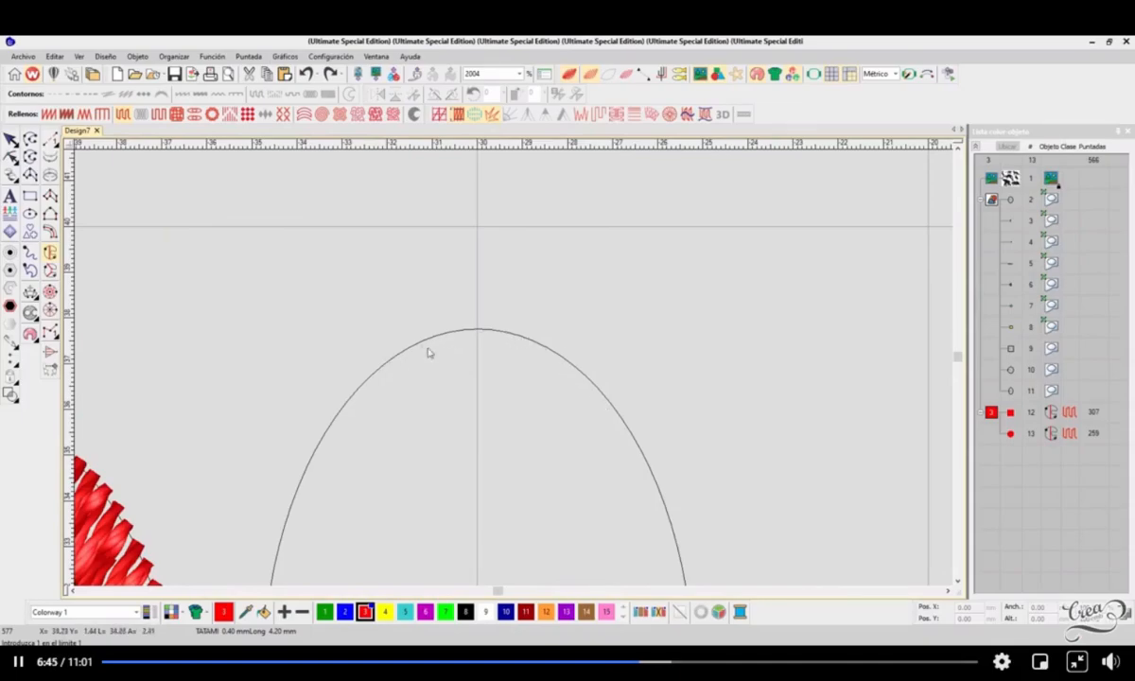
scroll(514, 375, down, 3)
scroll(558, 422, up, 2)
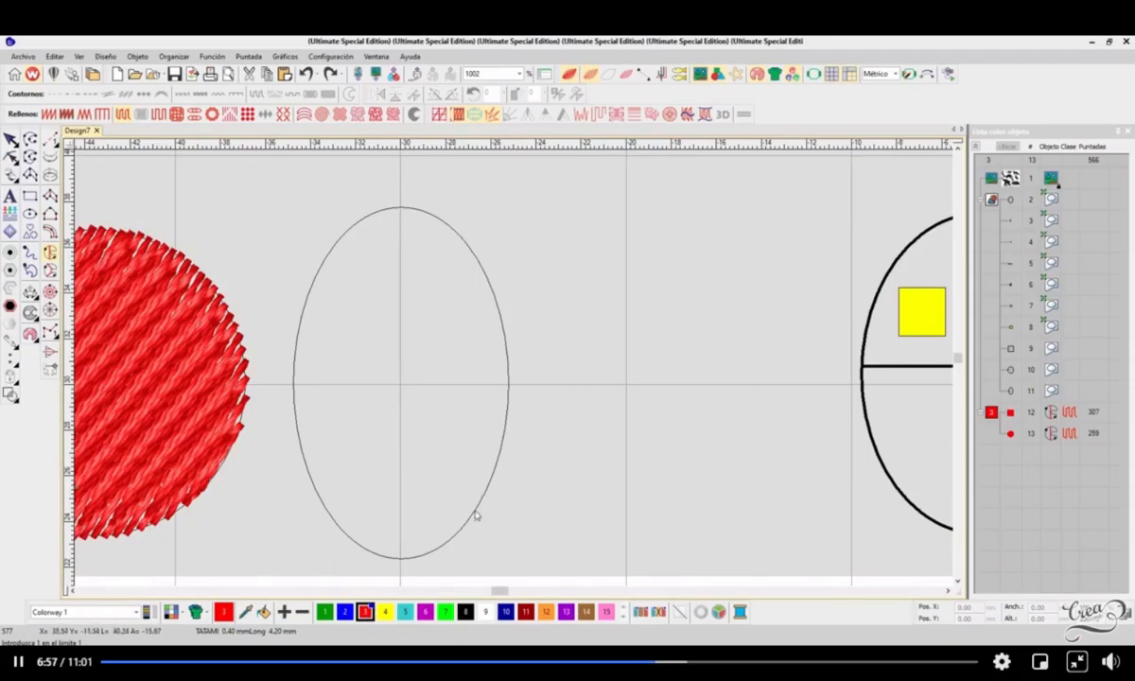
scroll(432, 238, up, 1)
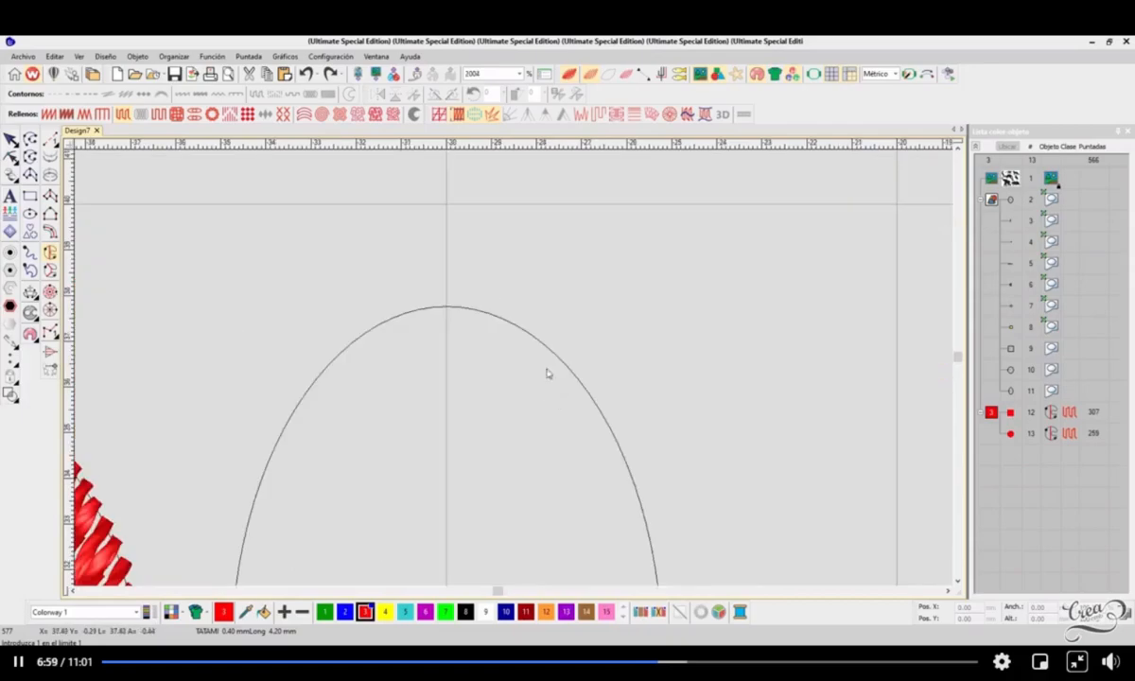
click(639, 499)
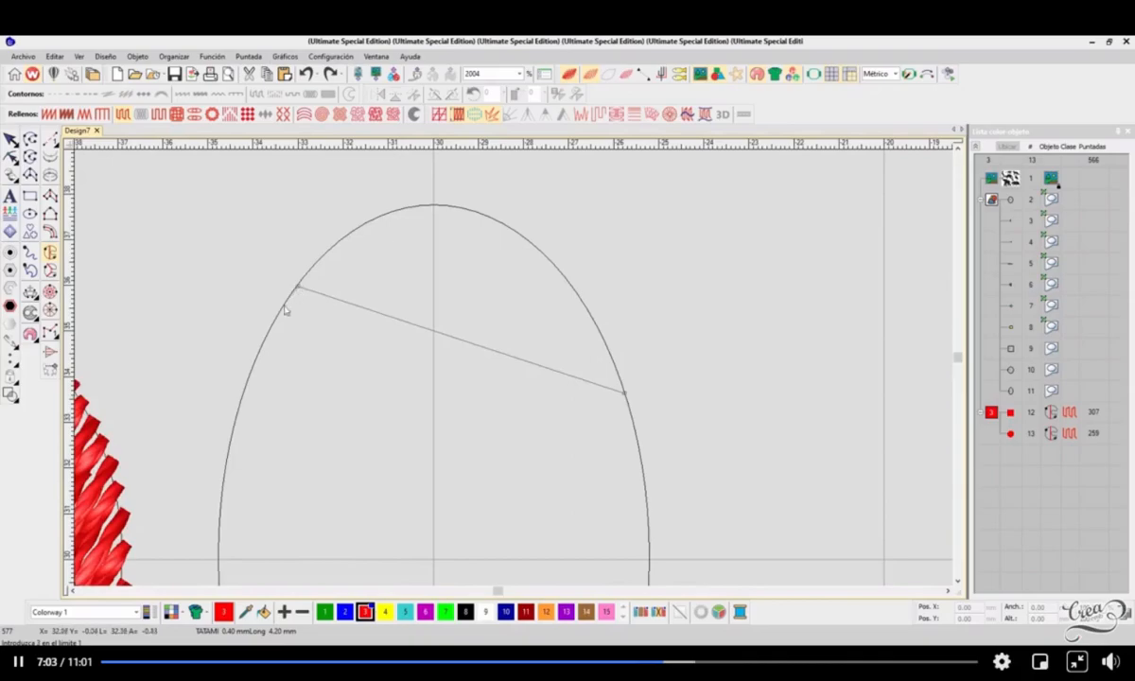
click(227, 462)
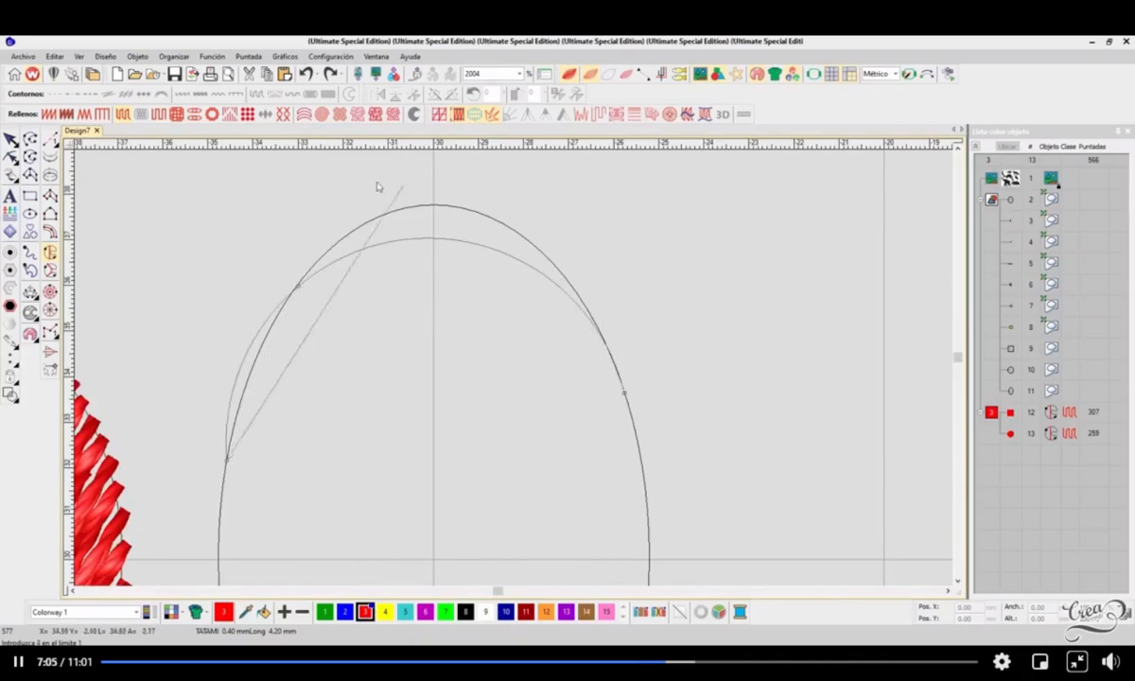
click(234, 354)
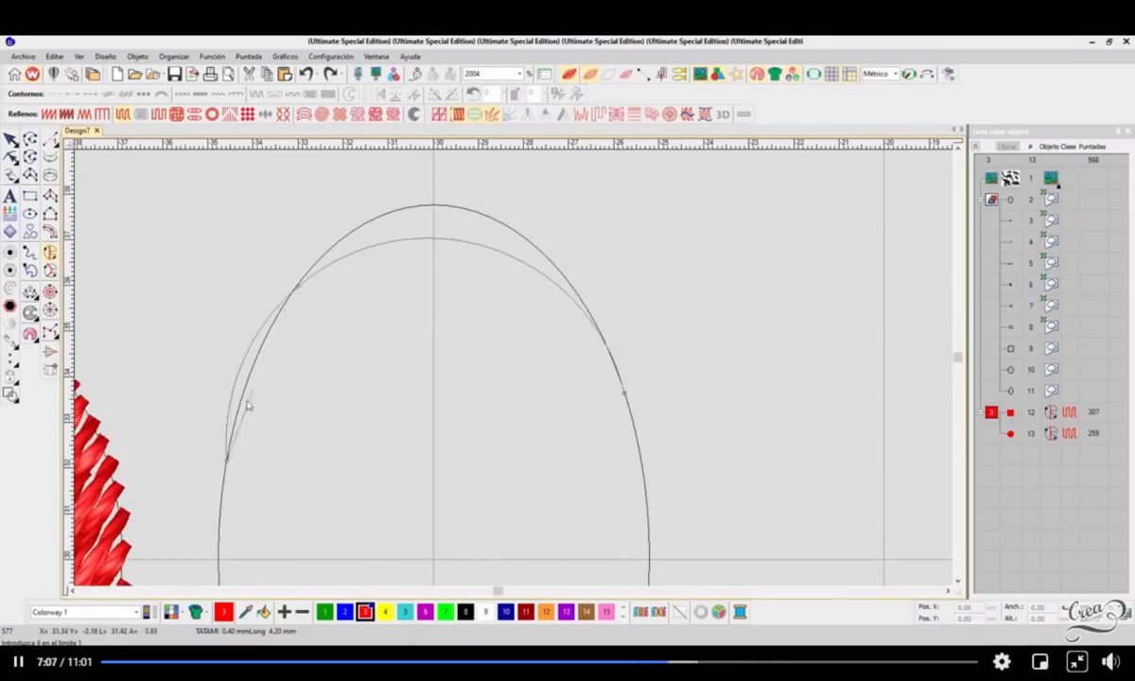
click(598, 325)
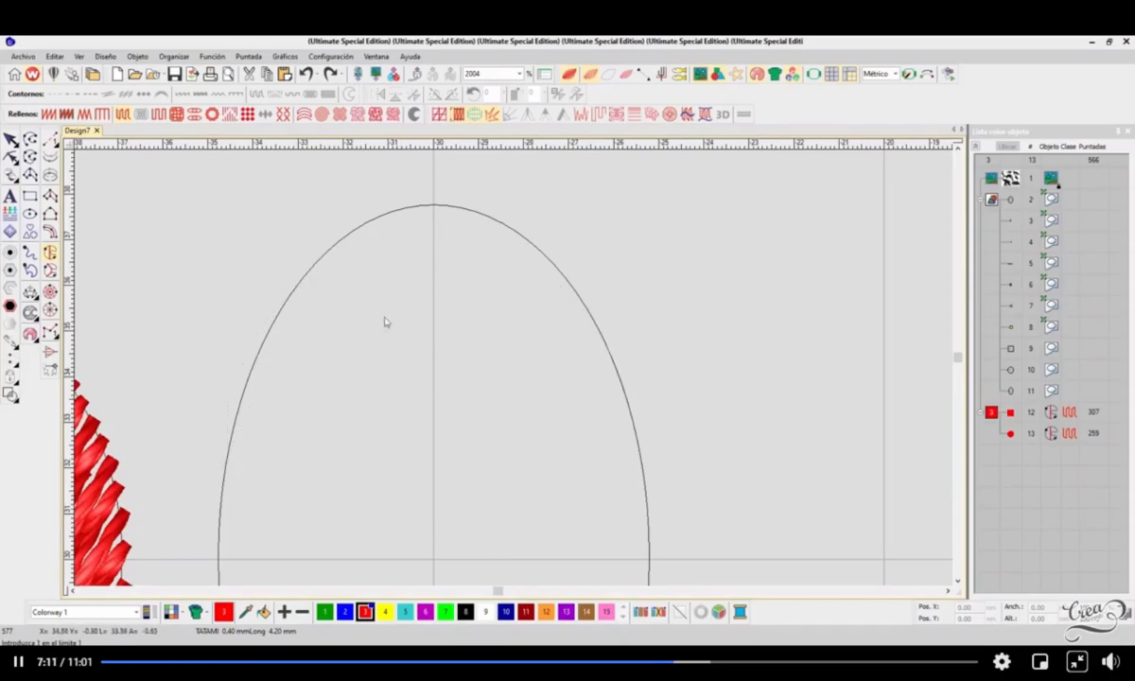
Trace the ellipse with curve points from its upper right, over the top, and down to its left side
click(554, 267)
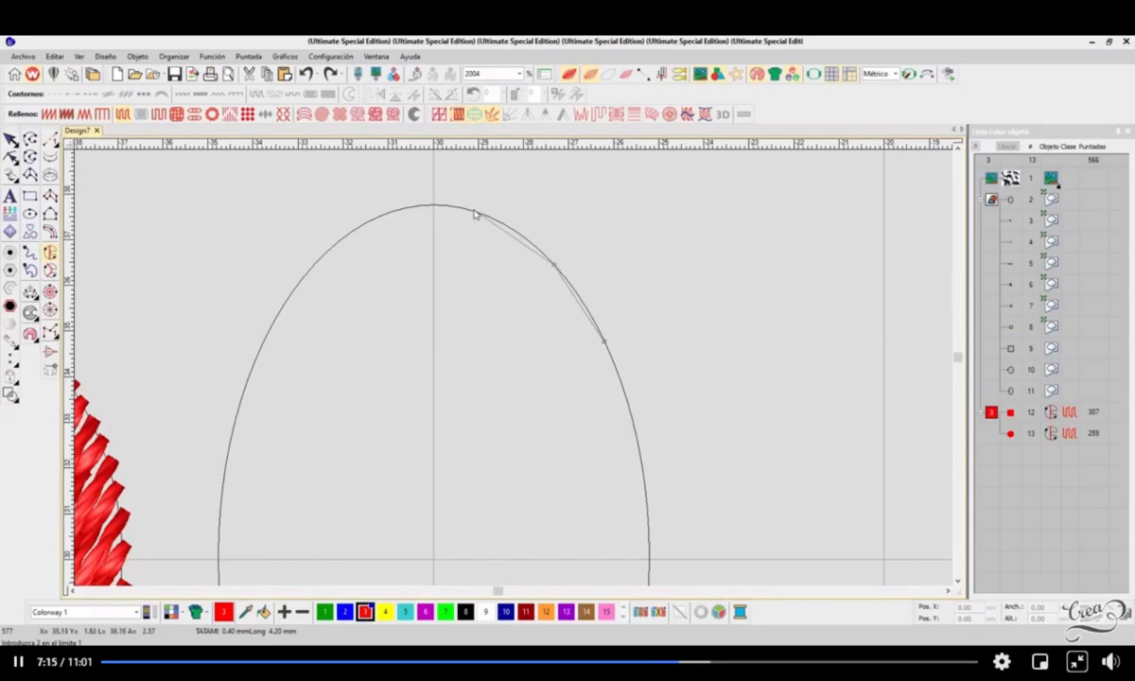
click(473, 212)
click(385, 216)
click(321, 258)
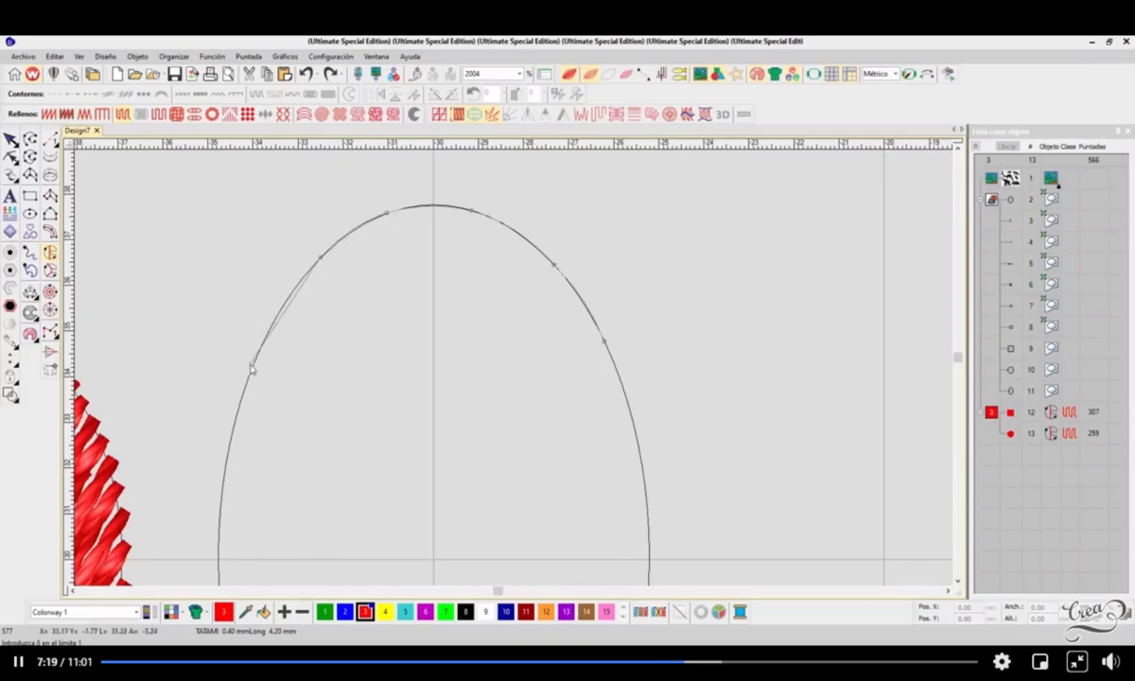
click(250, 367)
scroll(514, 373, down, 3)
scroll(506, 372, up, 2)
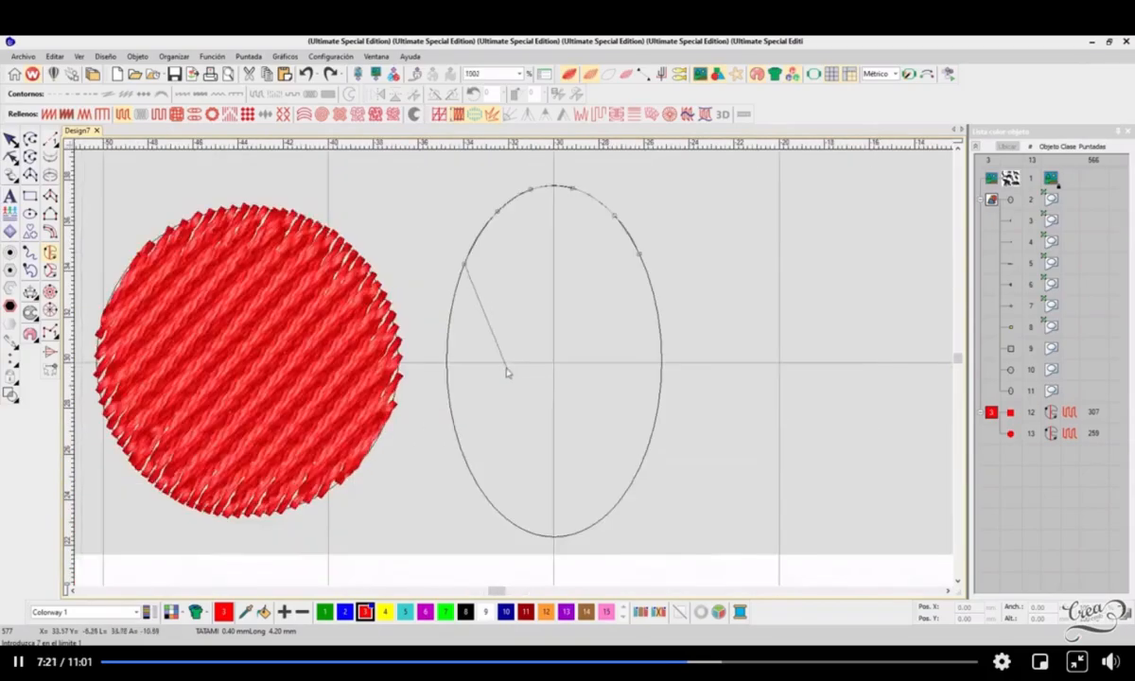
click(448, 388)
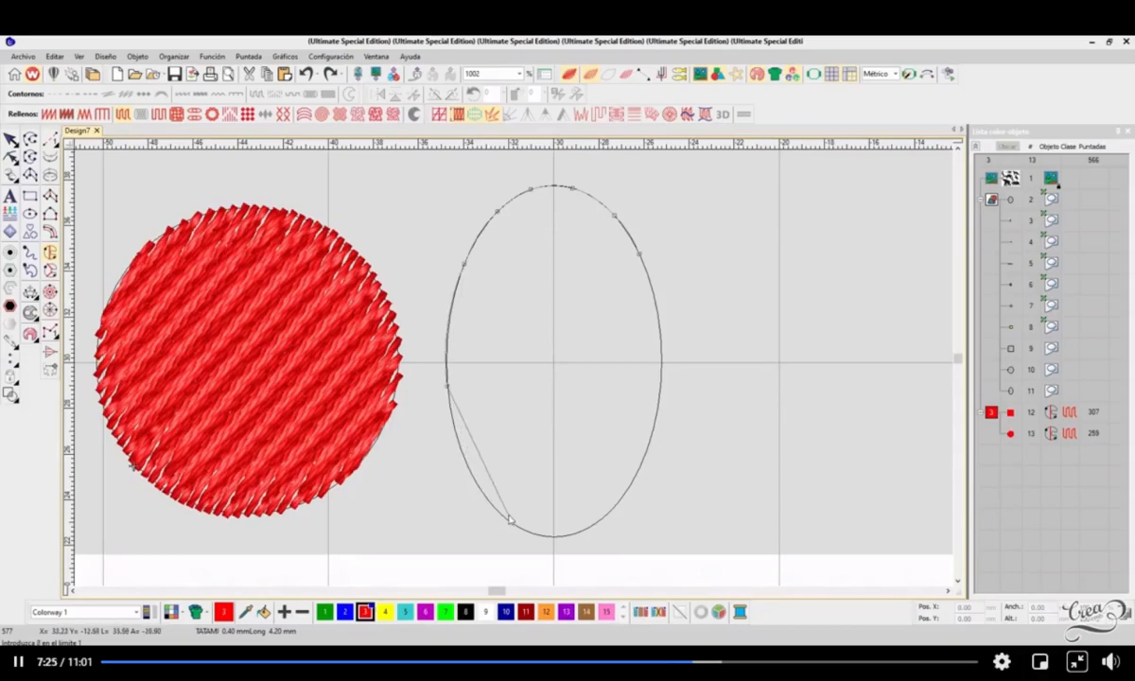
Try spanning the ellipse's lower part with widely spaced curve points at the bottom and lower right, and remove them
click(570, 535)
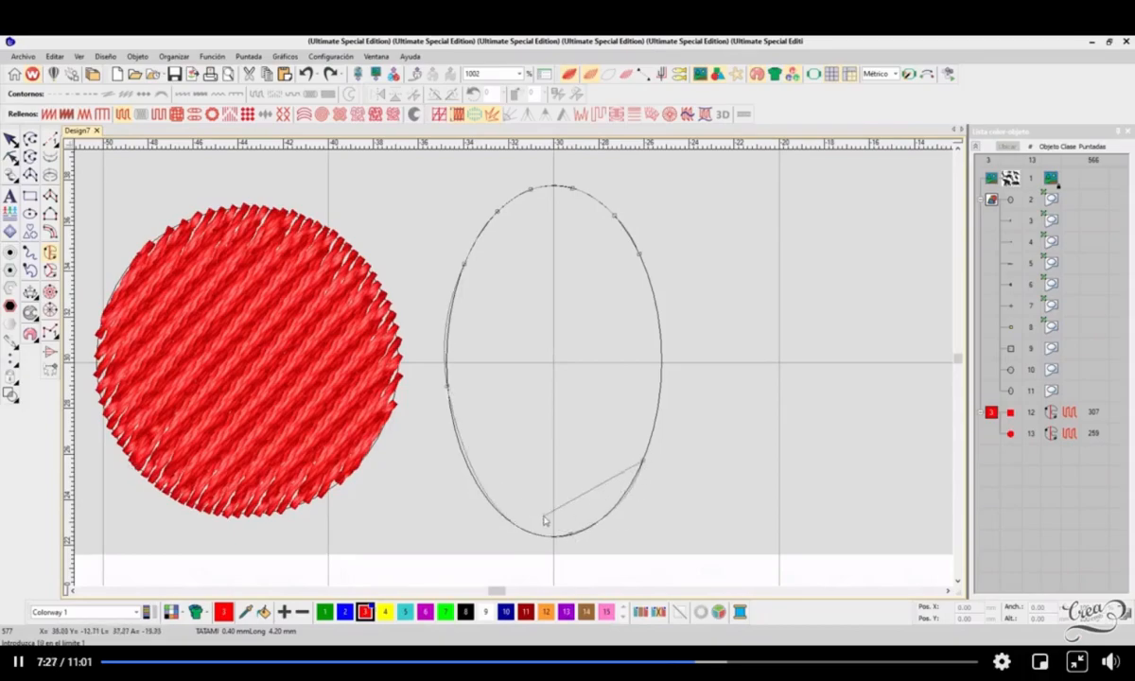
scroll(550, 489, down, 1)
scroll(509, 378, up, 1)
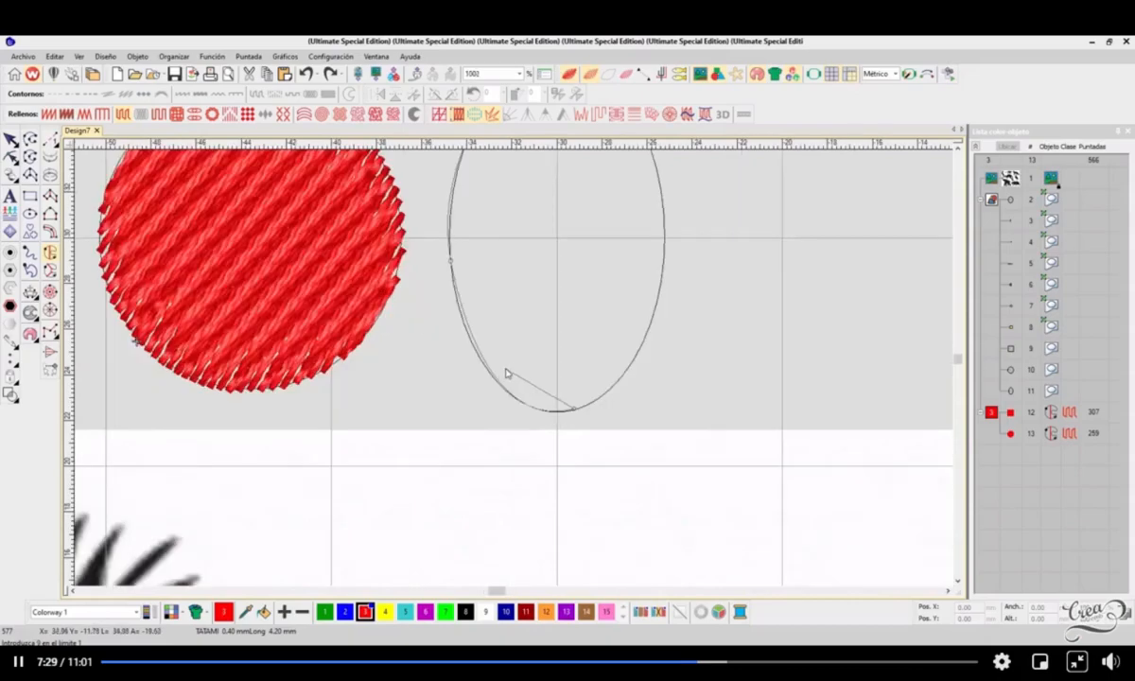
Trace the ellipse's lower half with curve points from the lower left, around the bottom, and up to the right side
scroll(508, 377, up, 1)
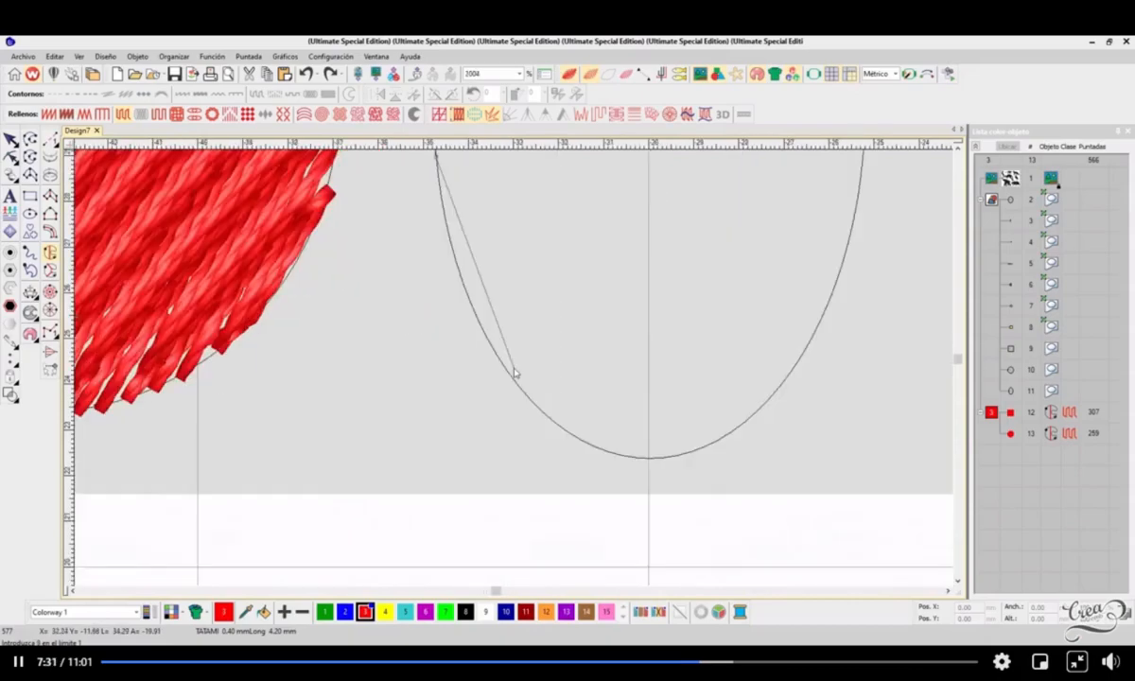
click(579, 441)
click(677, 453)
click(760, 405)
click(811, 341)
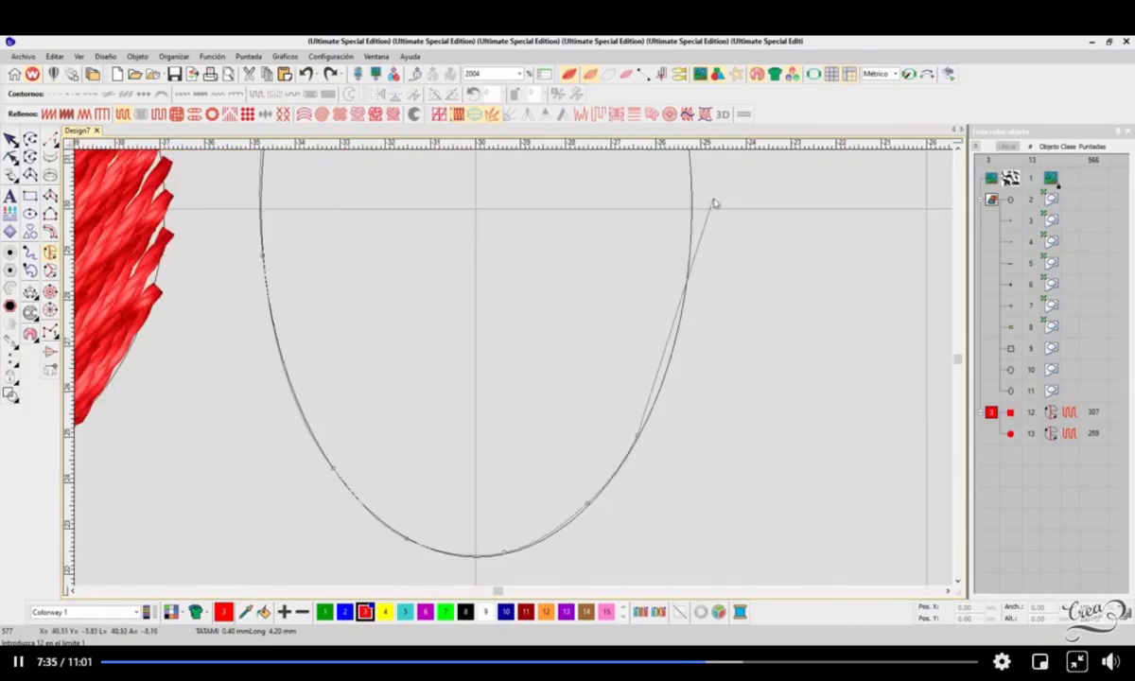
click(857, 187)
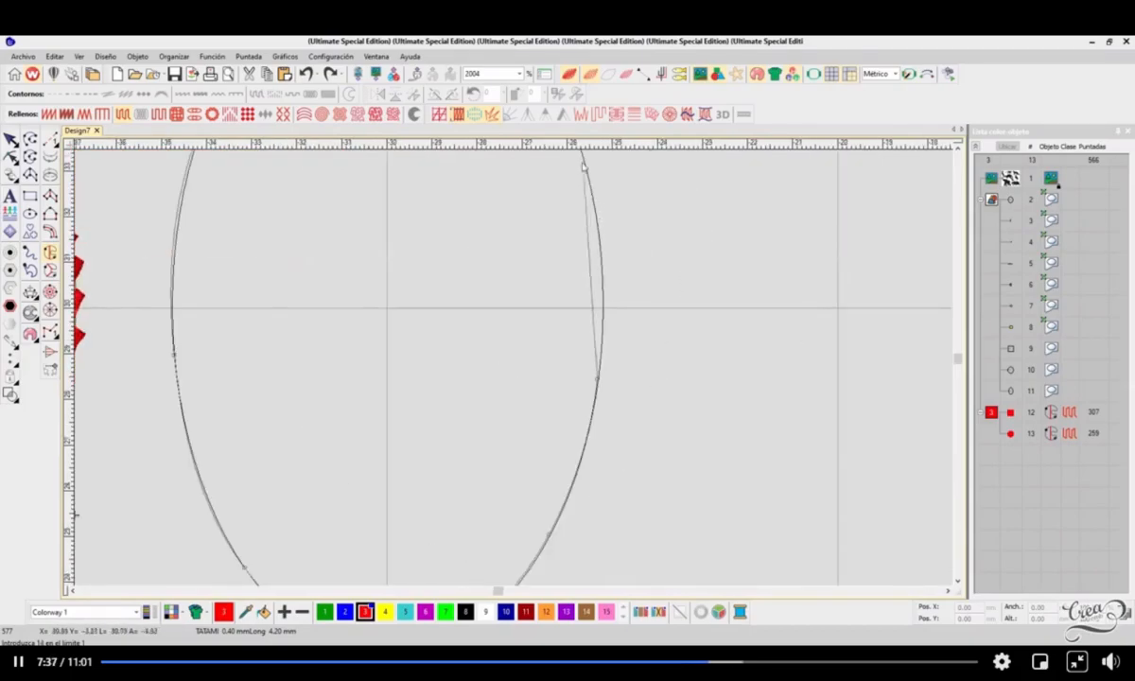
Add the last curve point on the ellipse's upper right side and generate its tatami fill
click(602, 212)
scroll(516, 376, down, 1)
key(Return)
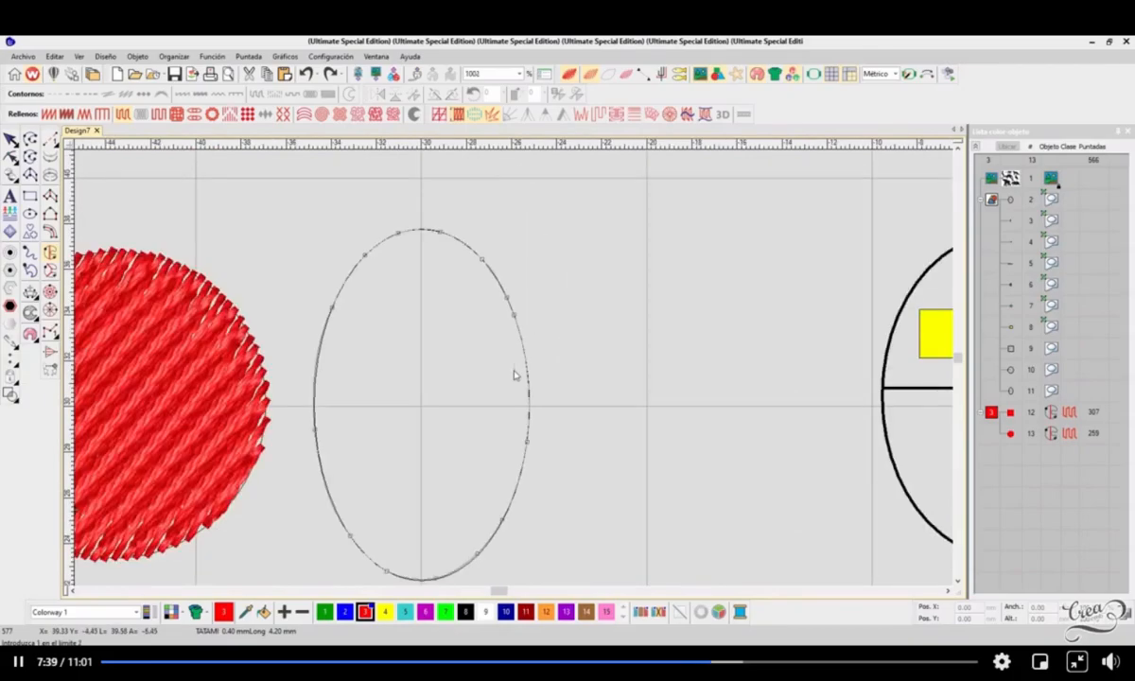
key(Return)
key(Return)
Delete the tatami fills of the ellipse, circle and square, keeping the reference outlines
scroll(516, 383, down, 2)
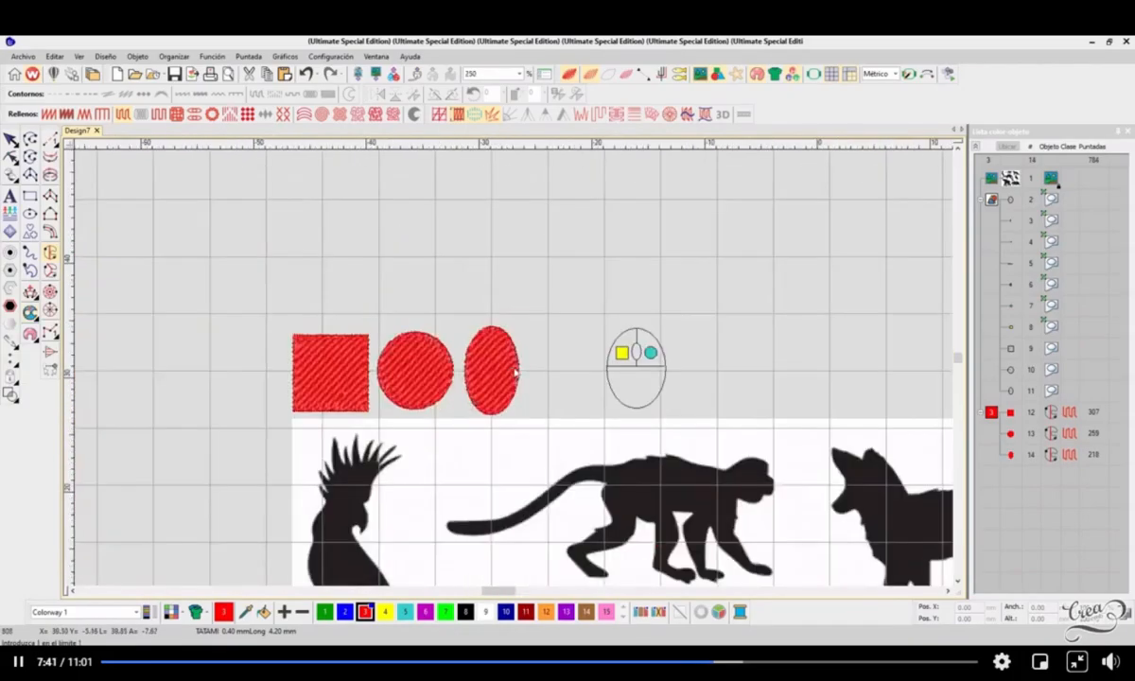
scroll(559, 373, up, 1)
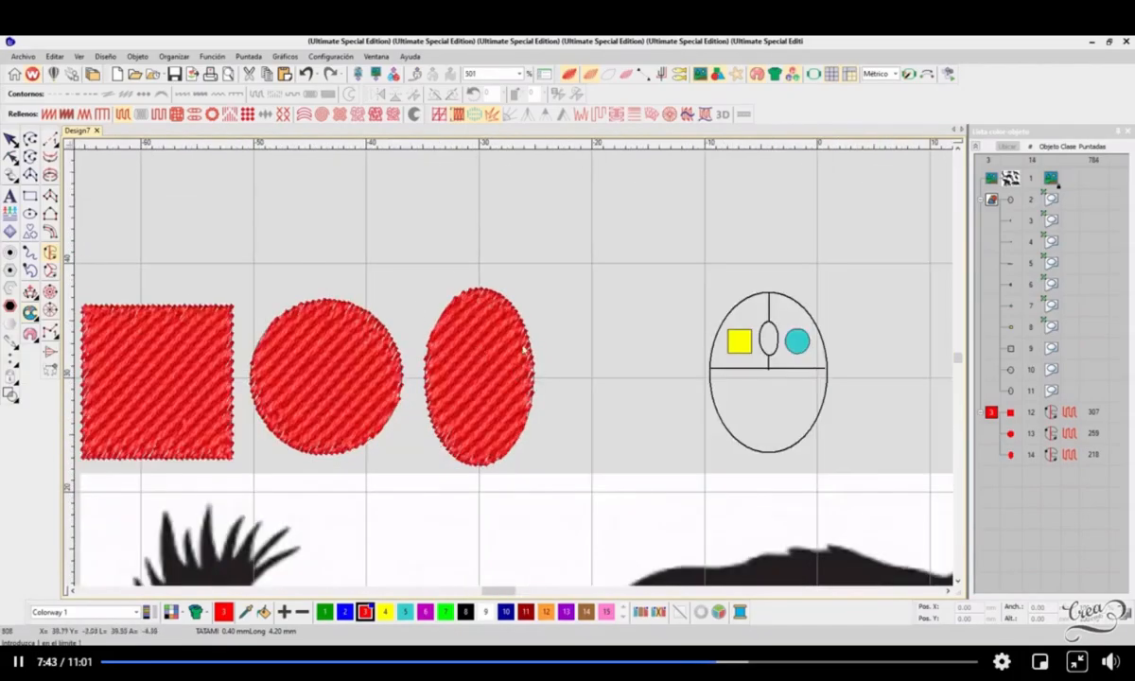
scroll(480, 326, up, 1)
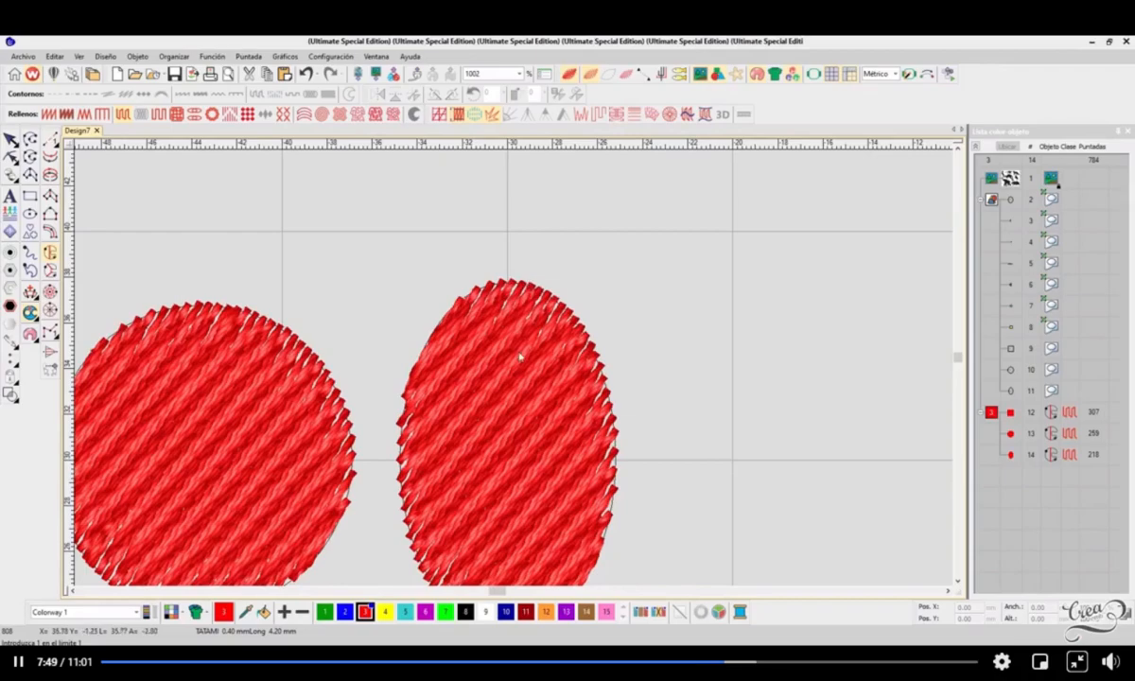
scroll(519, 357, up, 1)
scroll(434, 354, down, 1)
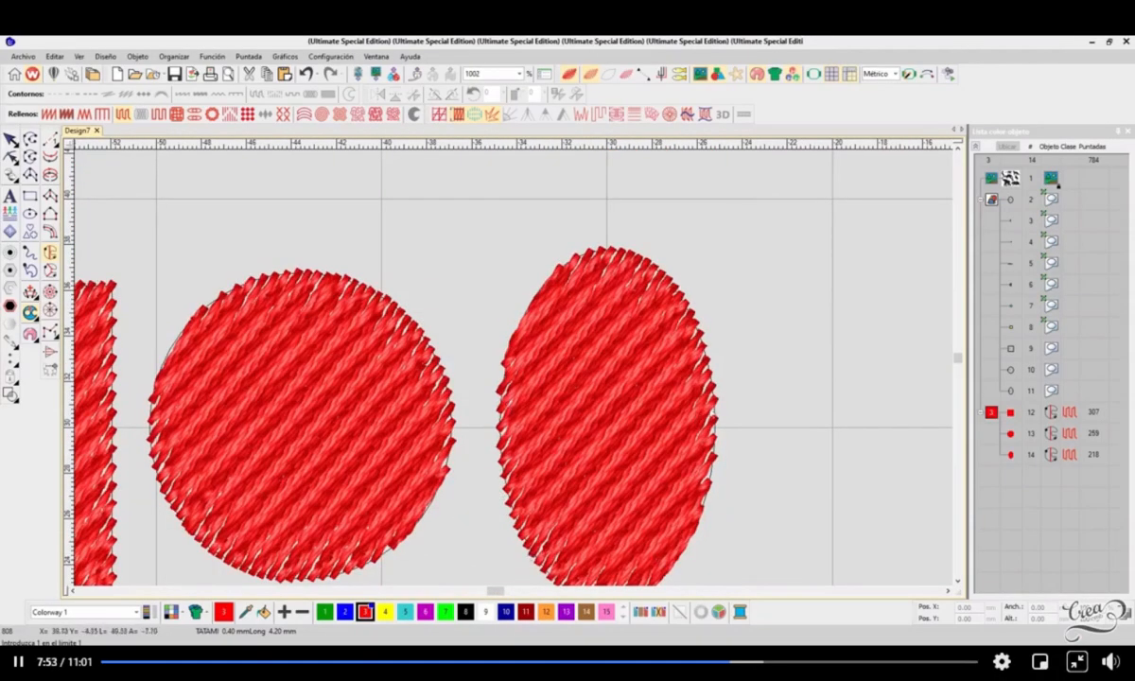
scroll(463, 355, down, 1)
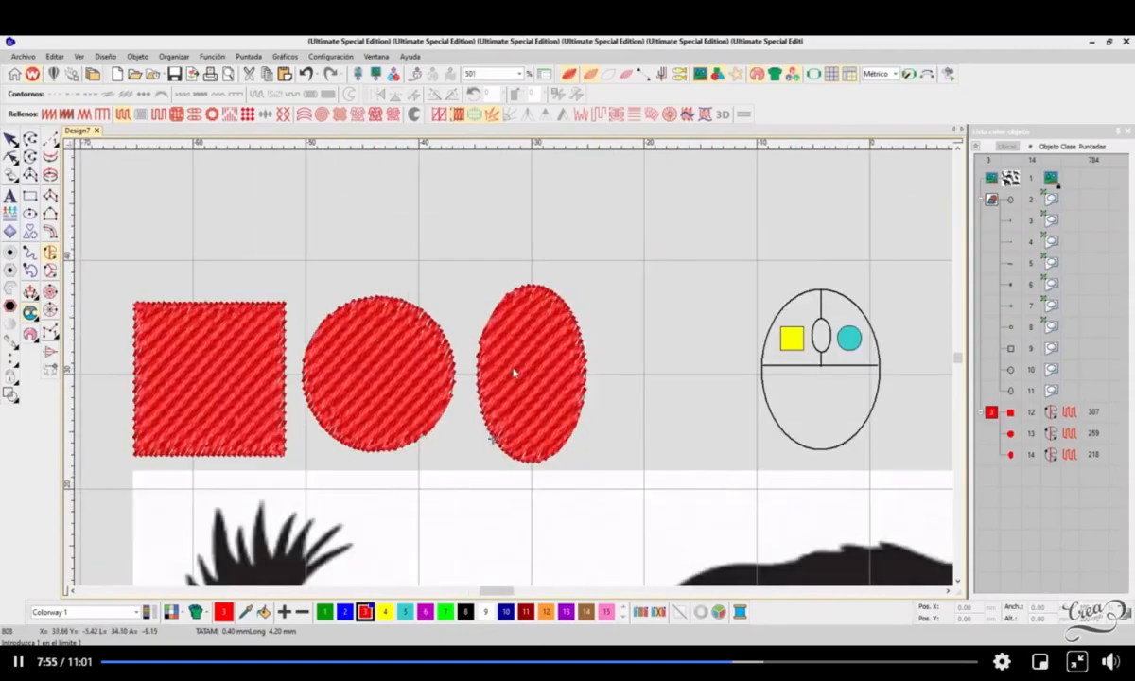
click(492, 440)
key(Delete)
click(392, 349)
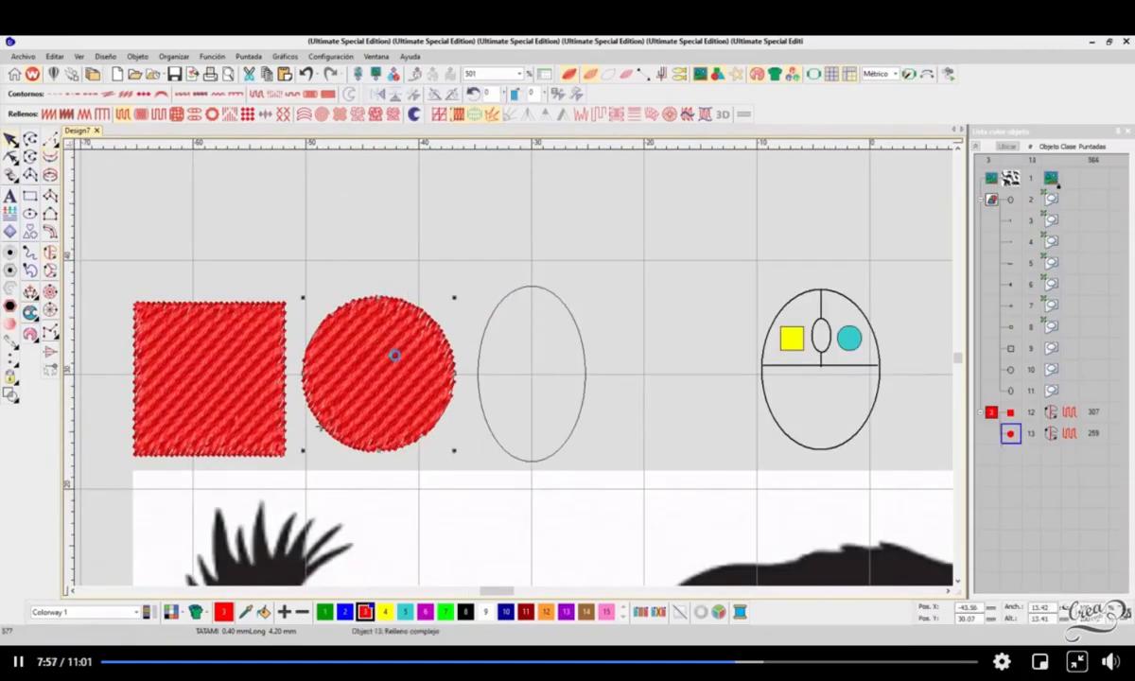
key(Delete)
click(259, 367)
key(Delete)
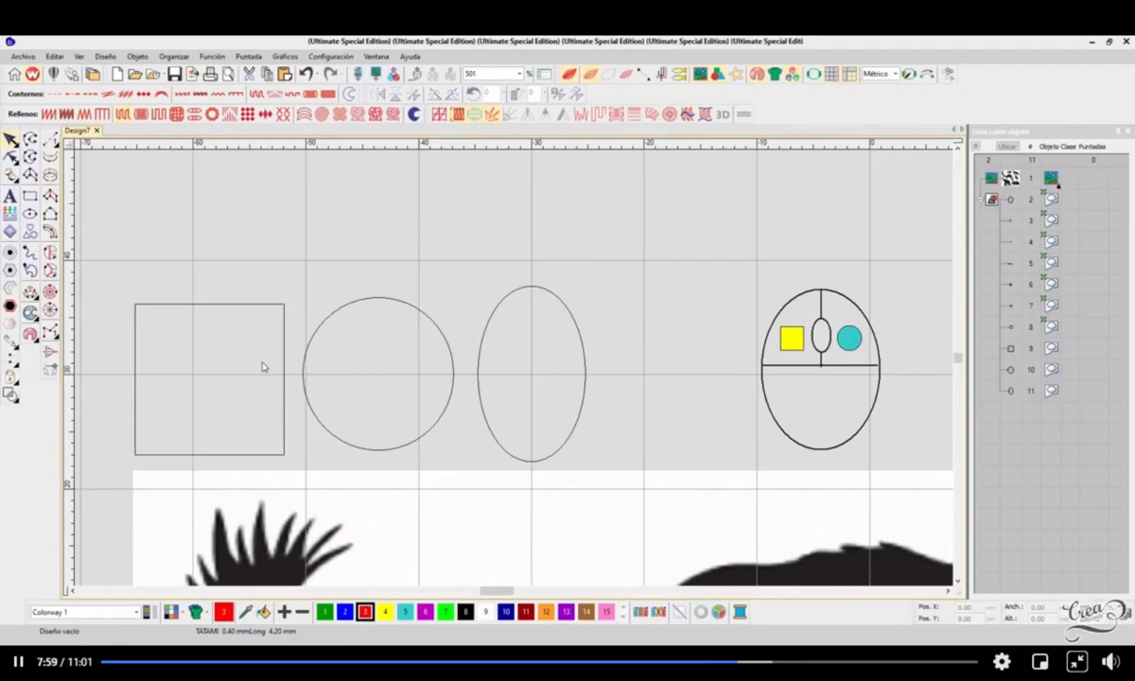
Digitize a tatami triangle with six points along the square's top edge and one at its lower right corner, and delete it
scroll(218, 345, up, 1)
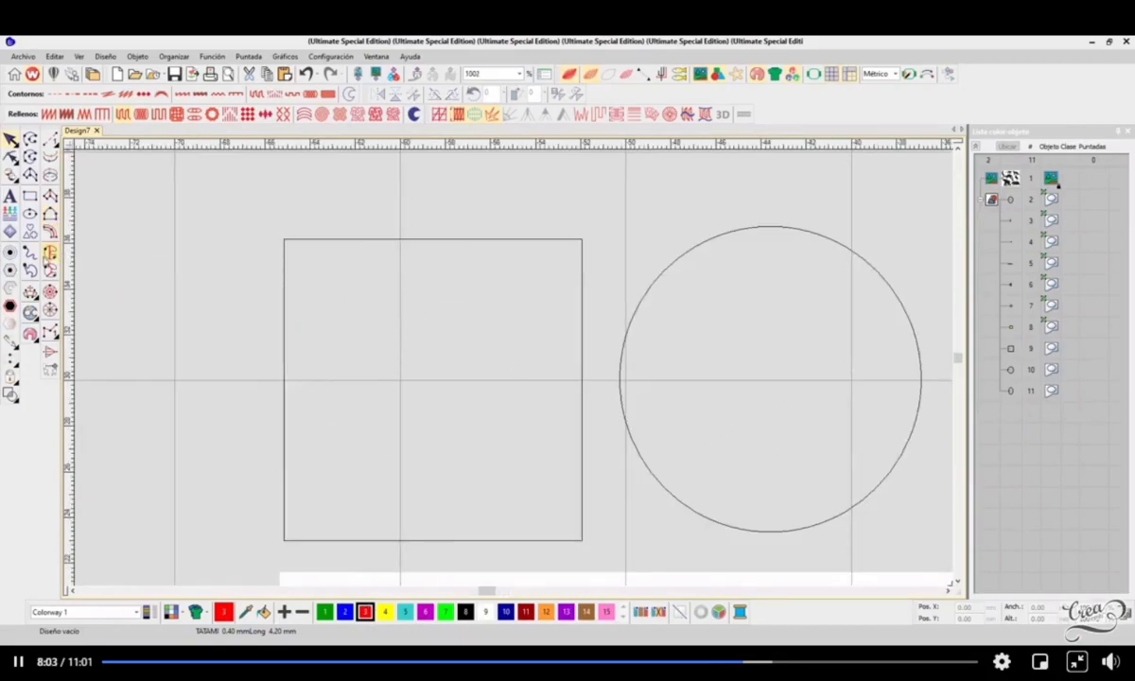
click(49, 251)
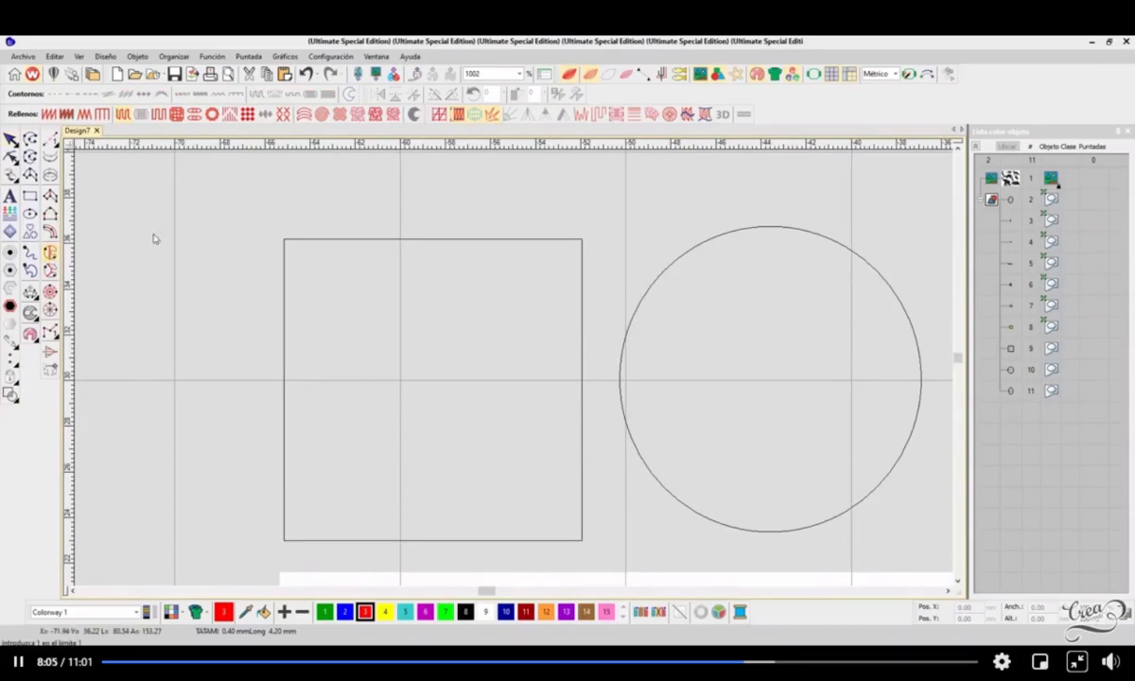
click(285, 241)
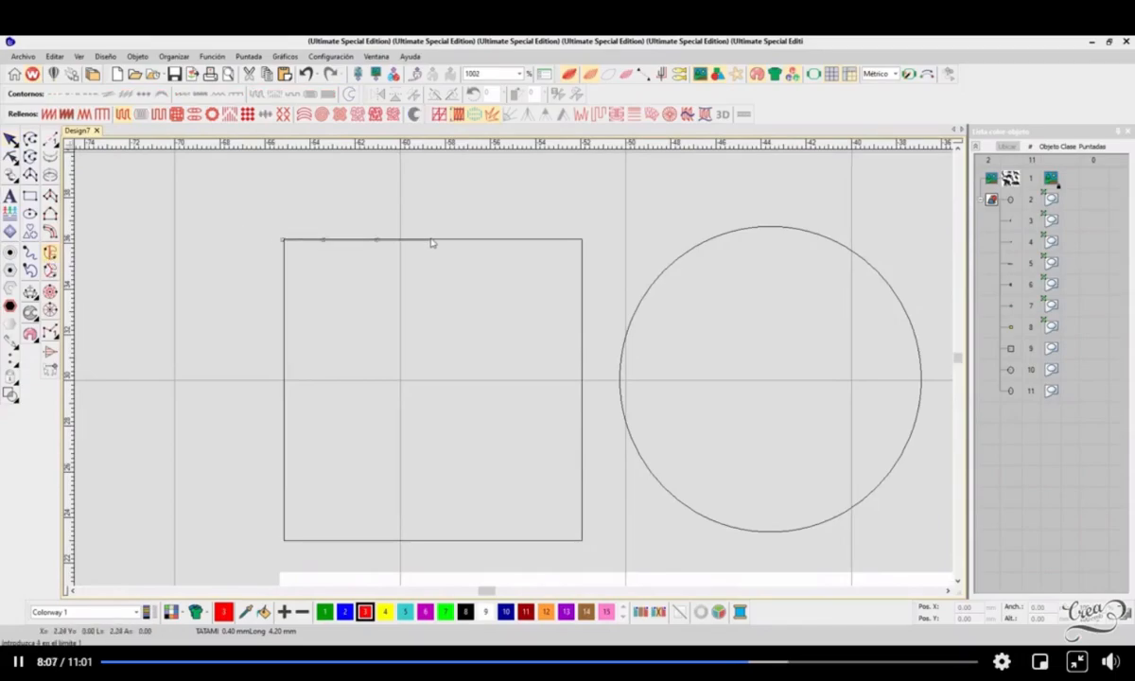
click(468, 241)
click(582, 241)
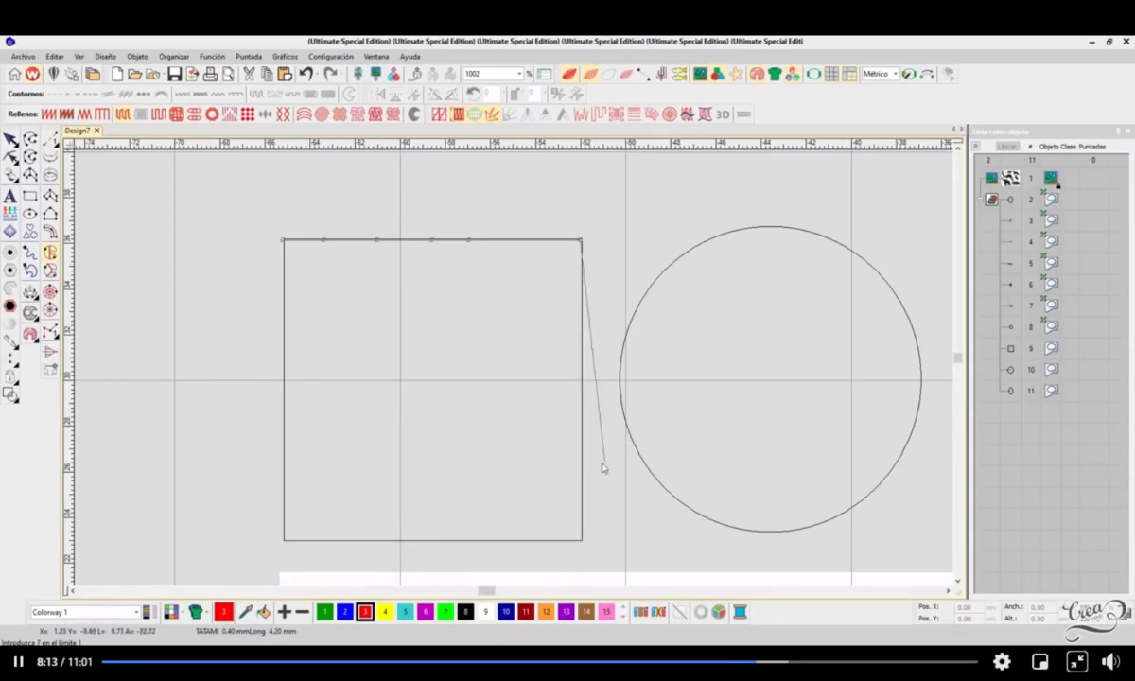
click(581, 539)
key(Return)
key(Return)
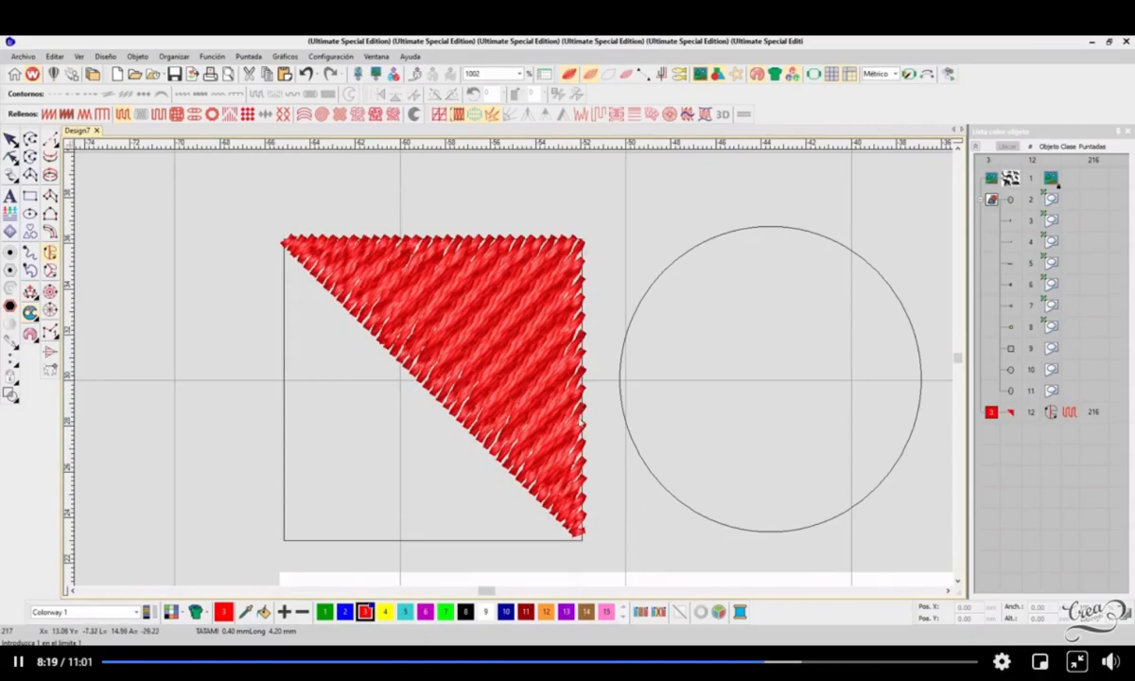
scroll(501, 352, down, 2)
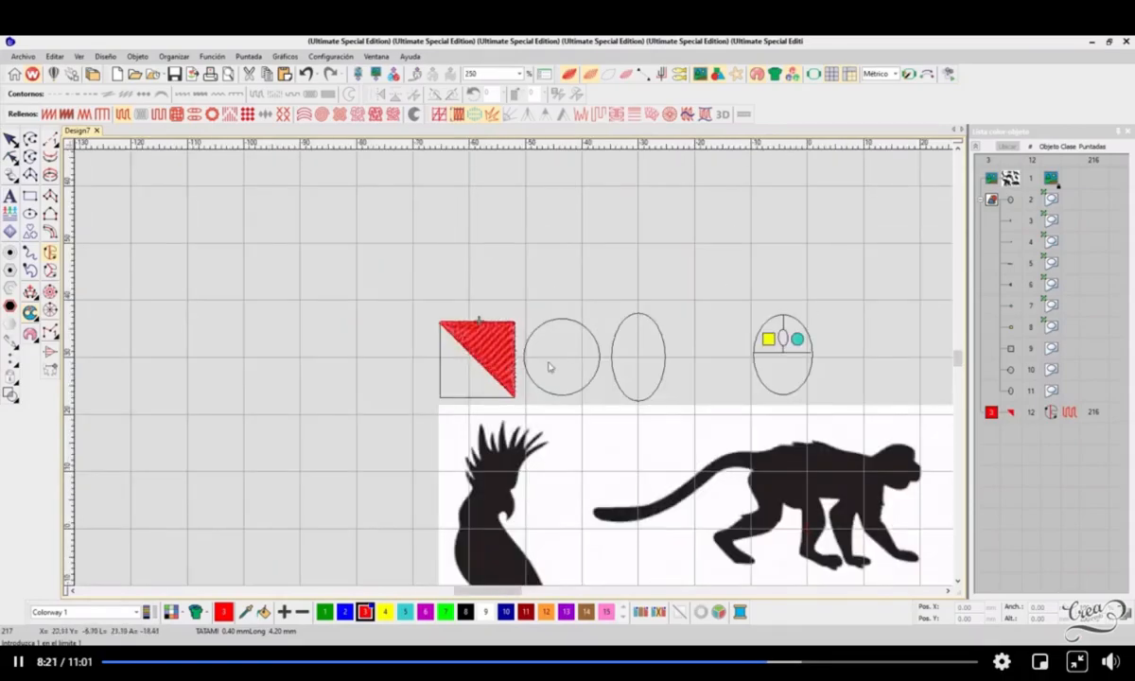
key(Delete)
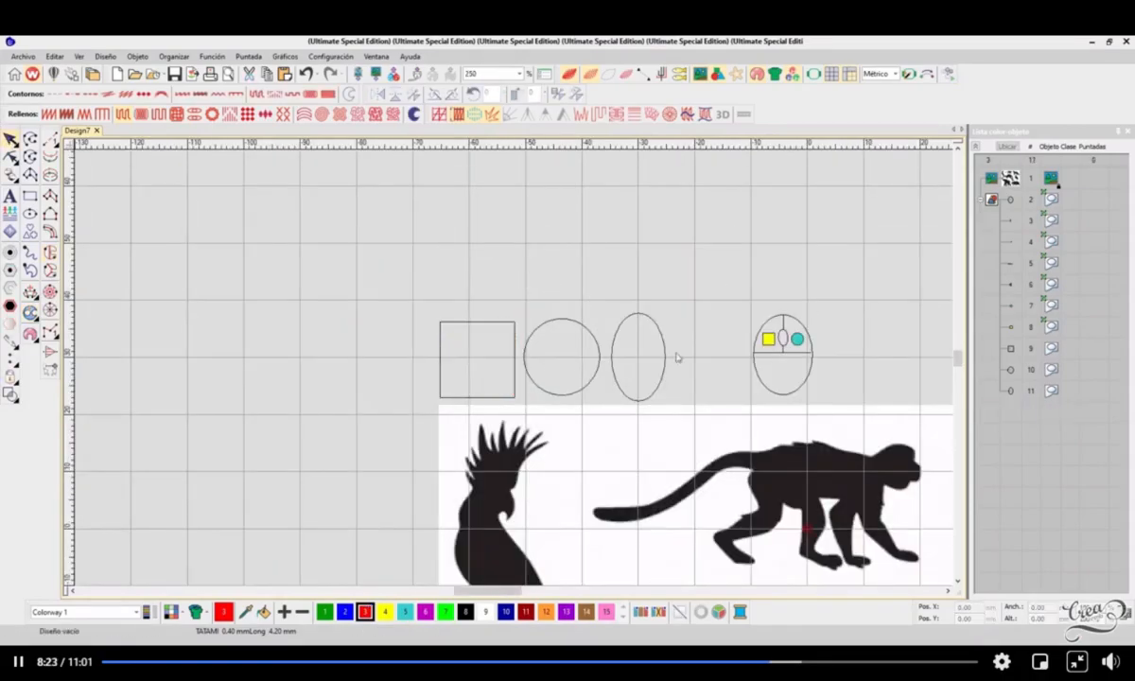
Try tracing the ellipse with three widely spaced curve points over its top, and remove all but the first point
scroll(516, 358, up, 1)
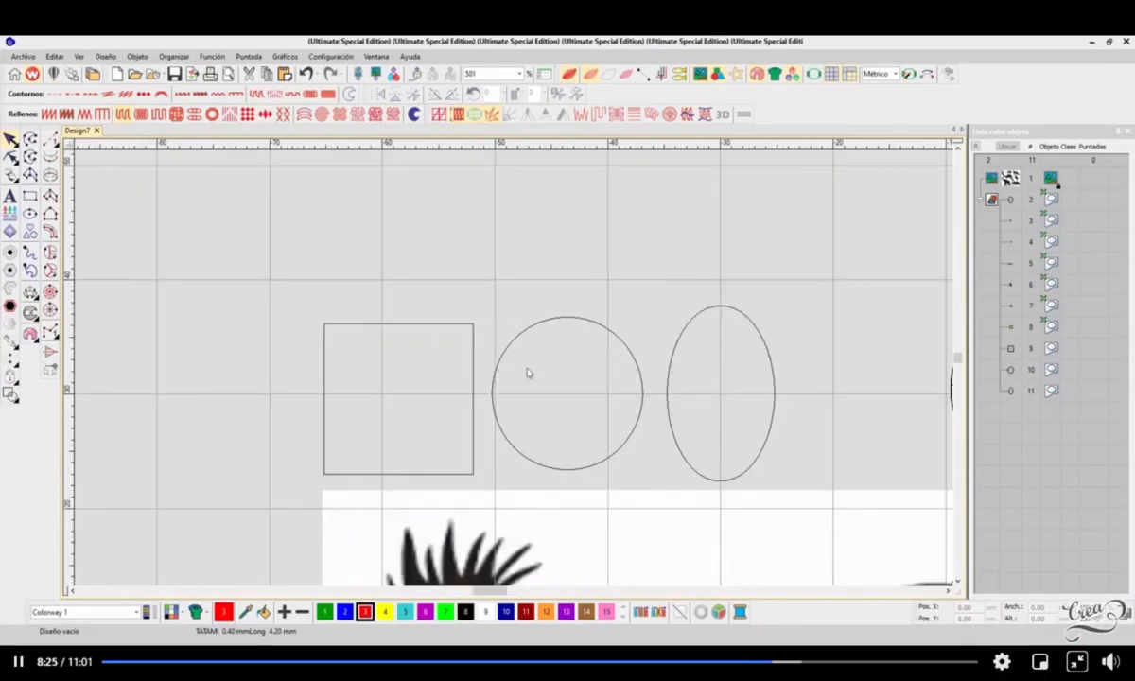
click(49, 252)
scroll(514, 373, up, 1)
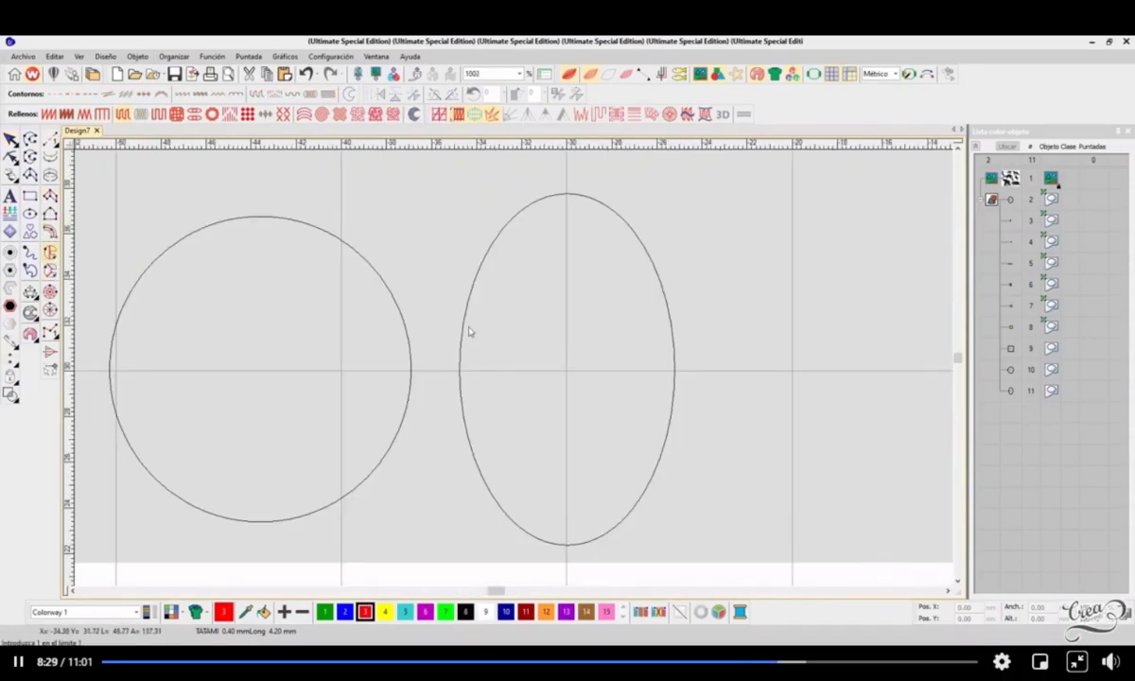
click(486, 253)
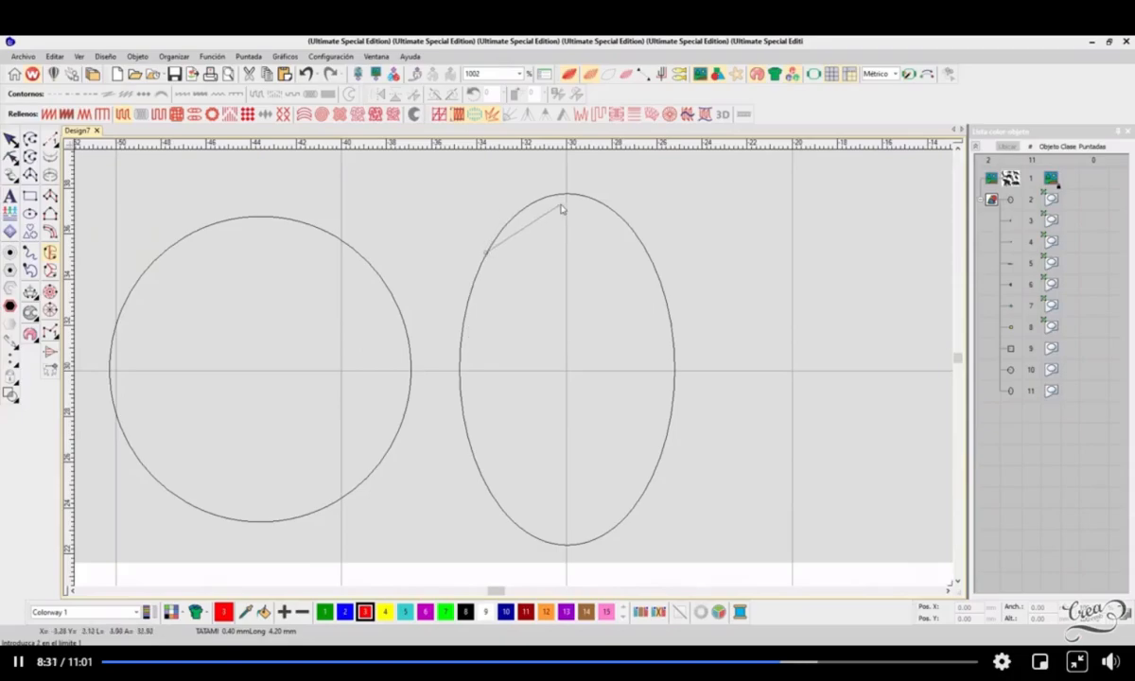
click(587, 196)
click(663, 293)
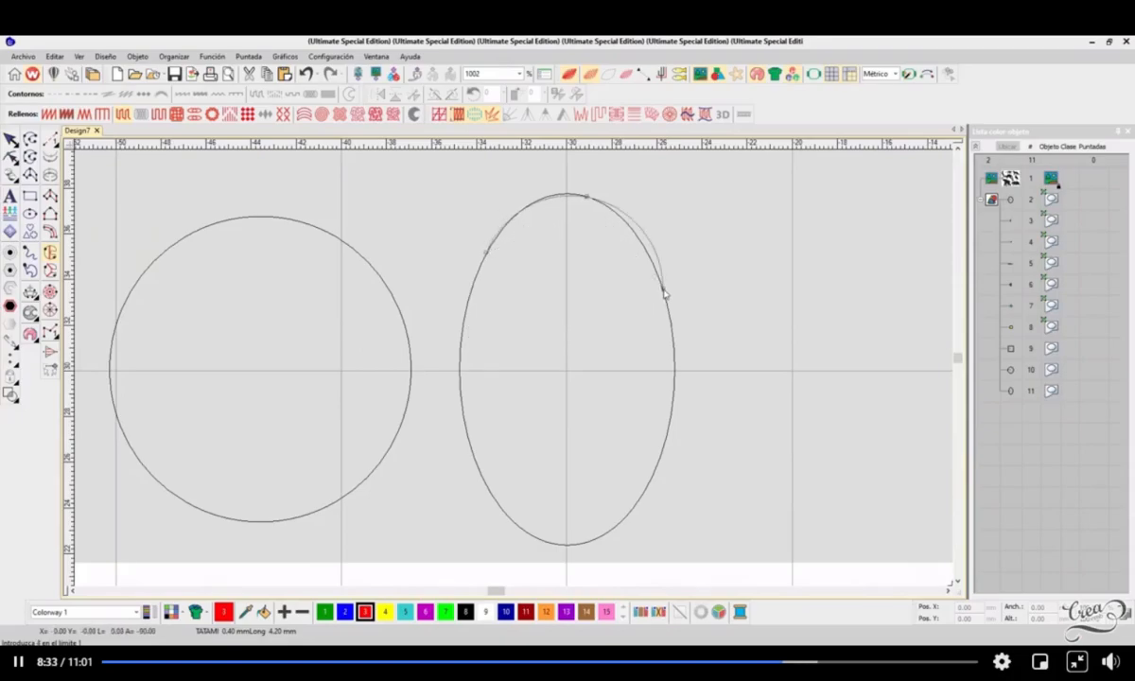
key(BackSpace)
key(BackSpace)
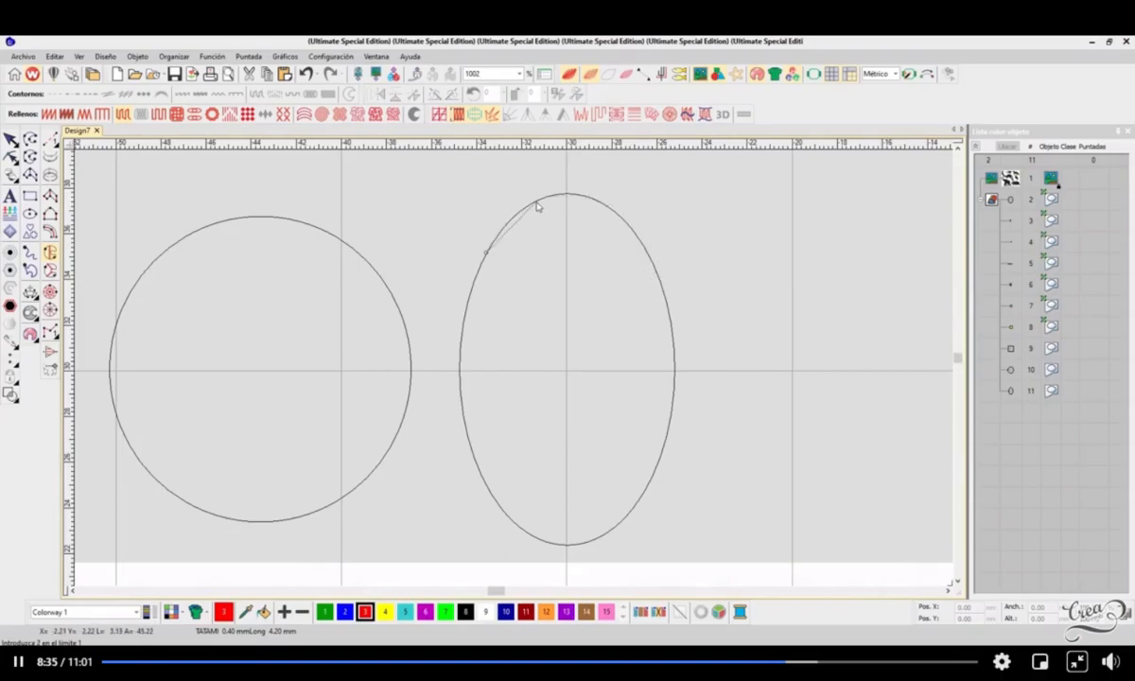
Trace the ellipse's top and right side with six more curve points, ending at the lower right
click(533, 201)
click(589, 196)
click(627, 225)
click(664, 290)
click(669, 423)
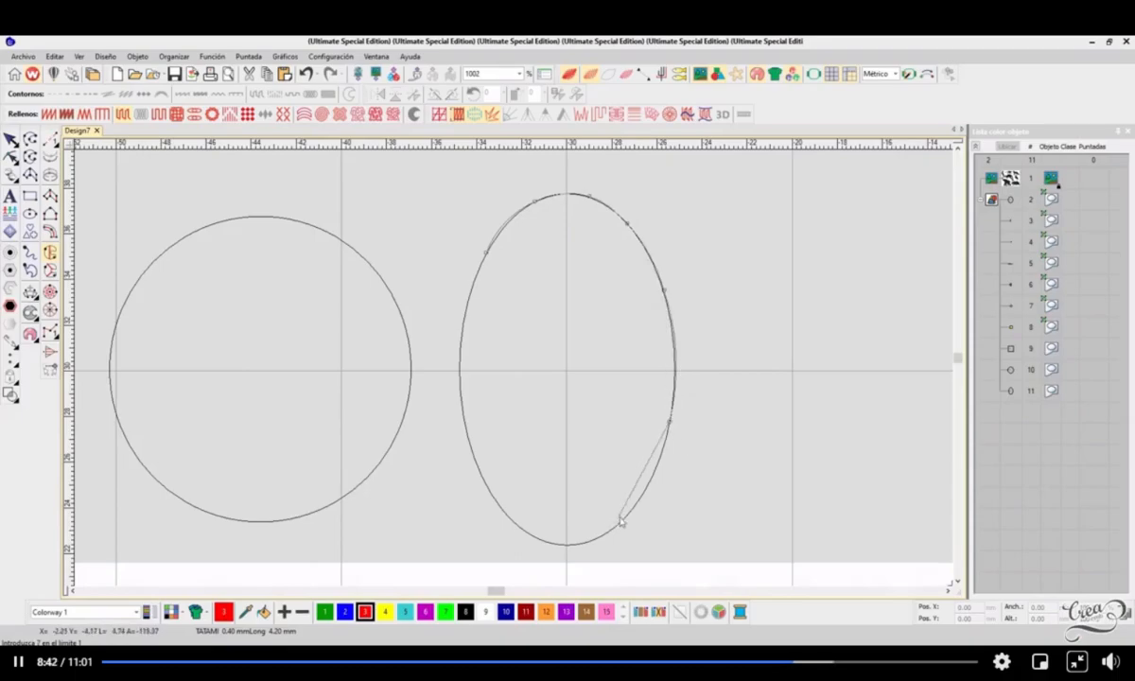
click(623, 519)
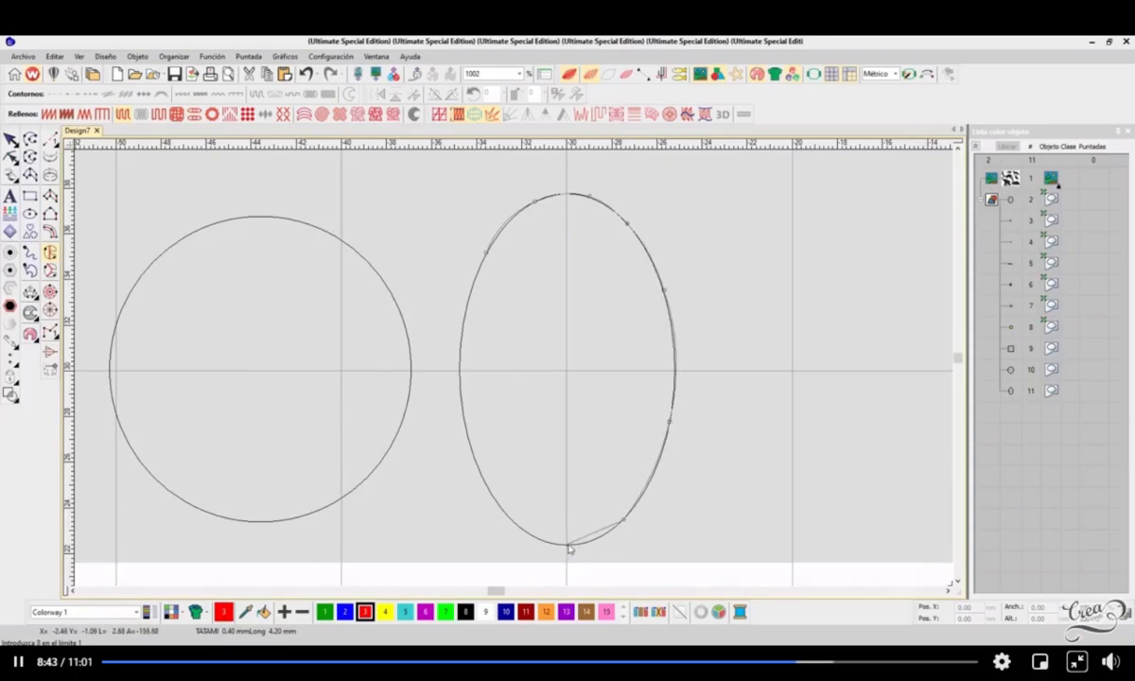
Add closely spaced curve points around the ellipse's bottom up to its lower left, and discard the outline
scroll(568, 547, up, 2)
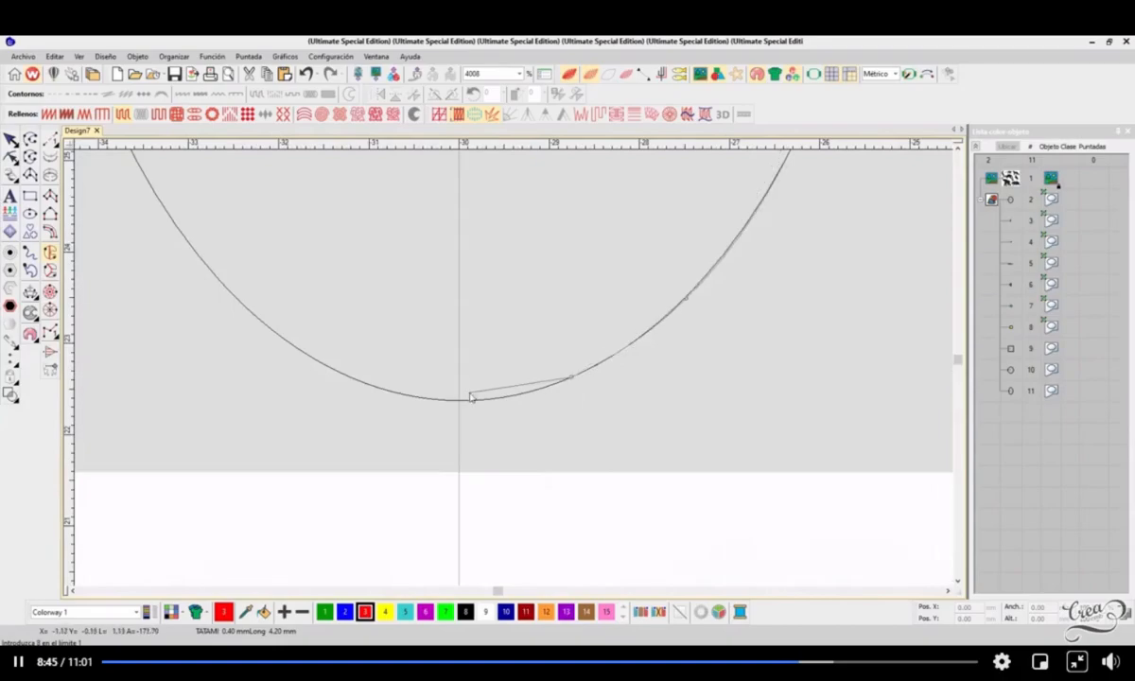
click(453, 399)
click(370, 383)
click(301, 350)
click(212, 275)
click(164, 208)
scroll(166, 208, down, 2)
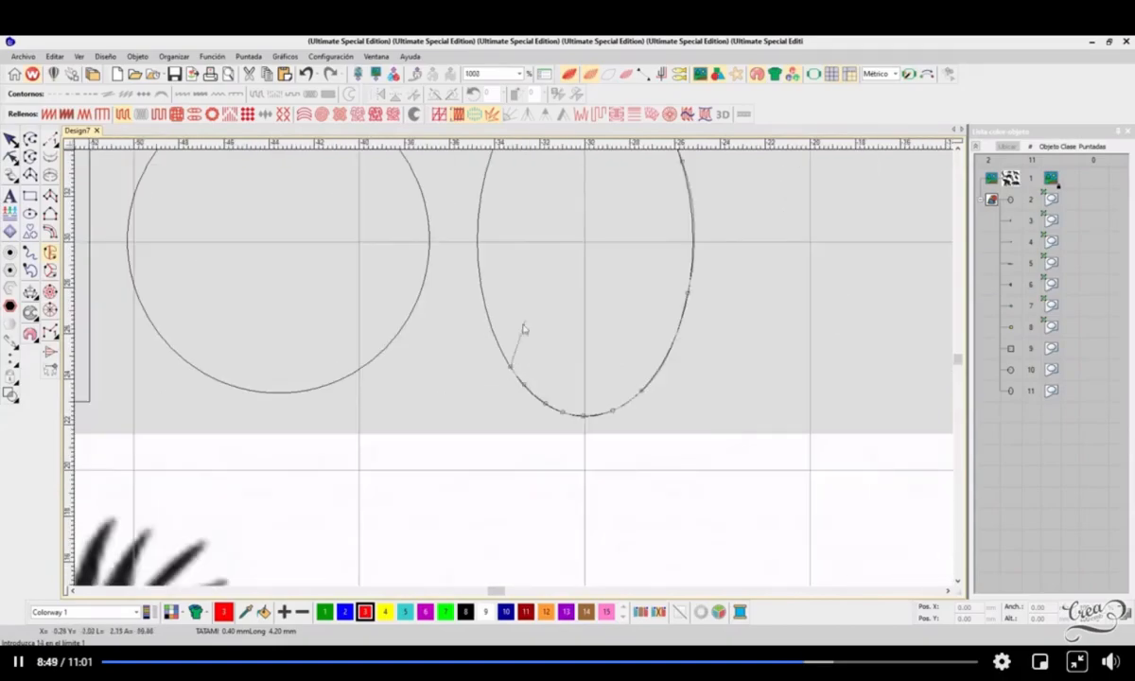
scroll(481, 325, down, 1)
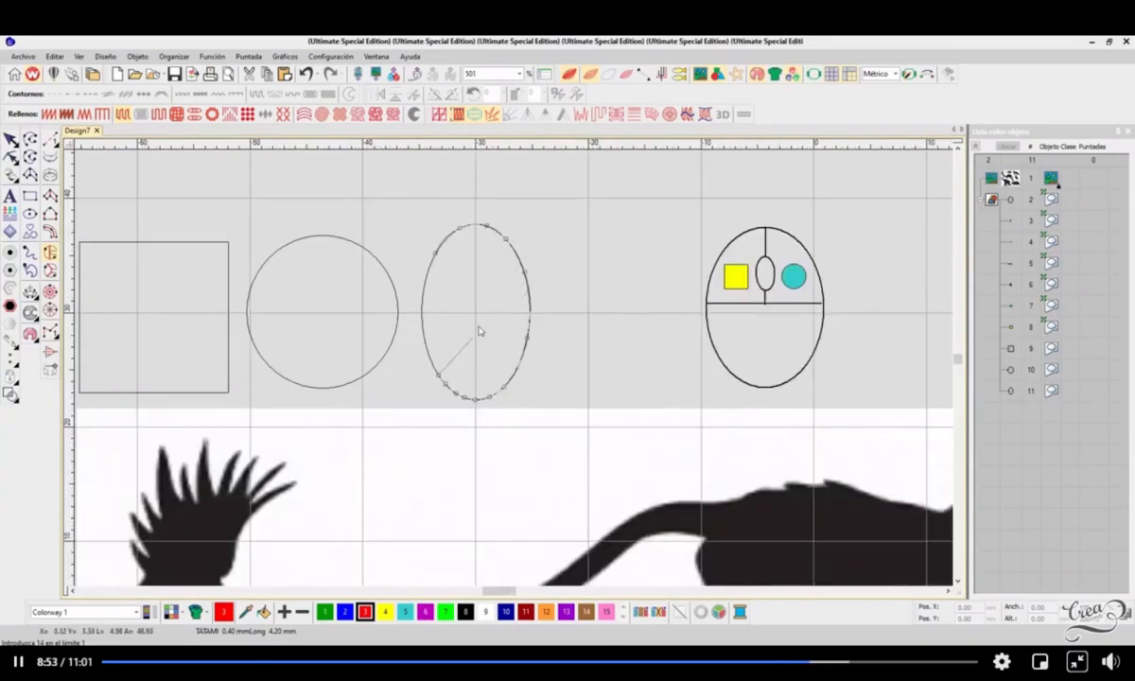
key(Return)
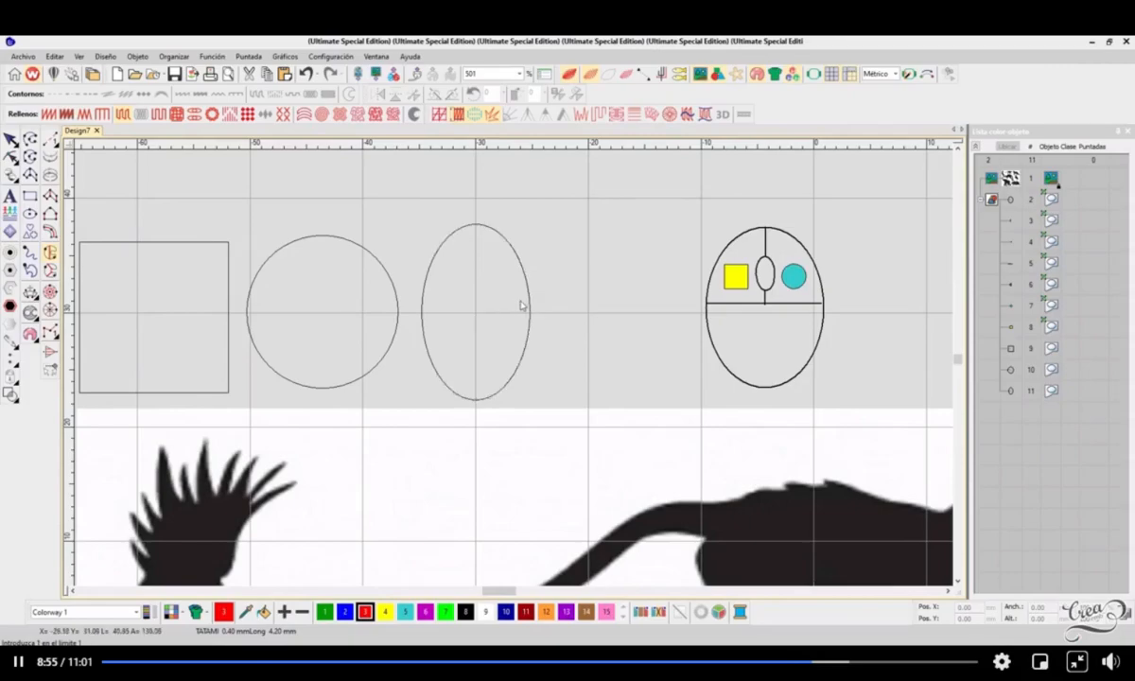
Place two straight points on the circle, at its top and its lower side, and discard the outline
scroll(490, 307, down, 3)
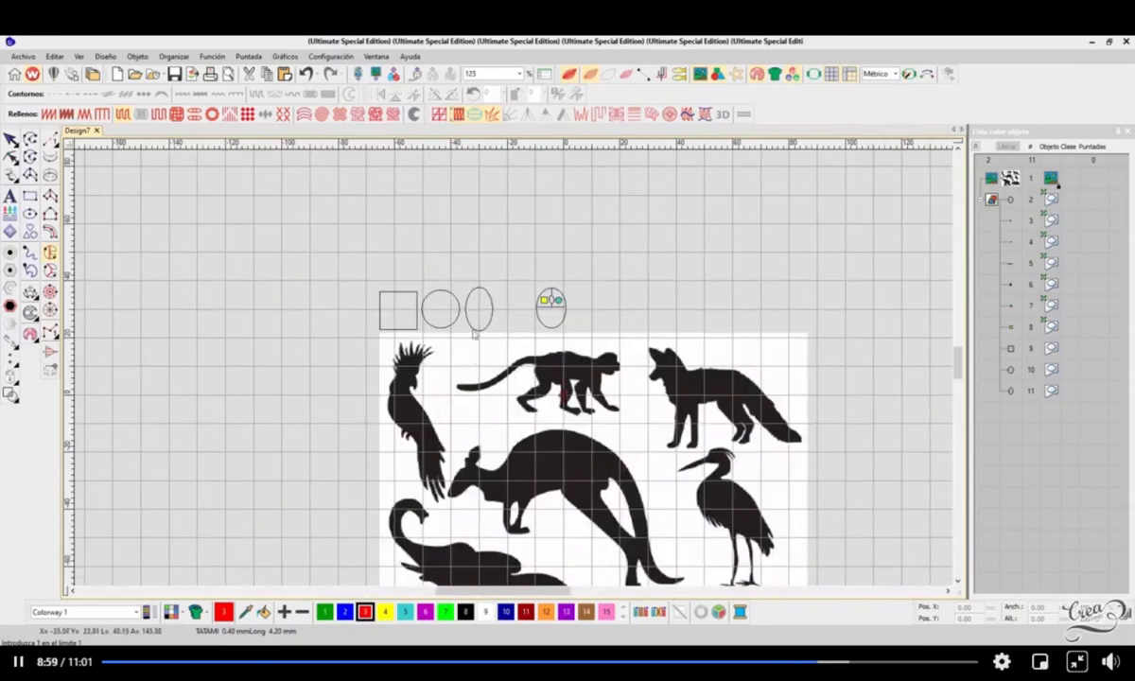
scroll(475, 333, up, 3)
scroll(515, 372, down, 2)
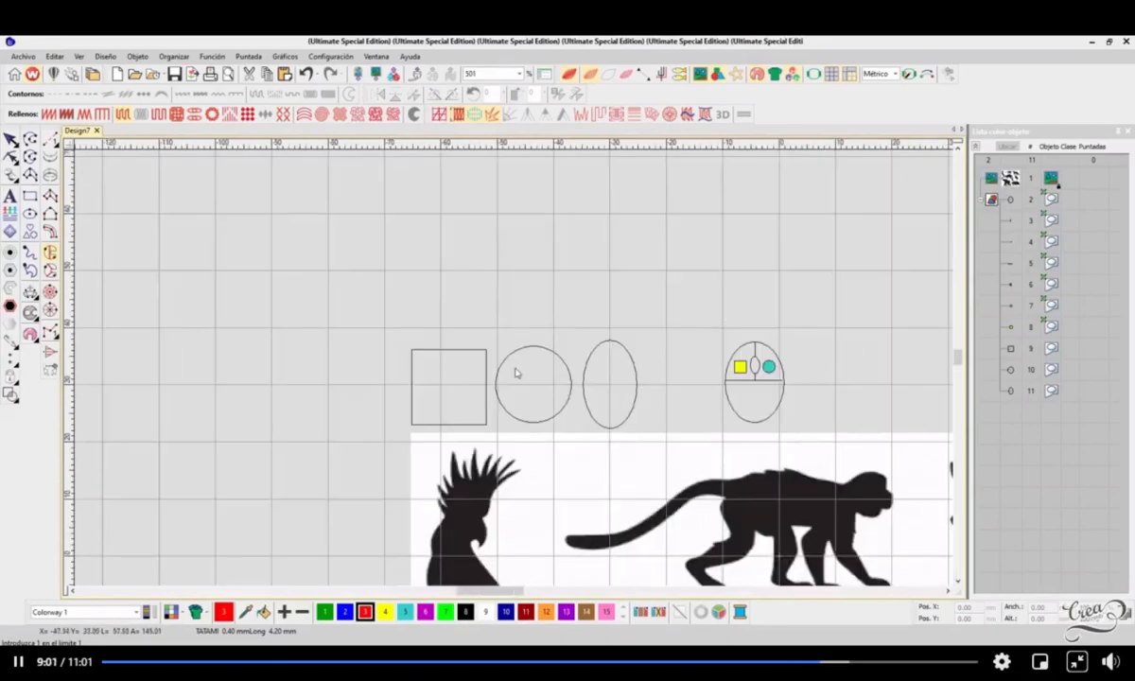
scroll(563, 381, up, 2)
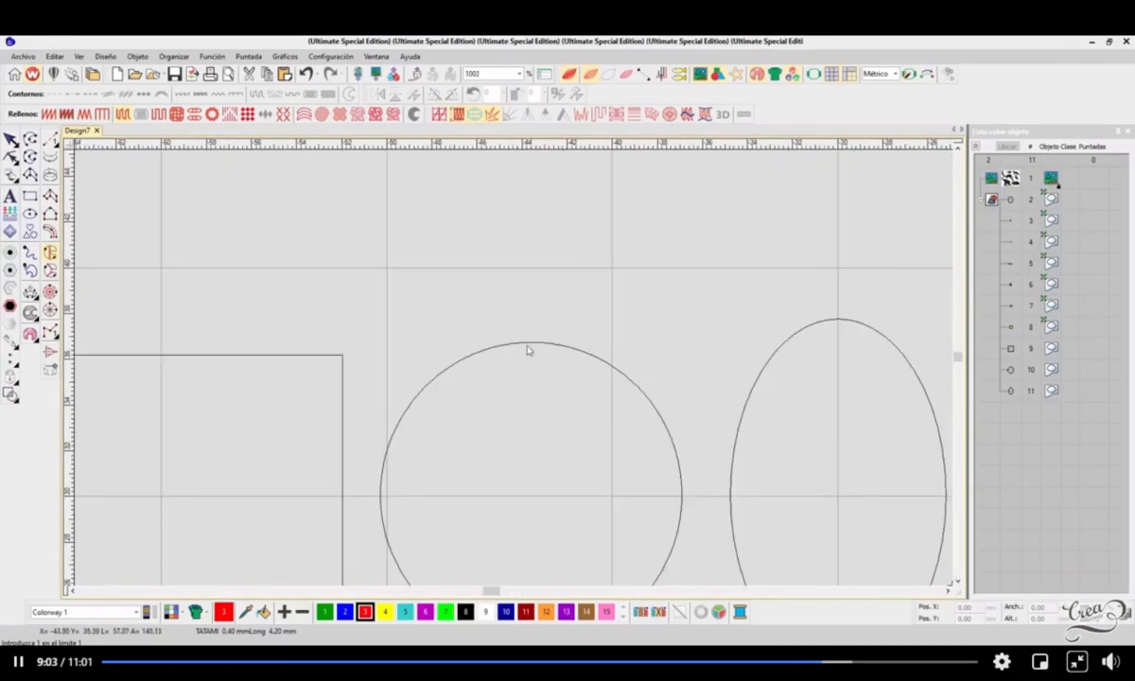
click(528, 345)
click(437, 466)
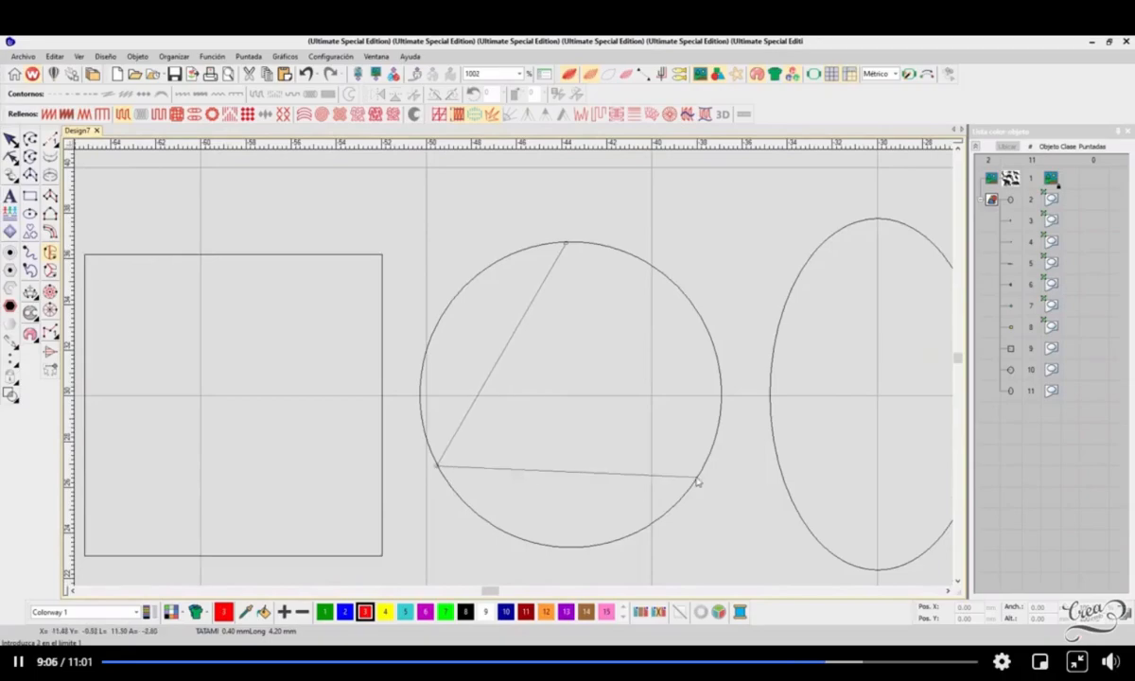
key(Escape)
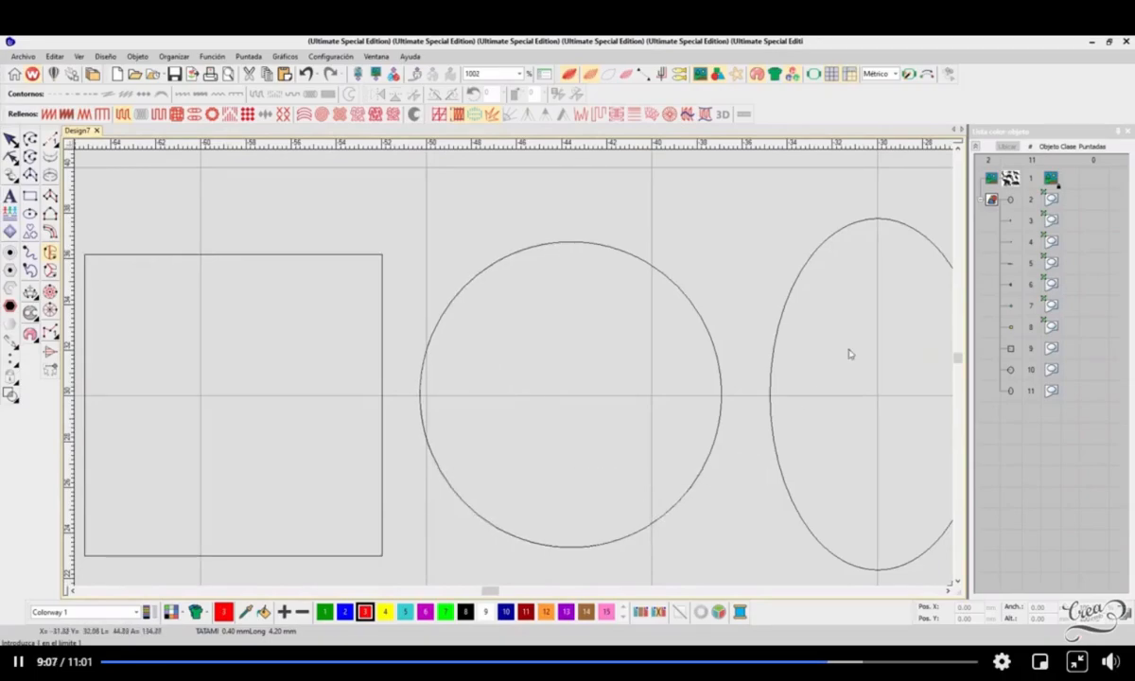
Trace the ellipse with six curve points from its upper right over the top down to its lower left, and discard the outline
key(c)
click(600, 332)
click(541, 299)
click(482, 320)
click(445, 377)
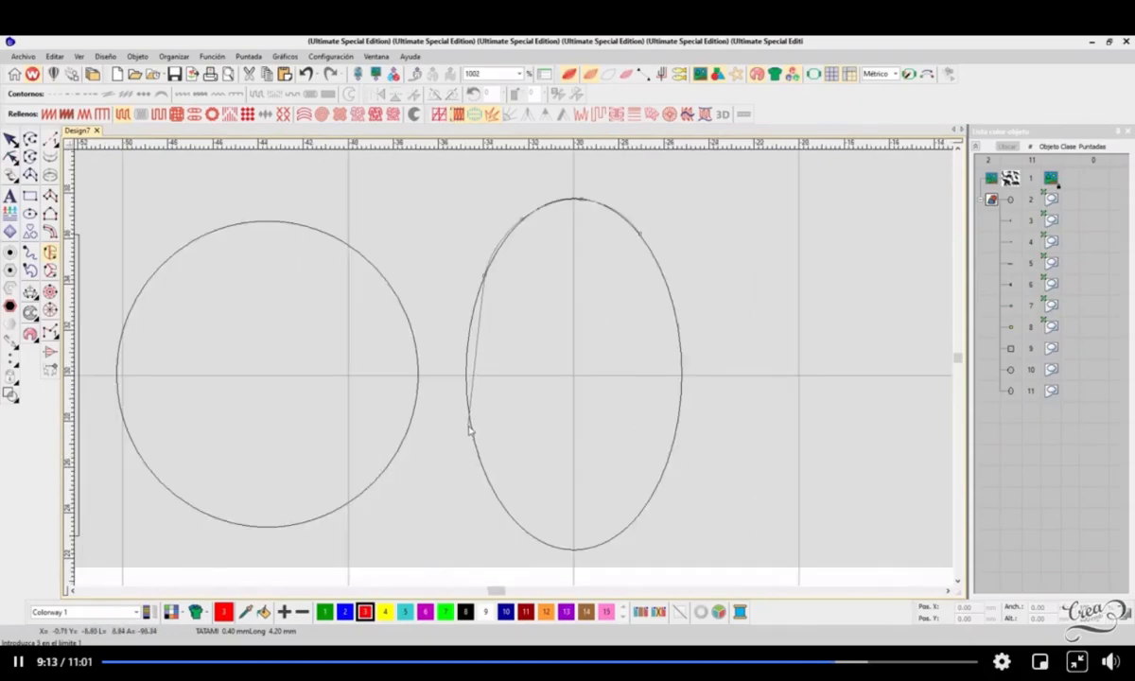
right_click(502, 508)
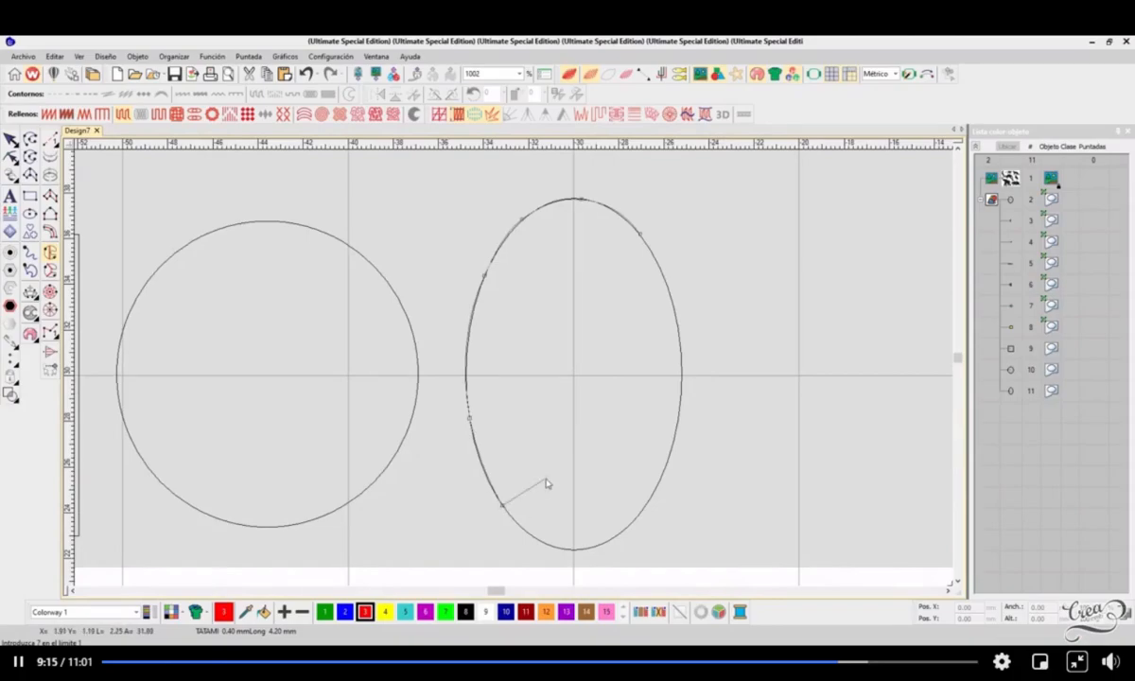
scroll(517, 370, down, 2)
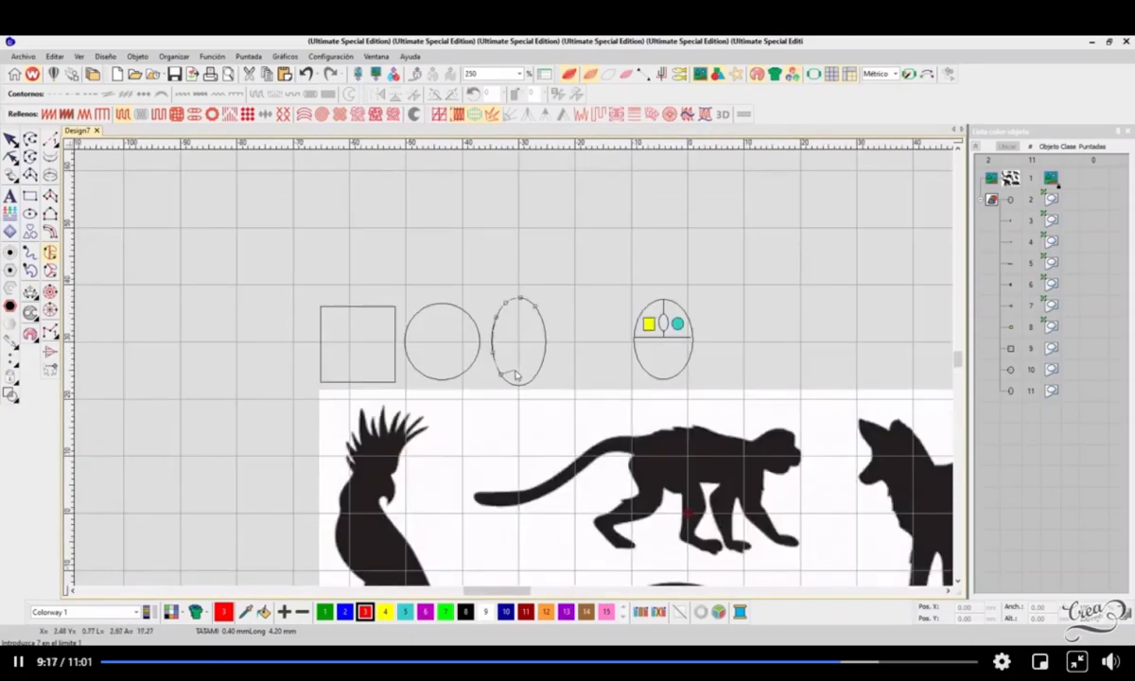
scroll(518, 376, up, 2)
scroll(518, 374, down, 1)
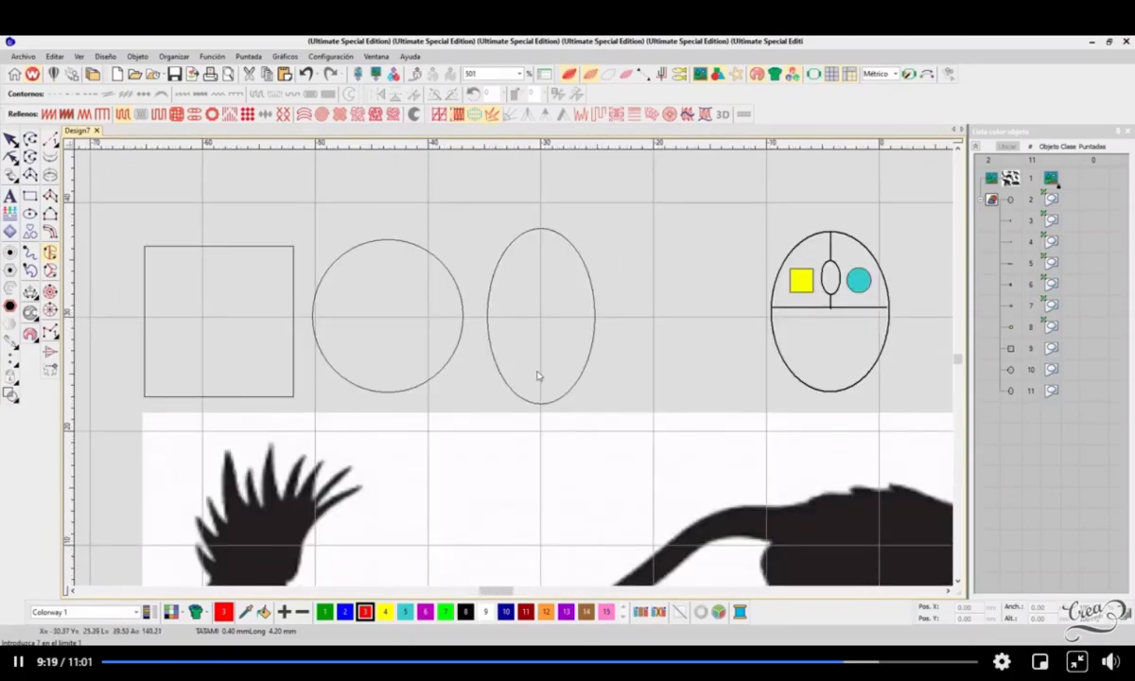
Start an outline on the elephant with curve points around the rounded corner where the front leg meets the belly
scroll(609, 389, down, 2)
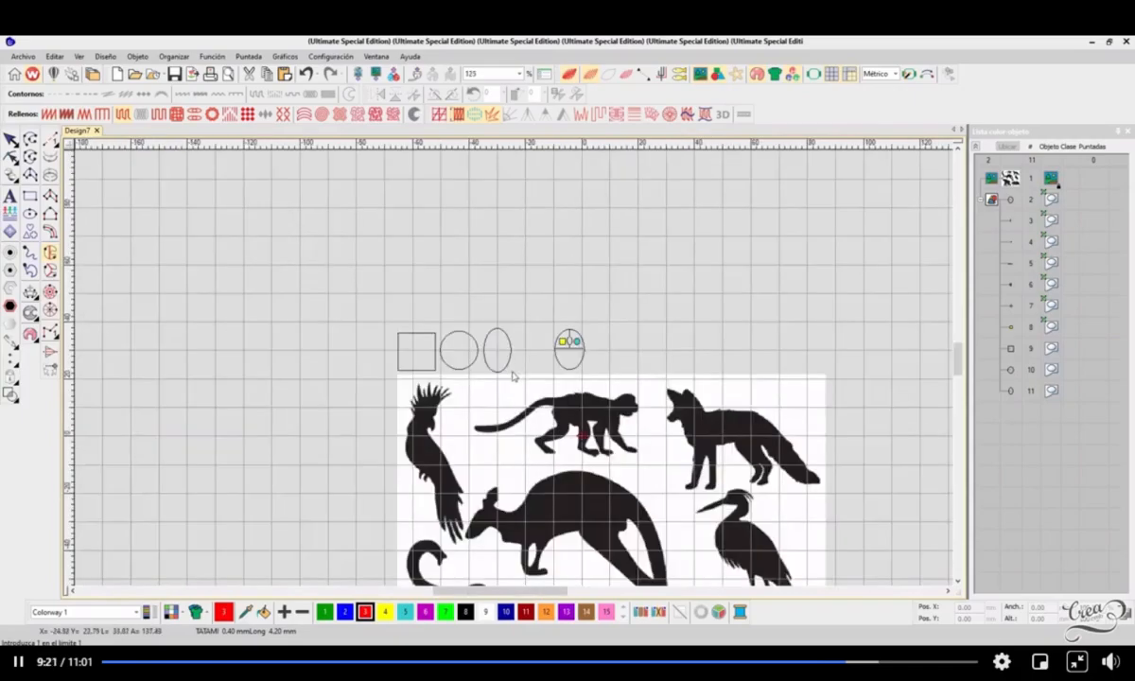
scroll(580, 485, down, 1)
scroll(517, 358, up, 3)
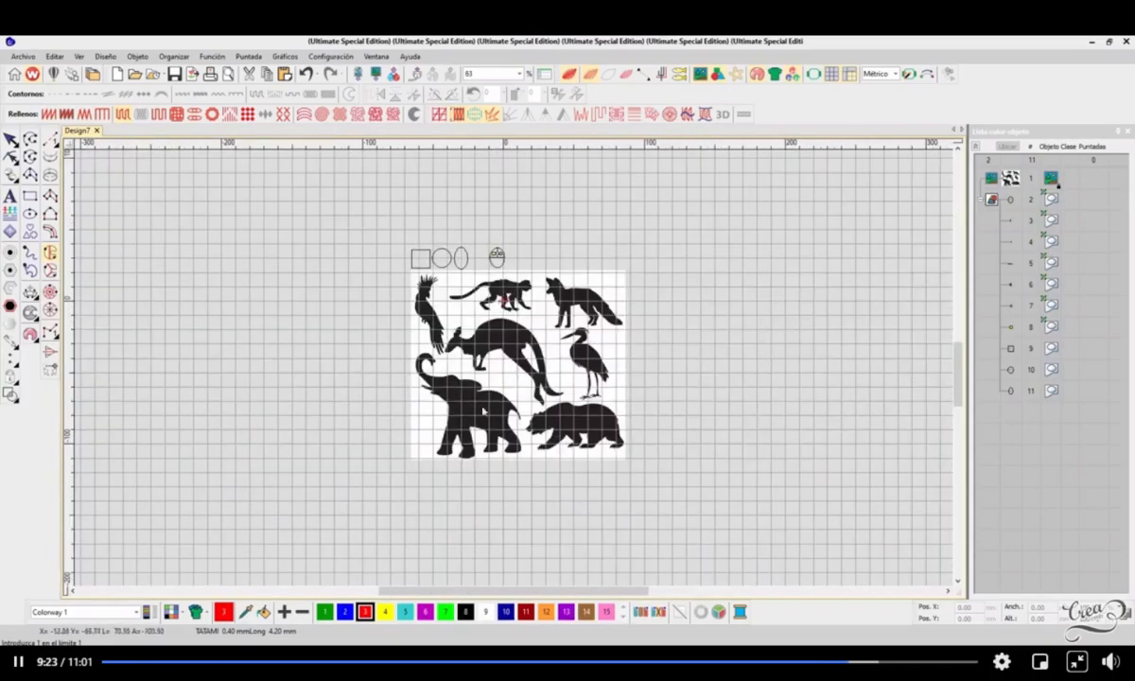
scroll(517, 358, down, 1)
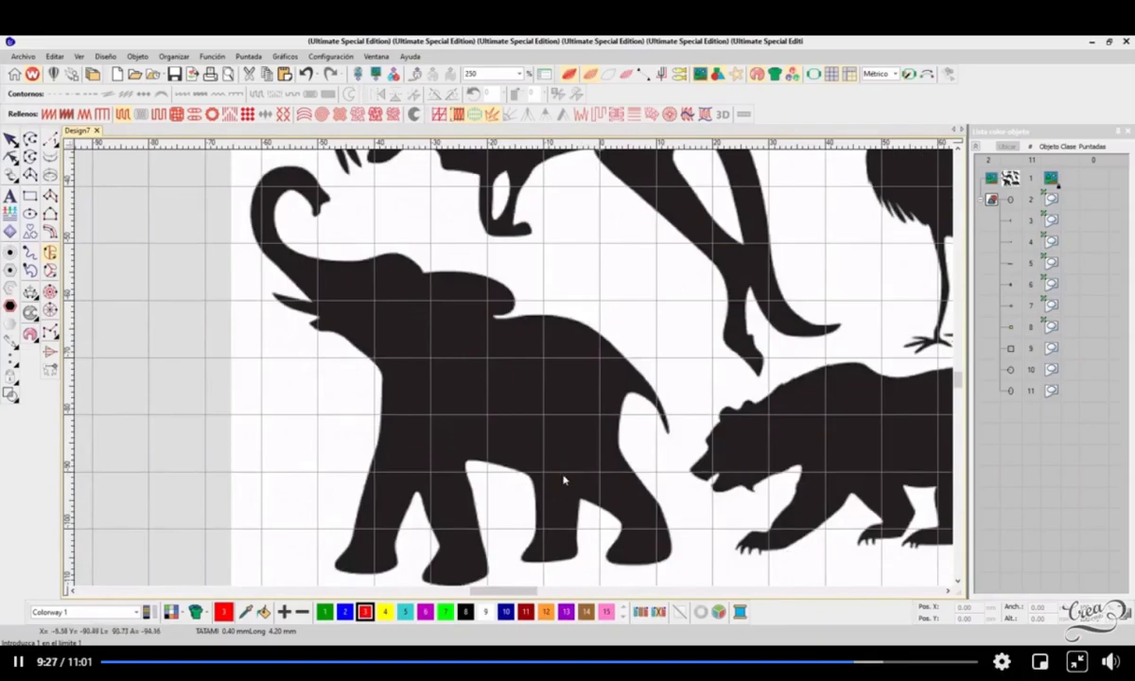
scroll(518, 367, up, 3)
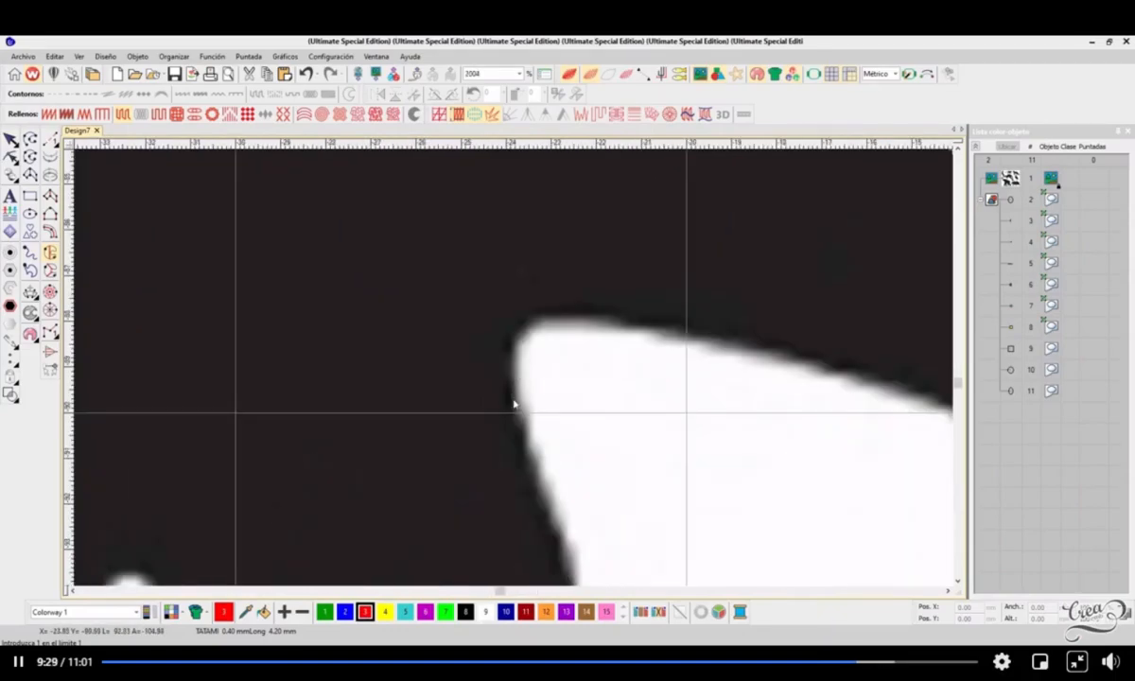
right_click(531, 325)
right_click(563, 318)
right_click(618, 323)
scroll(853, 429, down, 3)
scroll(514, 373, up, 2)
scroll(515, 372, down, 1)
scroll(505, 352, up, 1)
Continue the outline with curve points along the elephant's belly and down the front edge of the first hind leg
right_click(505, 369)
right_click(500, 366)
right_click(578, 395)
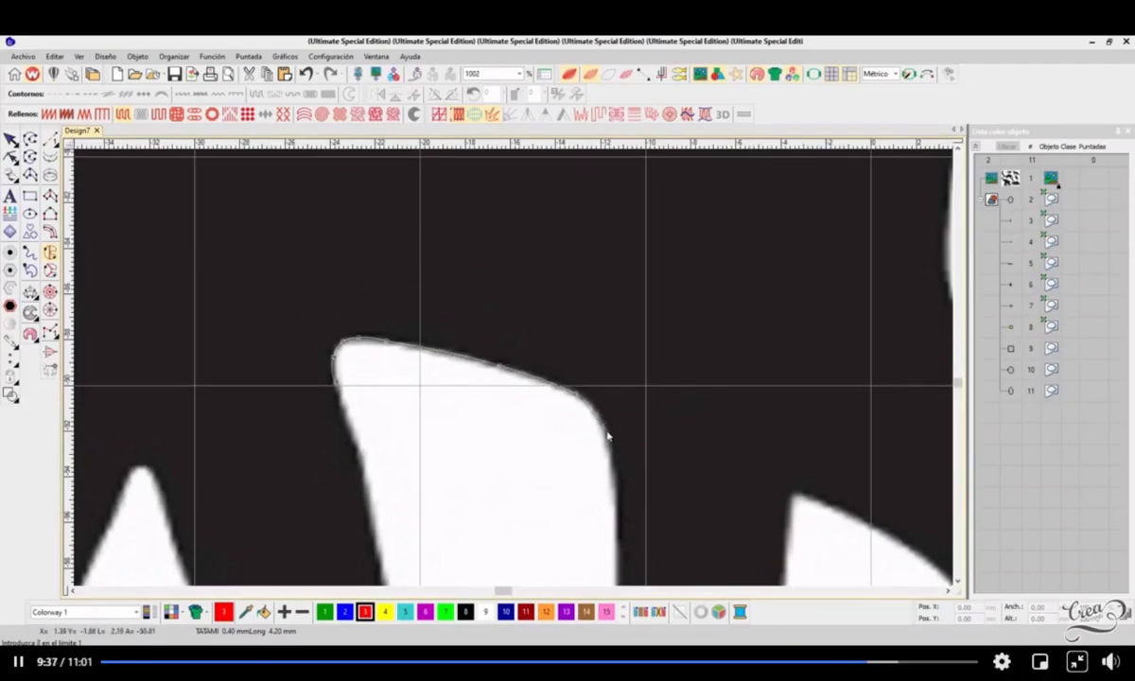
right_click(613, 487)
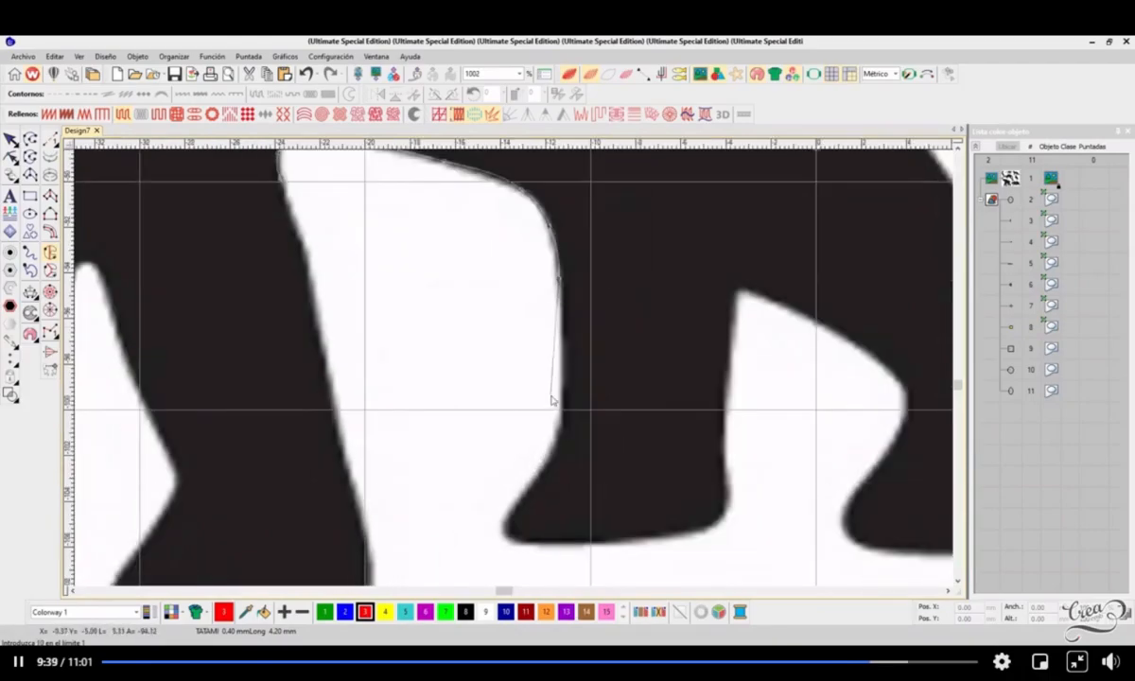
right_click(562, 389)
right_click(554, 444)
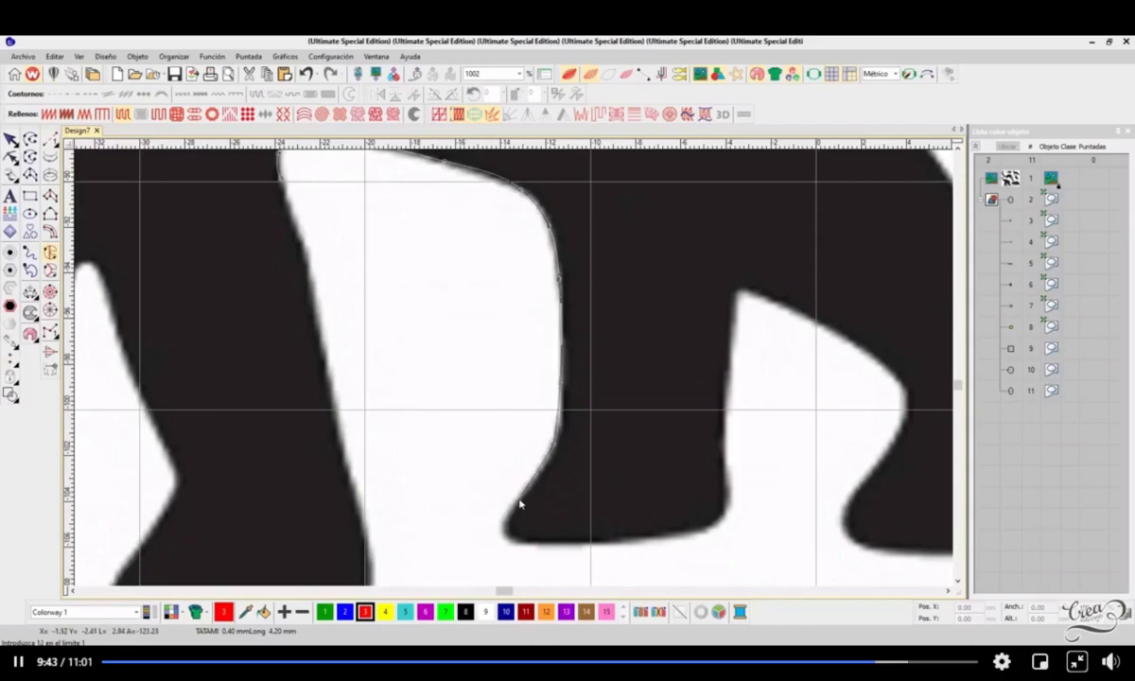
Trace the first hind foot with curve points around its toe, along the sole and around the heel
right_click(512, 511)
right_click(506, 526)
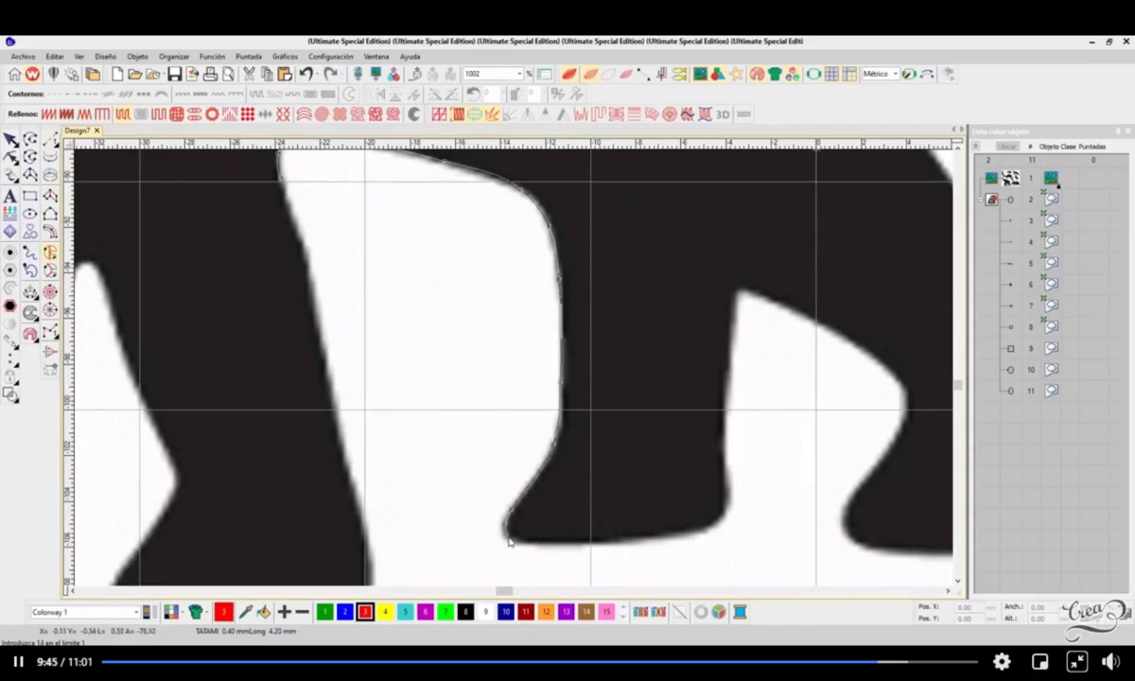
right_click(524, 543)
right_click(634, 540)
right_click(714, 530)
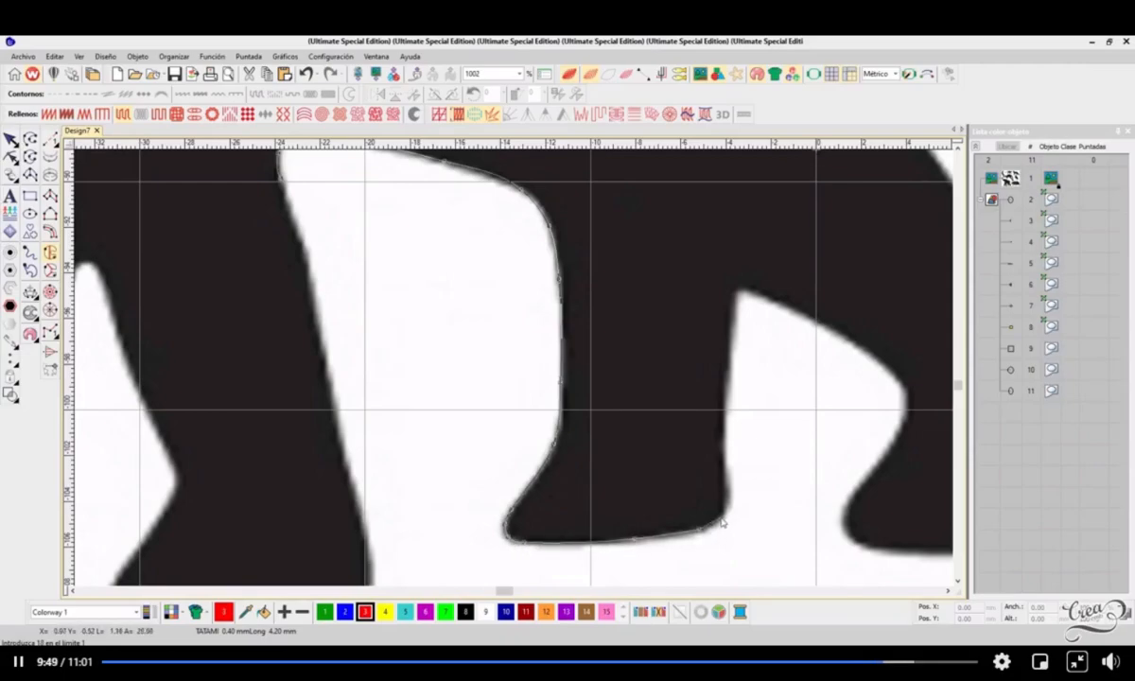
right_click(728, 500)
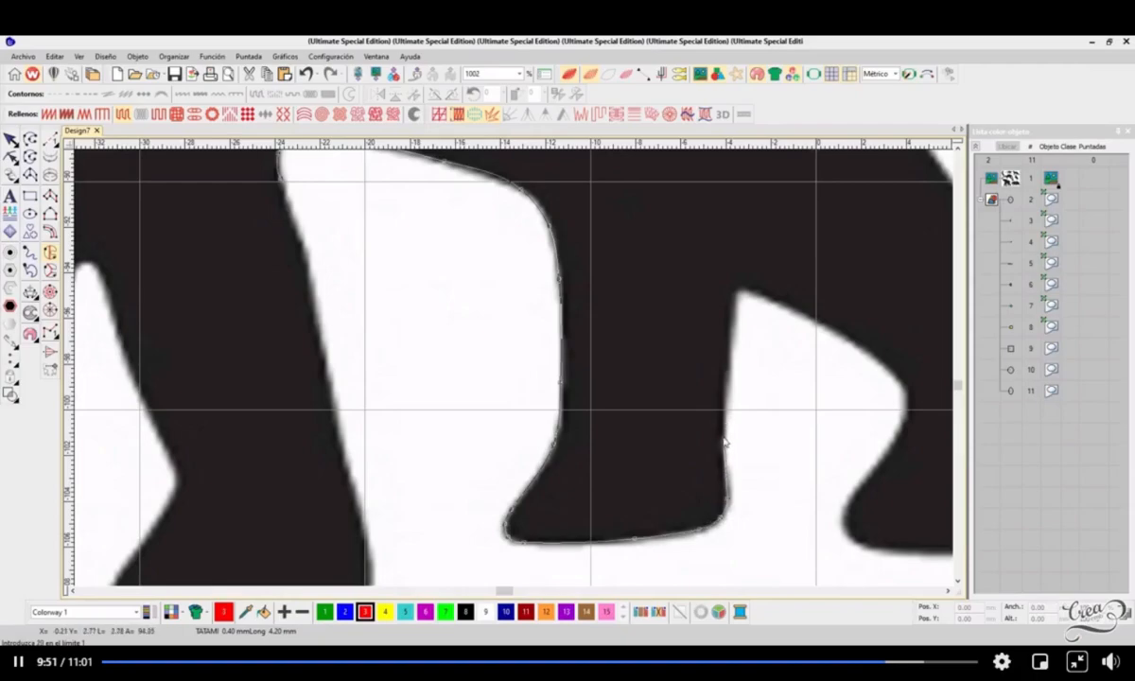
Trace the back edge of the first hind leg with closely spaced curve points up to the gap between the hind legs
scroll(727, 441, up, 1)
right_click(508, 427)
right_click(506, 354)
right_click(506, 274)
right_click(515, 299)
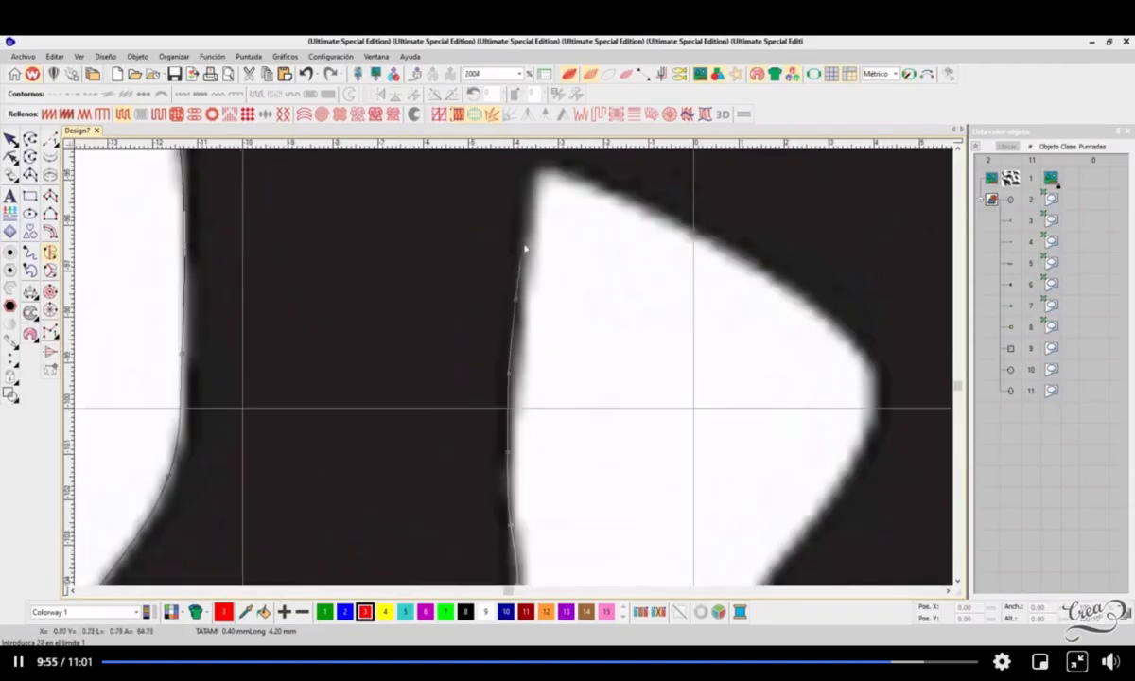
right_click(528, 191)
scroll(516, 374, down, 1)
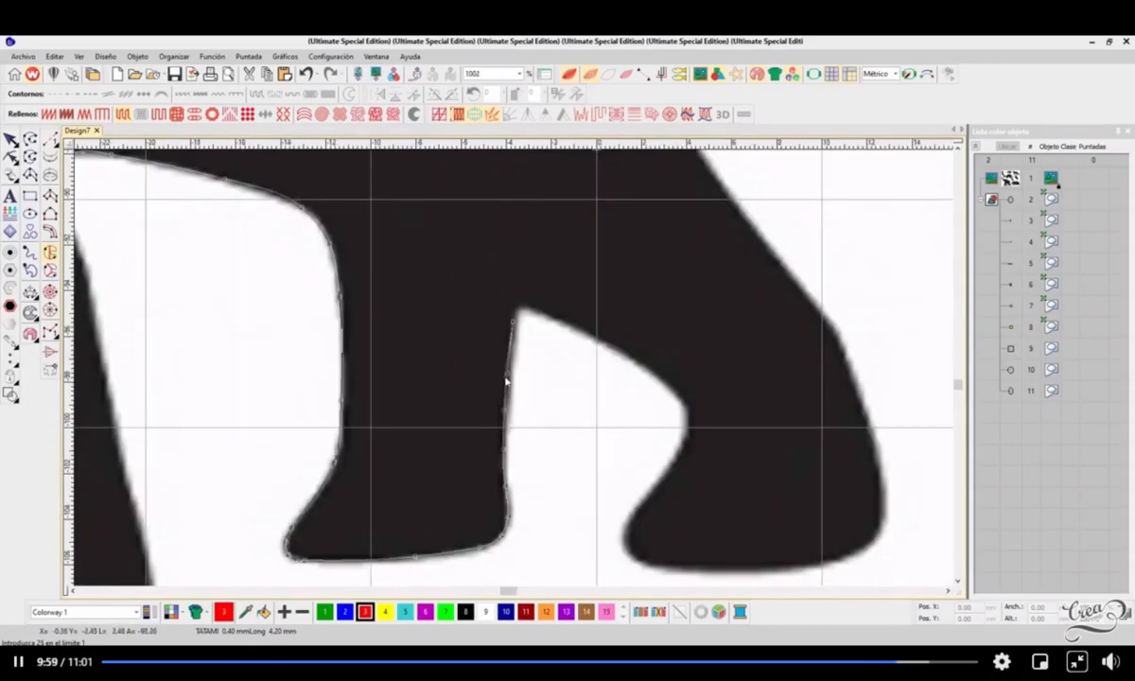
Replace the last points on the leg's back edge with one curve point midway and one near the gap's upper corner
key(BackSpace)
key(BackSpace)
key(BackSpace)
right_click(506, 442)
click(516, 310)
Try continuing past the gap's sharp upper corner with two curve points on its slanted edge, and remove them
scroll(544, 304, up, 3)
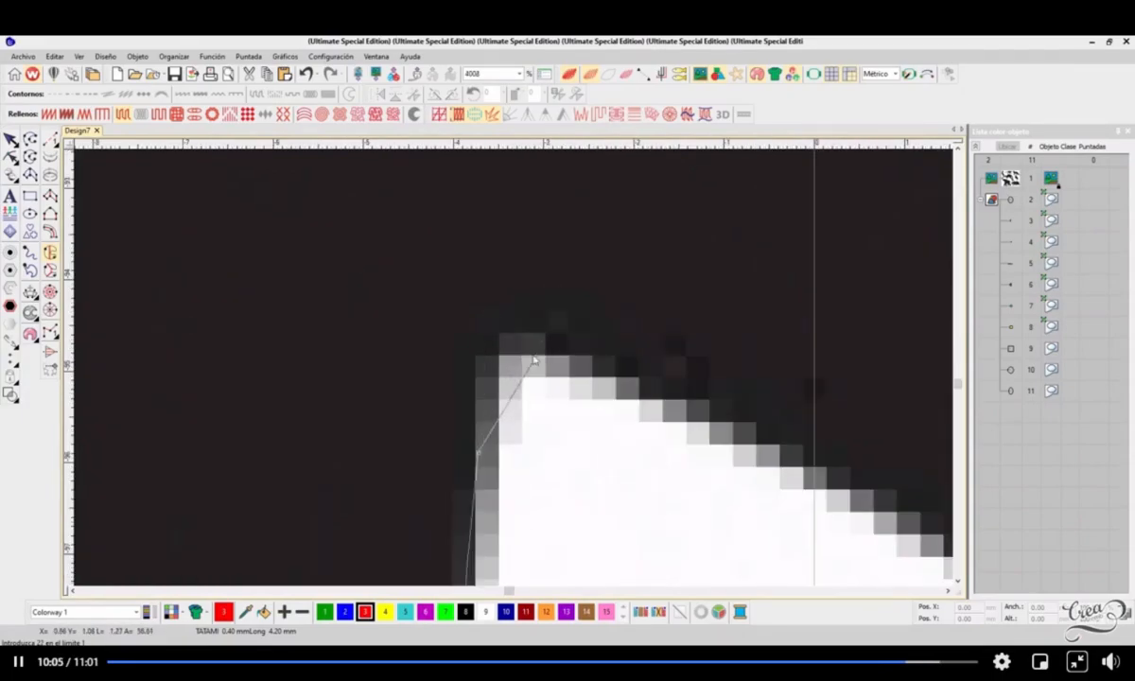
scroll(516, 374, down, 3)
scroll(515, 373, up, 3)
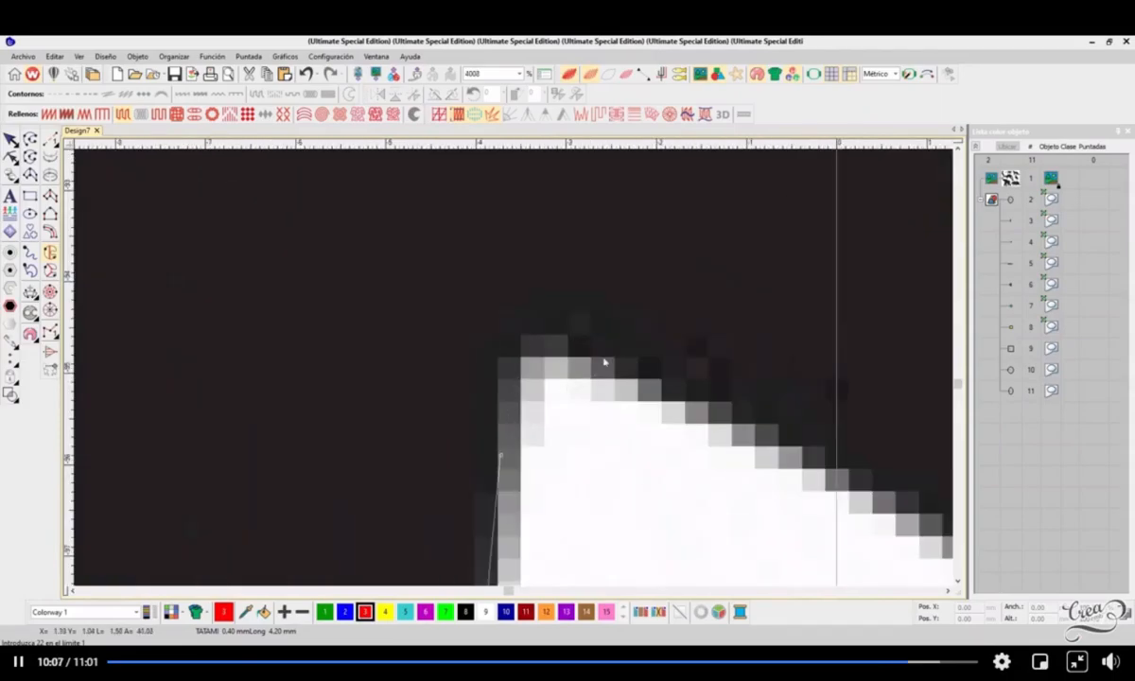
scroll(516, 372, down, 2)
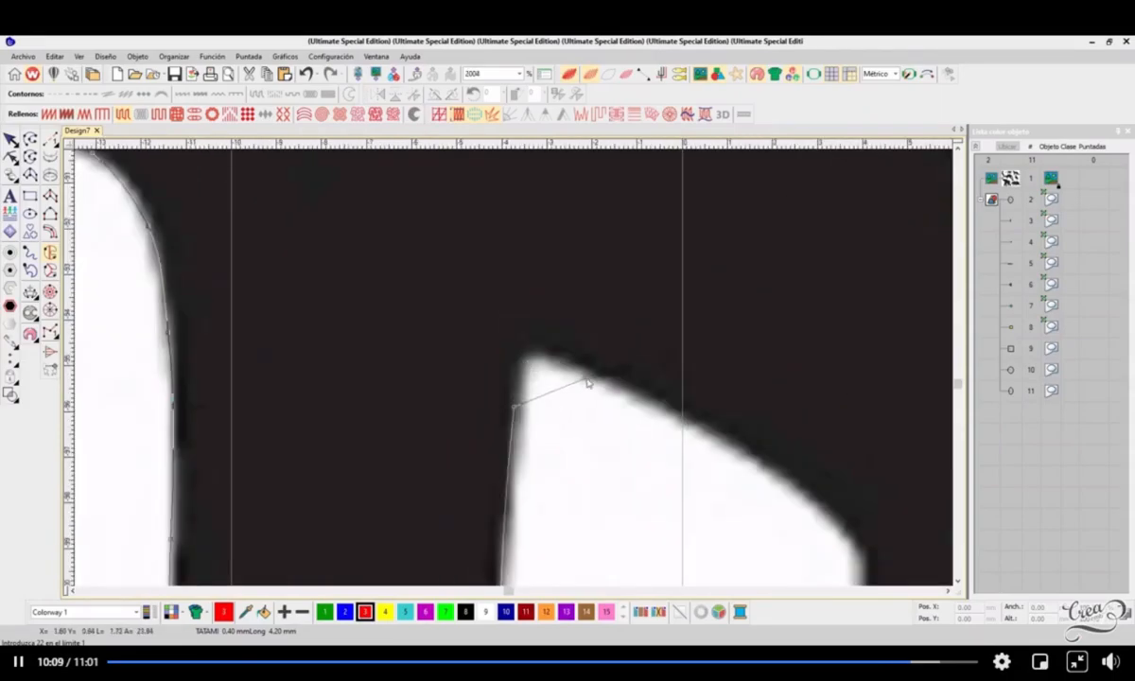
scroll(516, 375, down, 2)
right_click(519, 368)
right_click(571, 394)
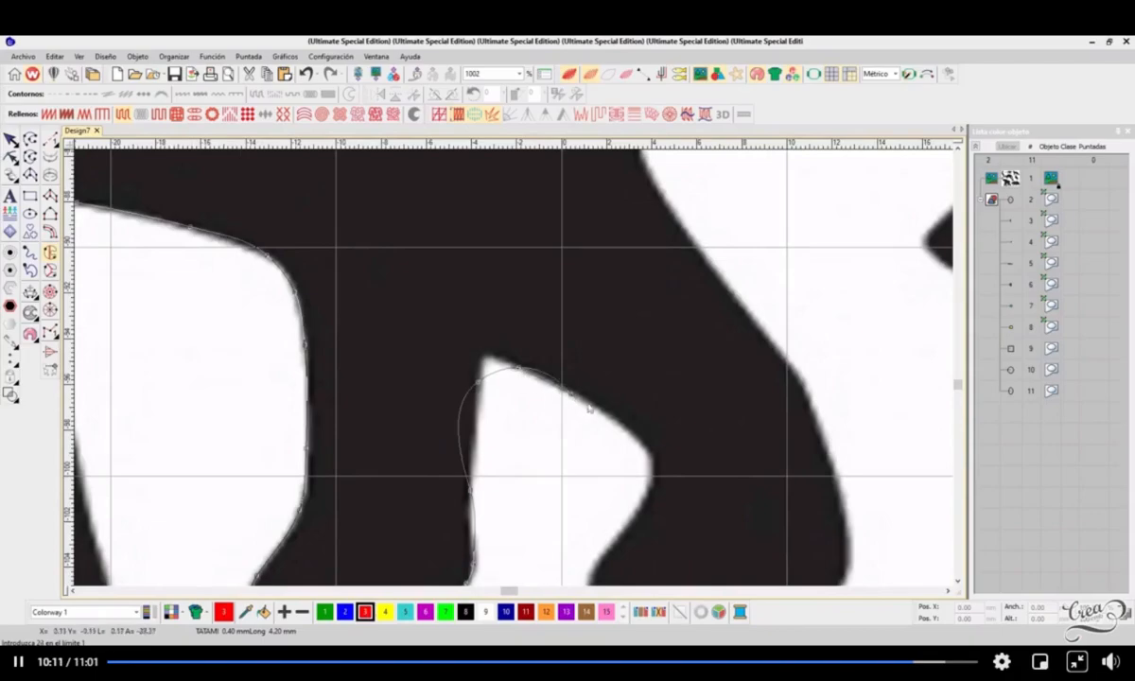
scroll(532, 377, up, 1)
key(BackSpace)
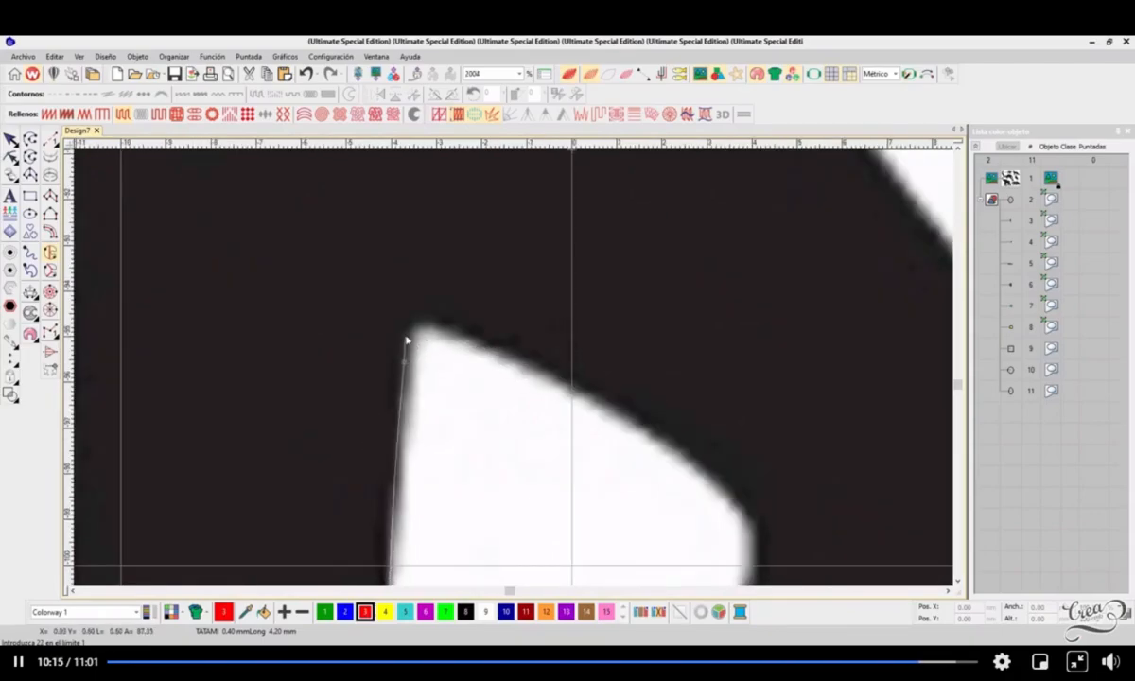
Trace the sharp corner between the hind legs with closely spaced points, and continue along the slanted edge around the bend
click(412, 328)
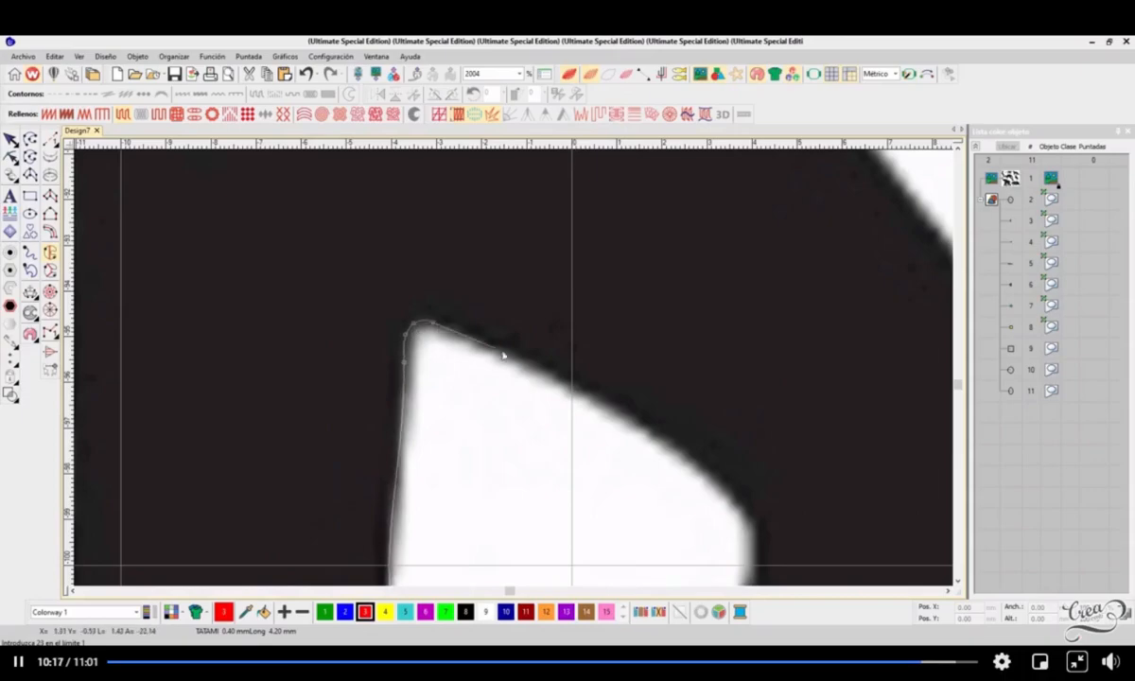
click(516, 301)
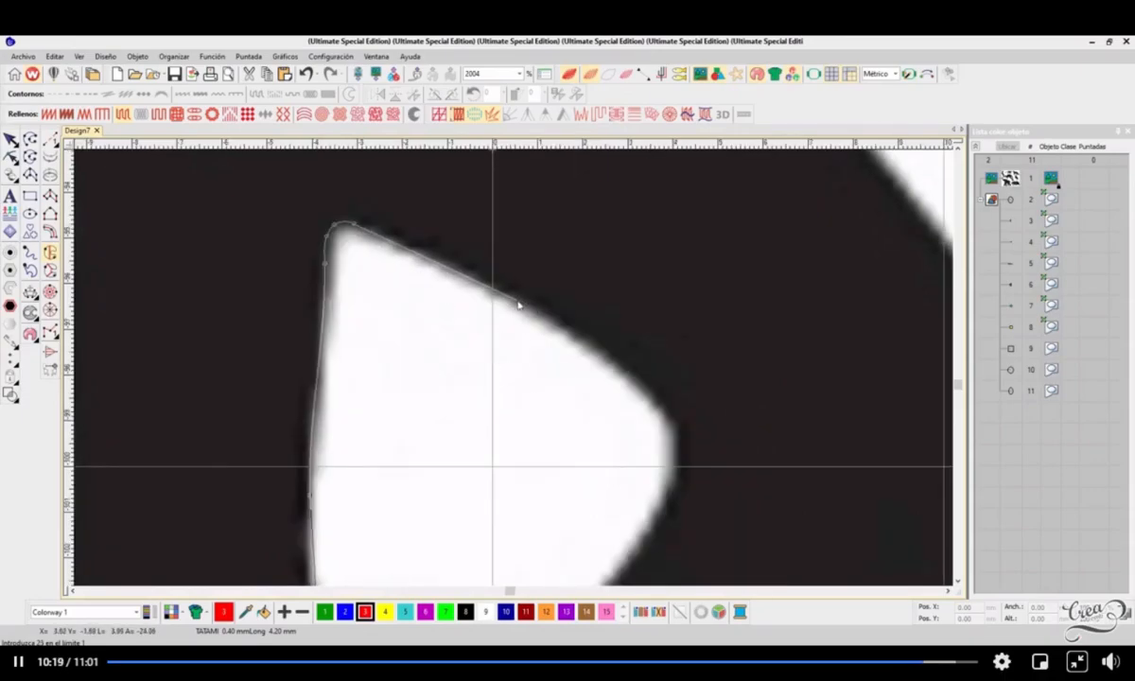
click(638, 388)
right_click(636, 383)
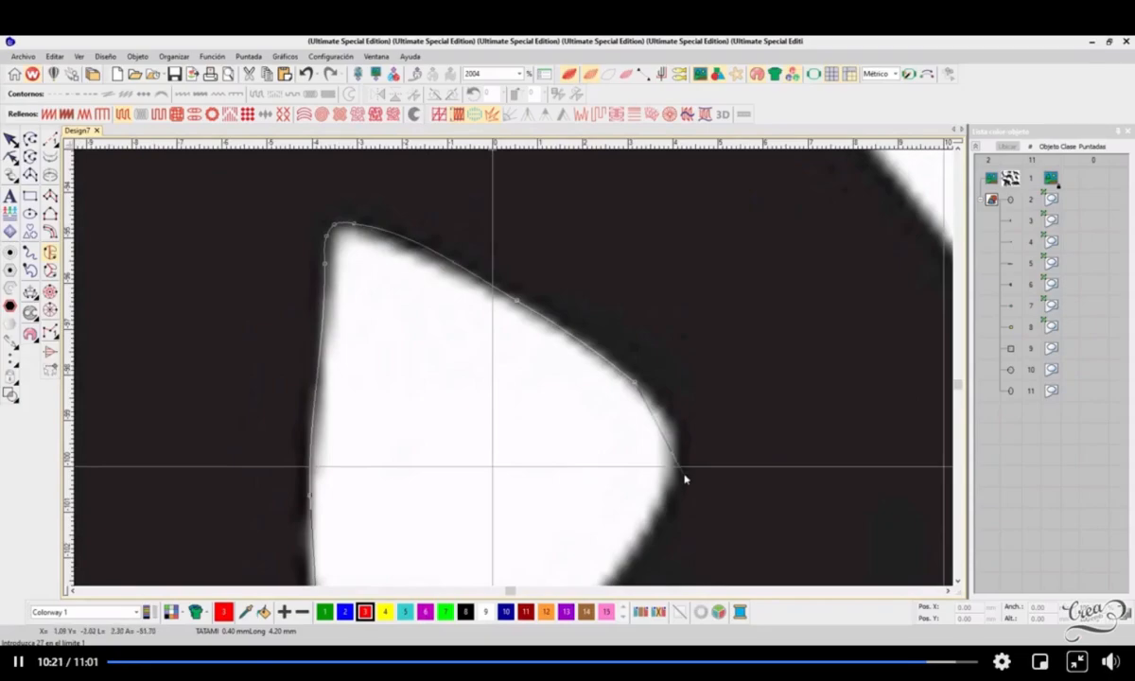
right_click(670, 441)
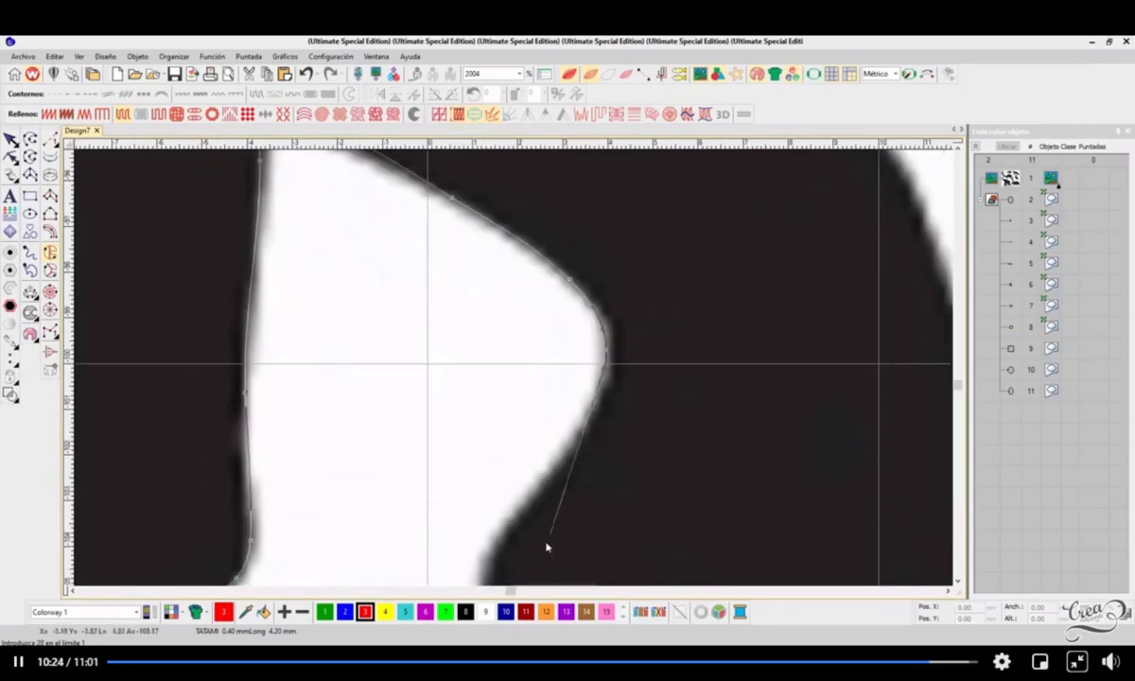
Trace the front edge of the rearmost leg with curve points down to its foot and around the toe
right_click(556, 465)
right_click(585, 335)
right_click(572, 383)
right_click(587, 409)
right_click(629, 431)
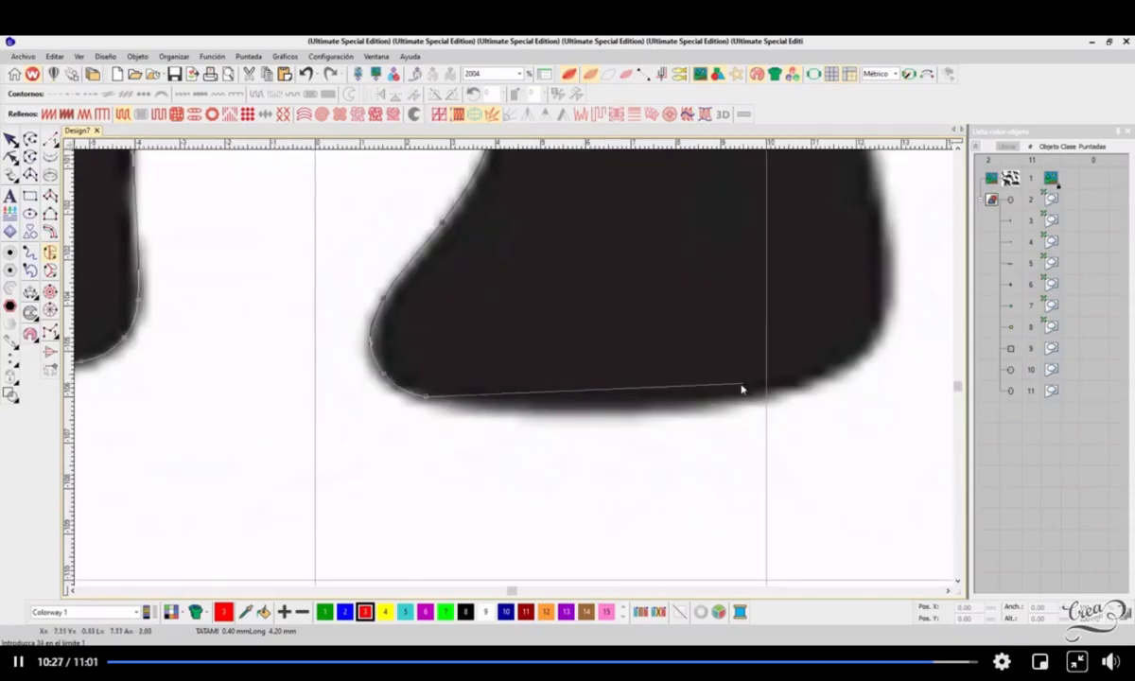
Trace the rearmost foot with four curve points along the sole and up around the heel
right_click(647, 408)
right_click(812, 379)
right_click(867, 333)
right_click(888, 279)
scroll(887, 278, down, 3)
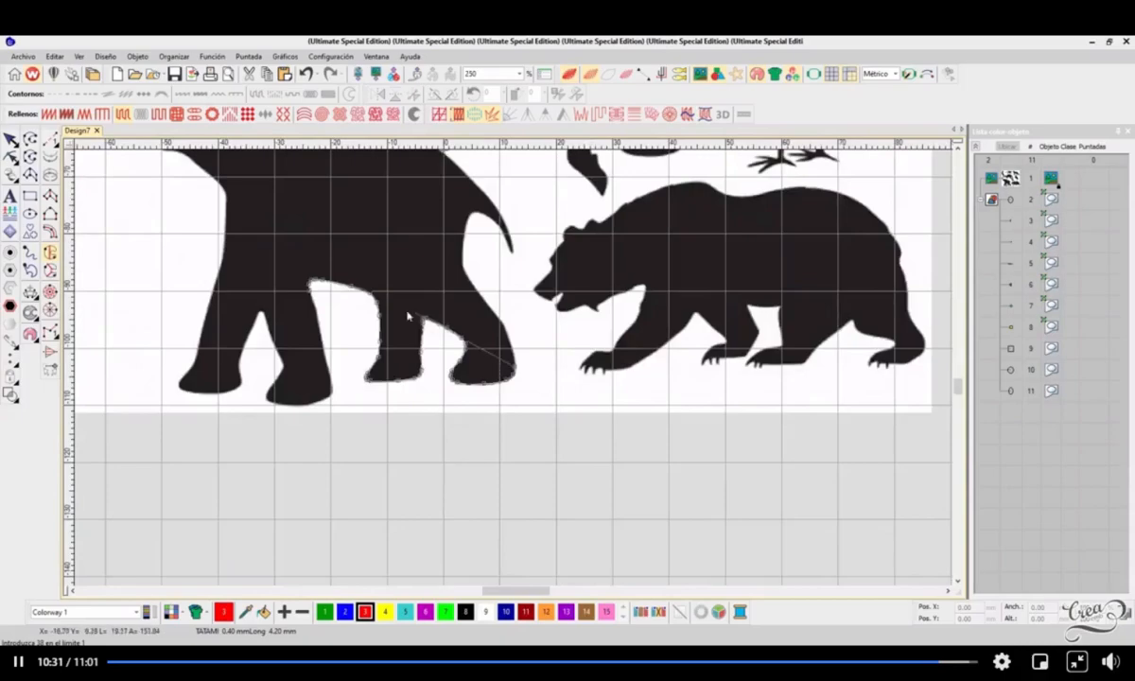
Check the traced points along the elephant's belly and hind legs, and discard the outline
scroll(383, 321, up, 2)
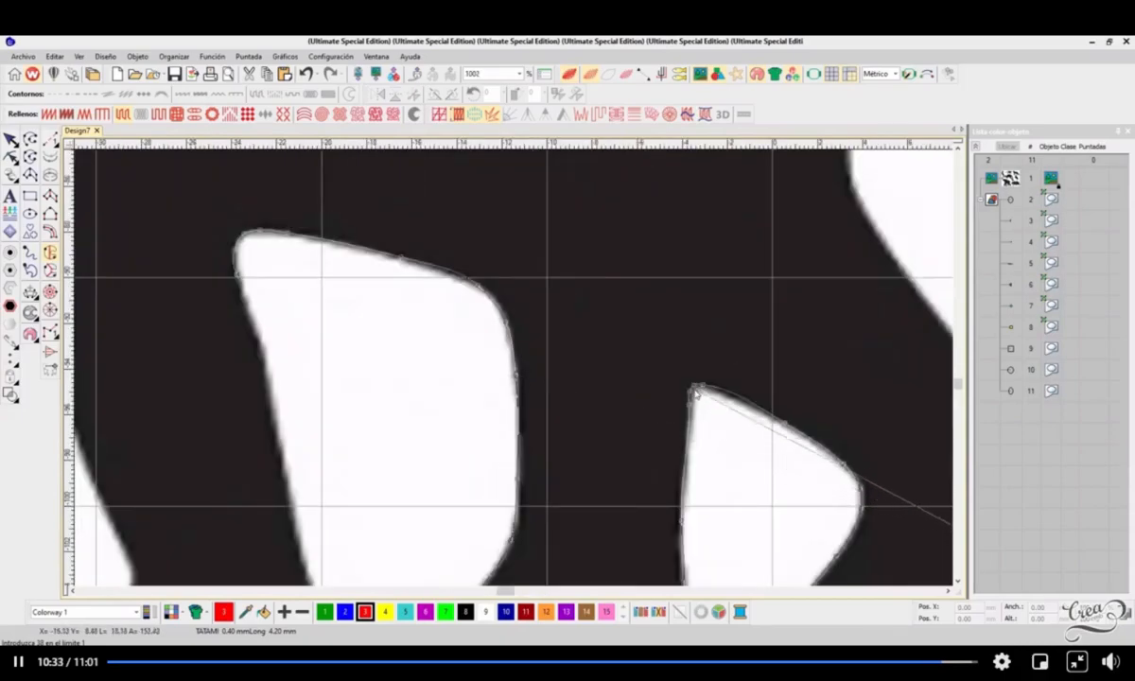
scroll(696, 398, down, 2)
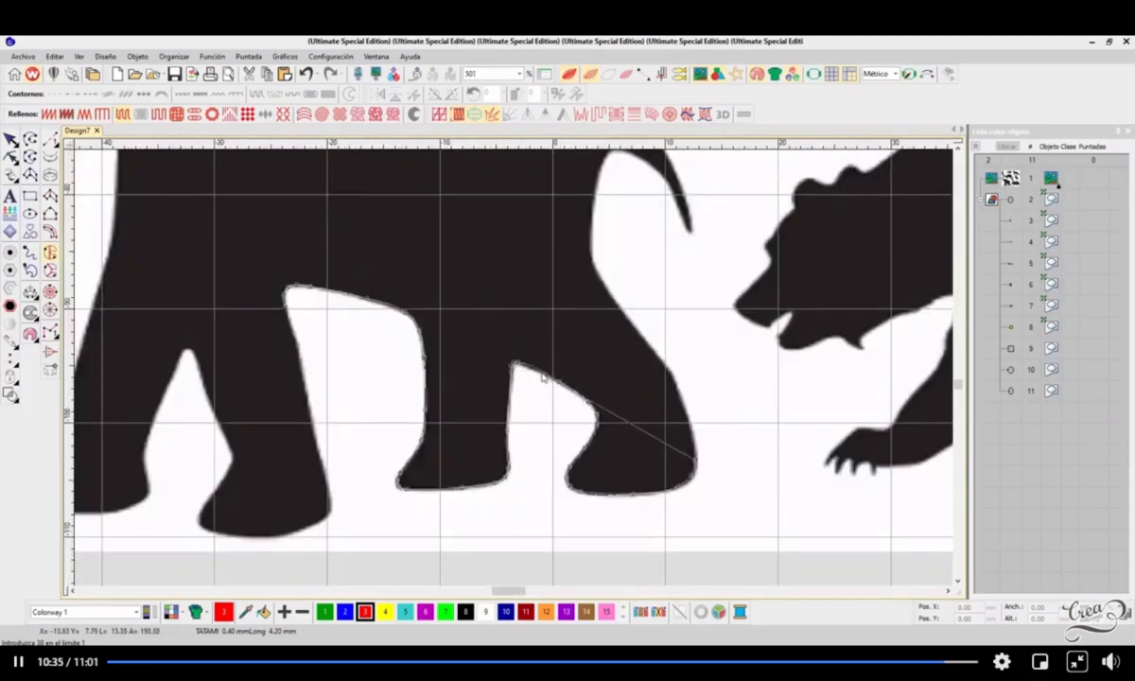
scroll(614, 435, down, 2)
scroll(517, 372, down, 2)
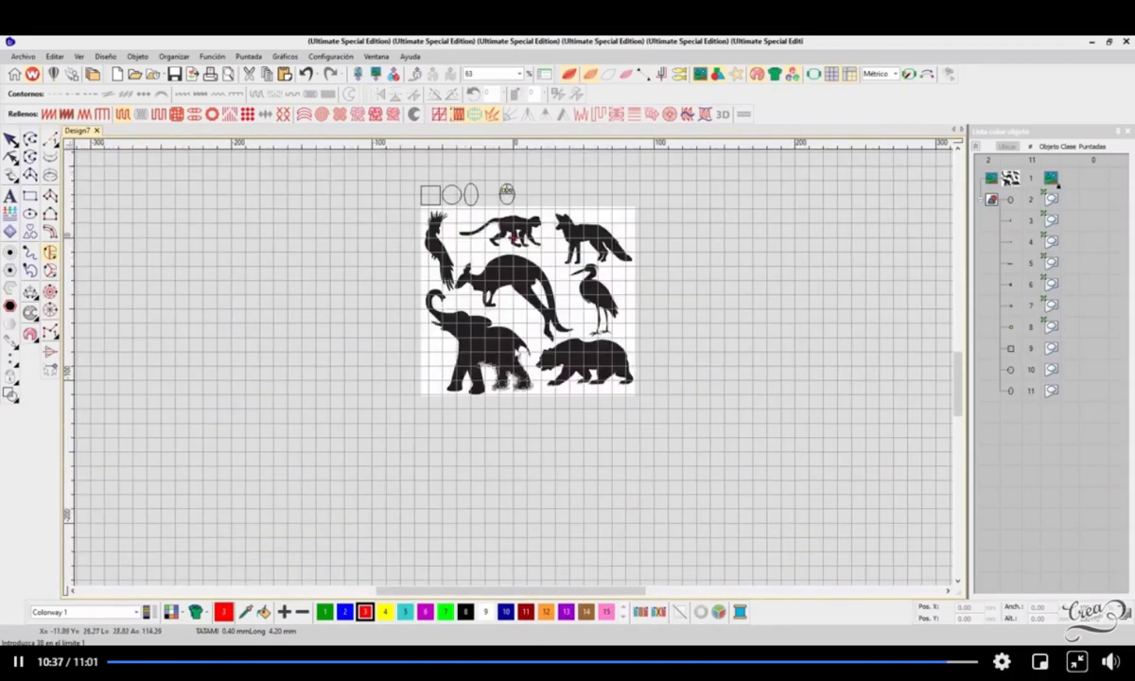
scroll(517, 373, up, 2)
scroll(517, 373, up, 1)
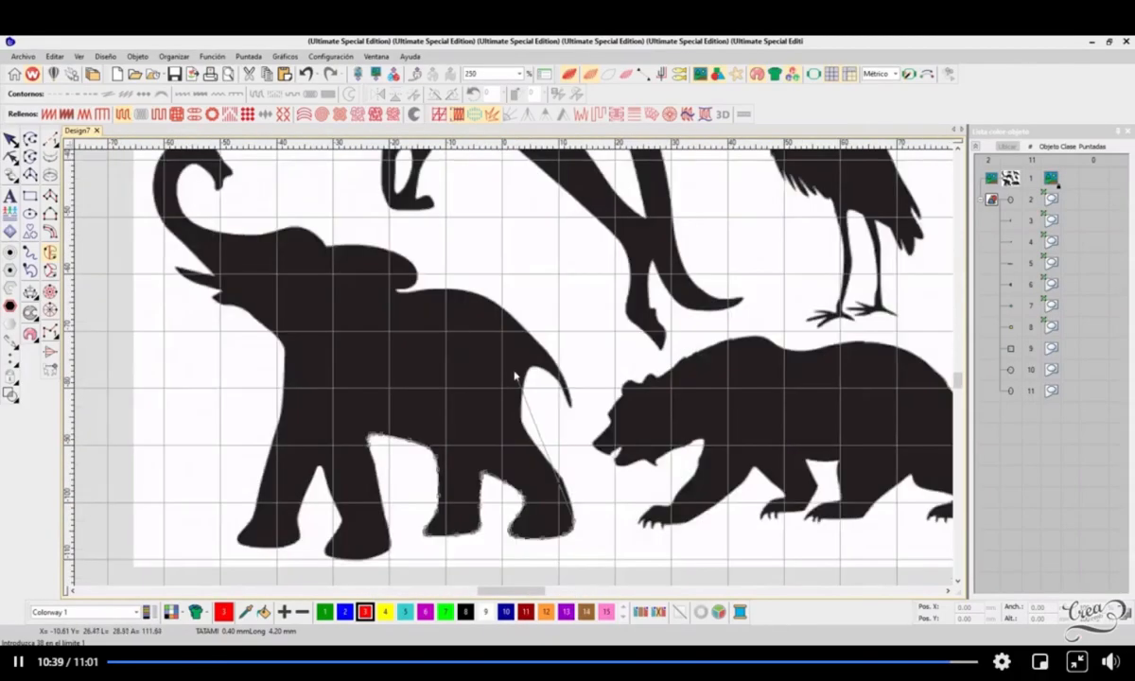
key(Return)
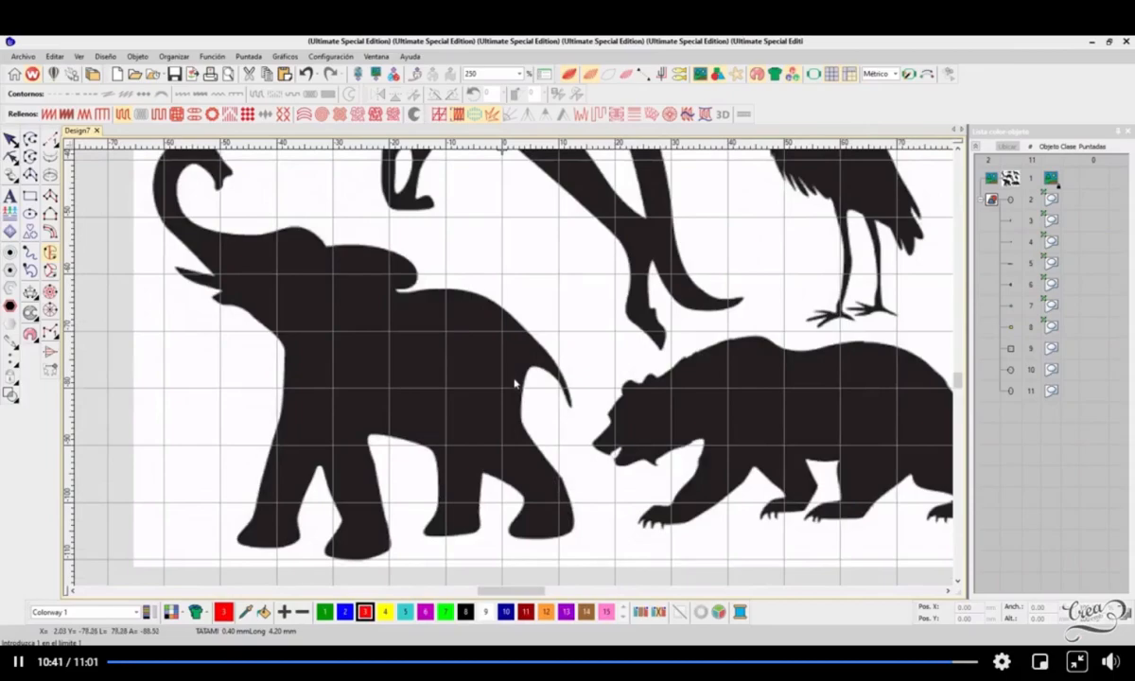
scroll(517, 383, down, 1)
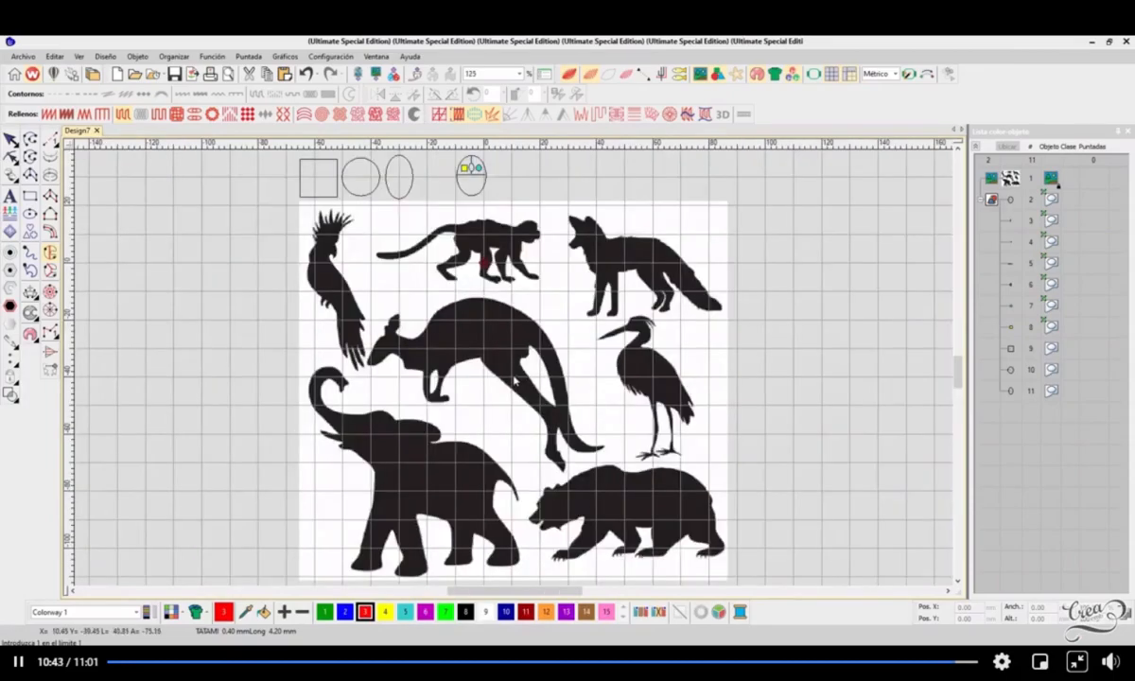